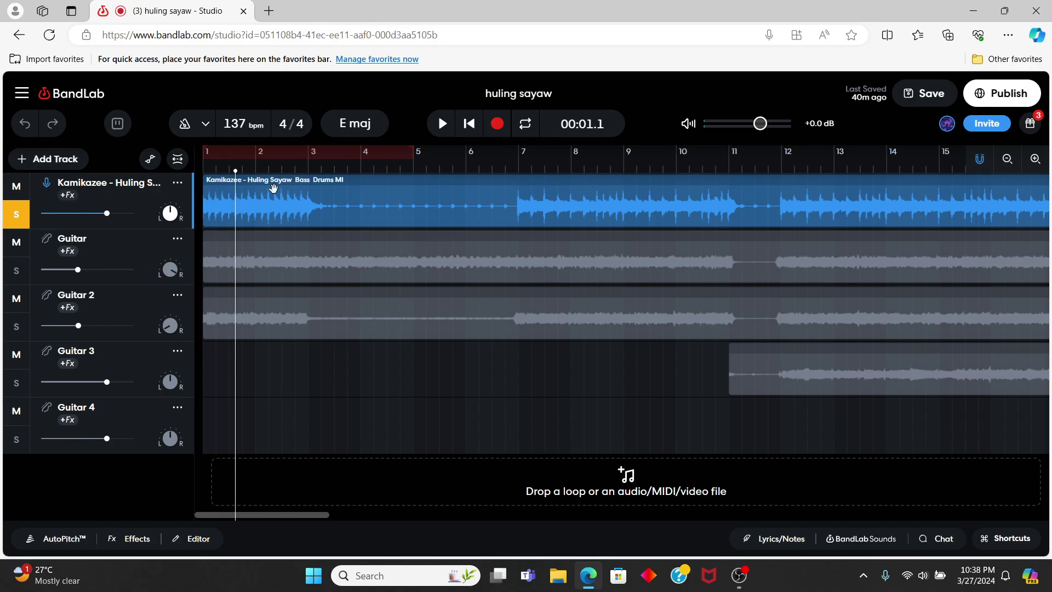
Step: Solo the Kamikazee bass and drums backing track and play it from bar 2
left_click(8, 219)
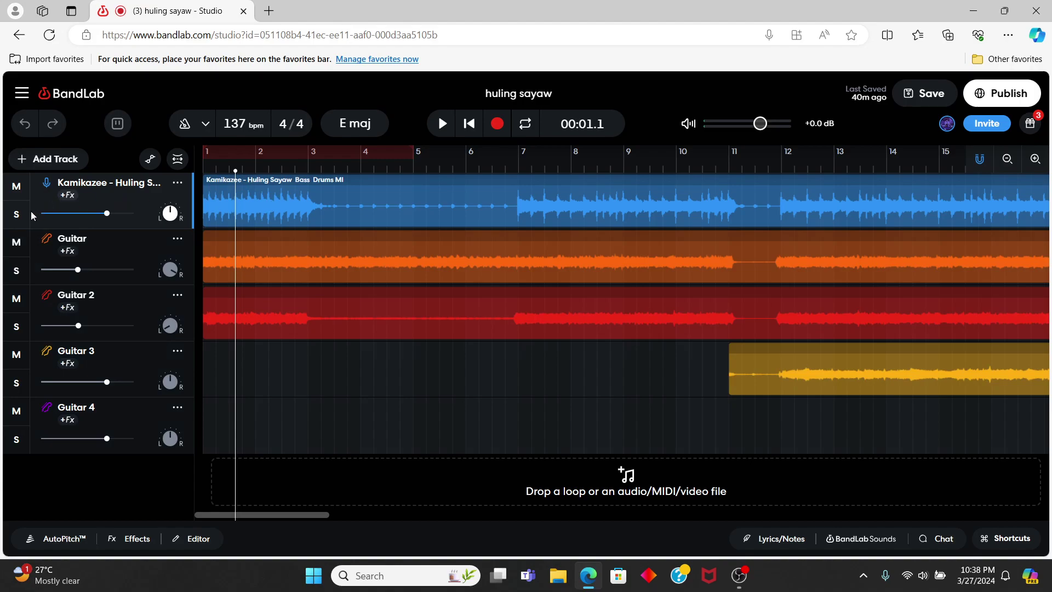
left_click(16, 214)
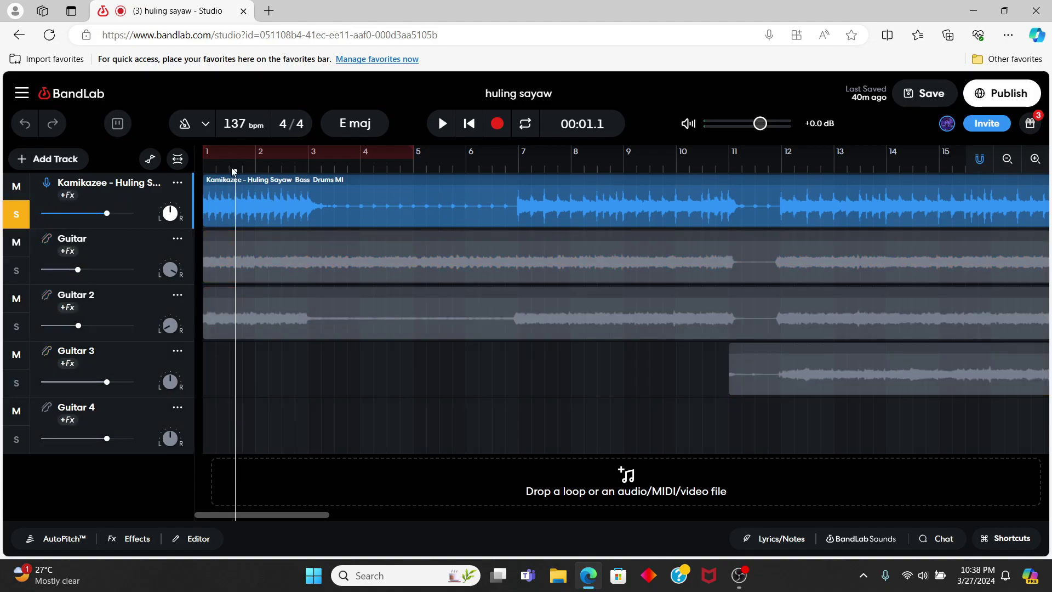
mouse_move(270, 167)
left_mouse_down()
mouse_move(547, 166)
mouse_move(256, 167)
left_mouse_up()
key("space")
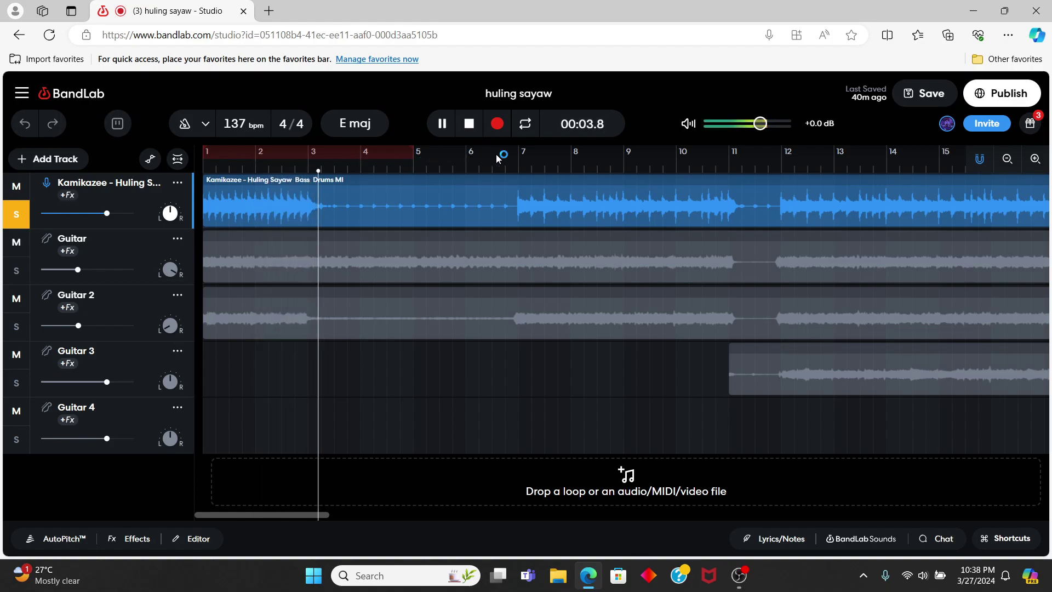
Step: Turn on the metronome, listen to the soloed backing track against it, including from about bar 6.5, and stop playback
left_click(184, 124)
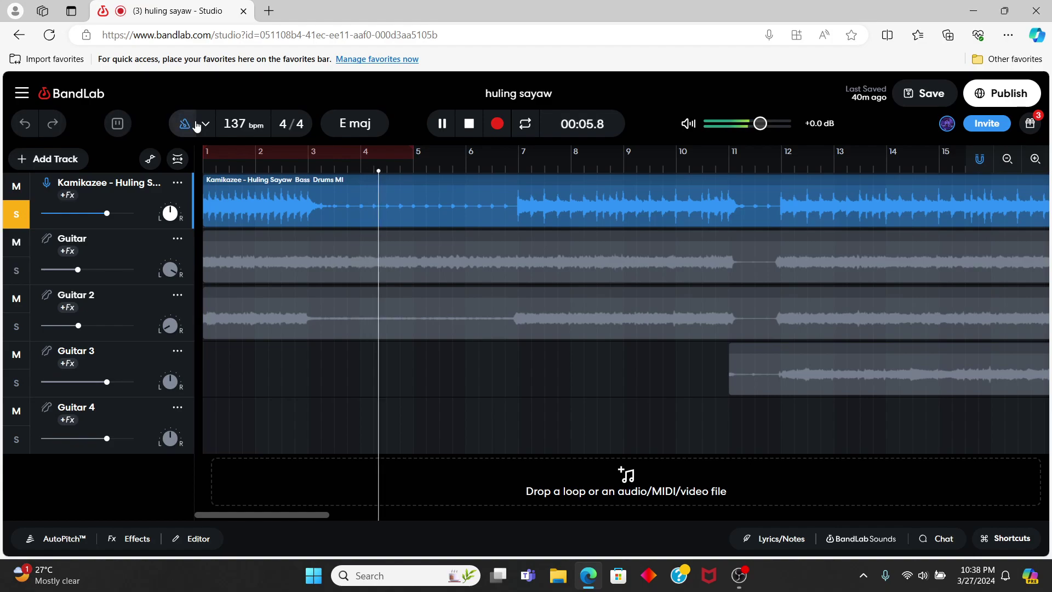
left_click(500, 160)
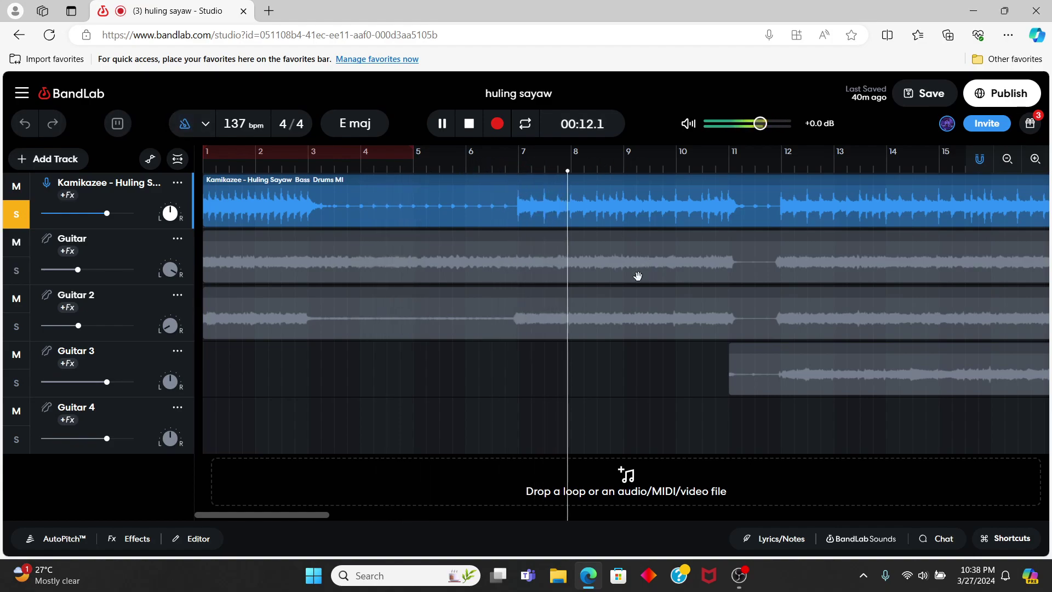
scroll(591, 320, "right", 3)
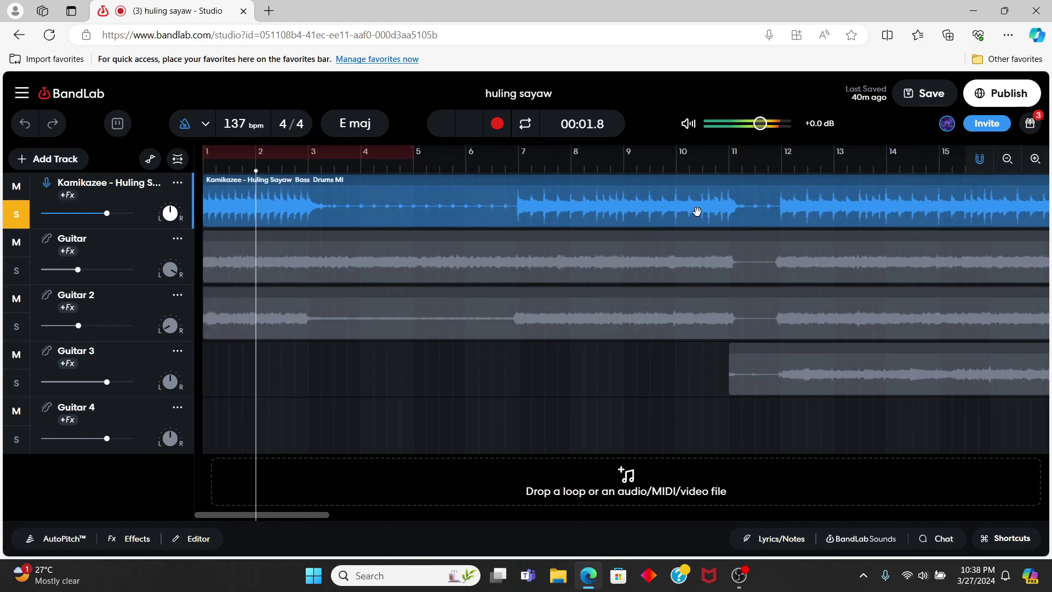
key("space")
scroll(688, 296, "right", 5)
key("space")
key("space")
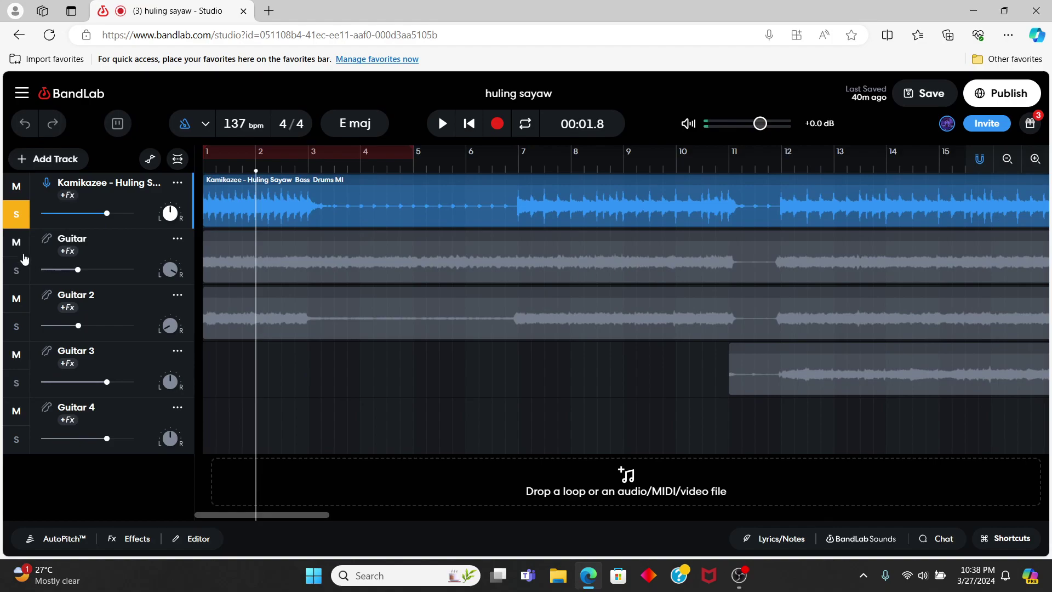
Step: Solo the Guitar track instead of the backing track, play it from bar 2, and release the solo
left_click(13, 224)
left_click(22, 279)
key("space")
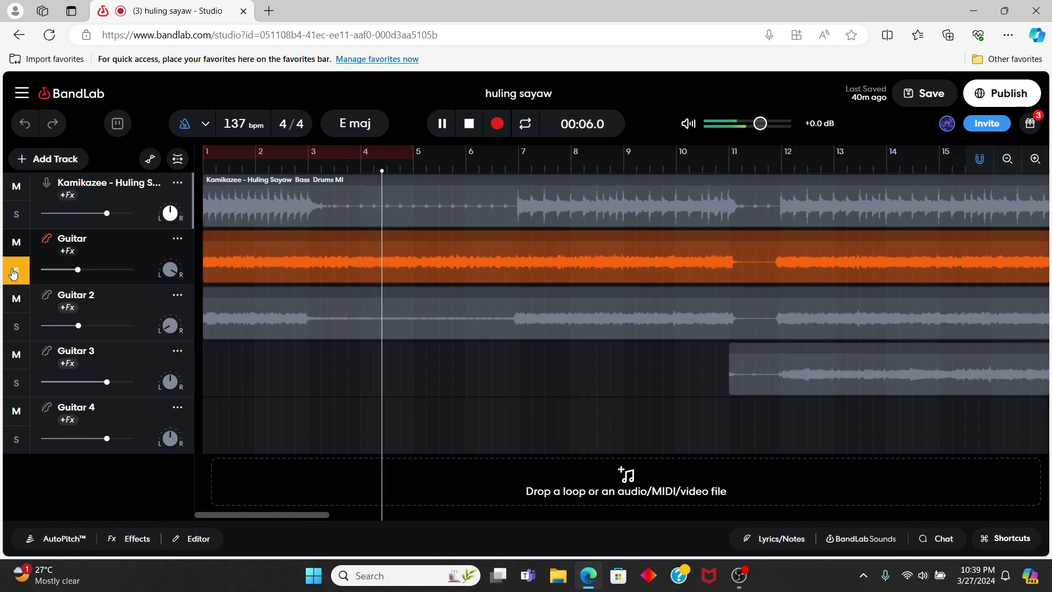
left_click(14, 272)
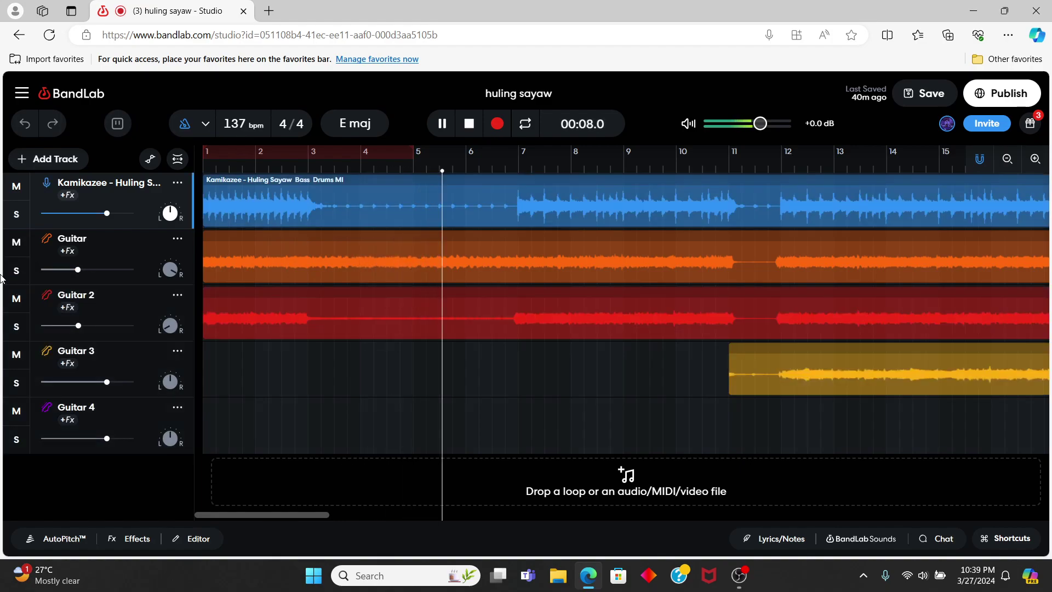
Step: Mute the backing track and solo Guitar, with the Guitar and Guitar 2 volumes set to 0 dB, and stop playback
left_click(16, 186)
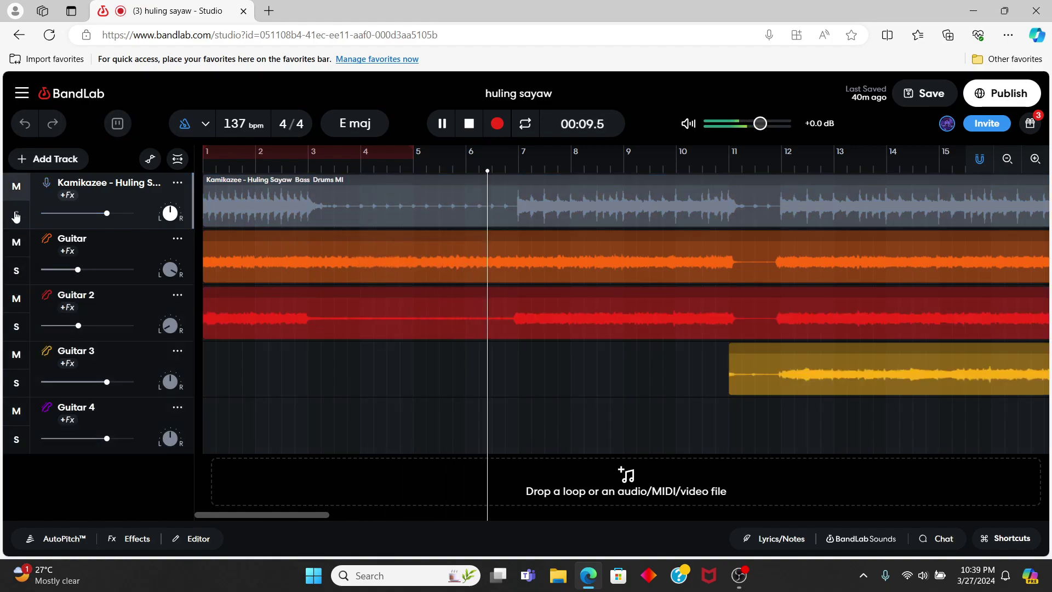
left_click(15, 272)
left_click(14, 270)
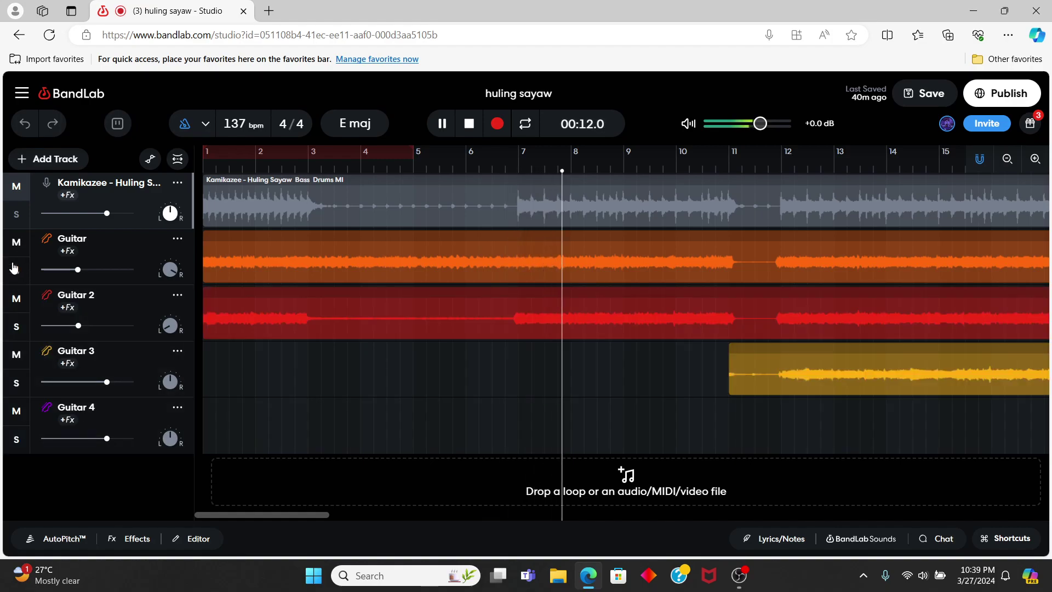
left_click(15, 269)
key("space")
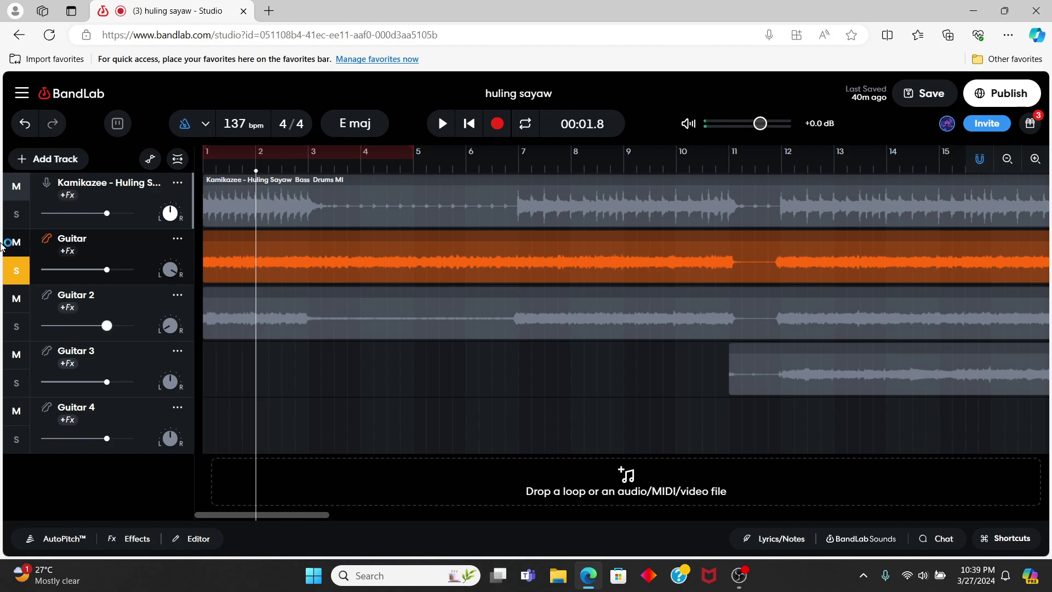
Step: Unmute the backing track and play from bar 2, comparing Guitar alone, Guitar with the backing track, and the full mix
left_click(16, 192)
left_click(17, 270)
key("space")
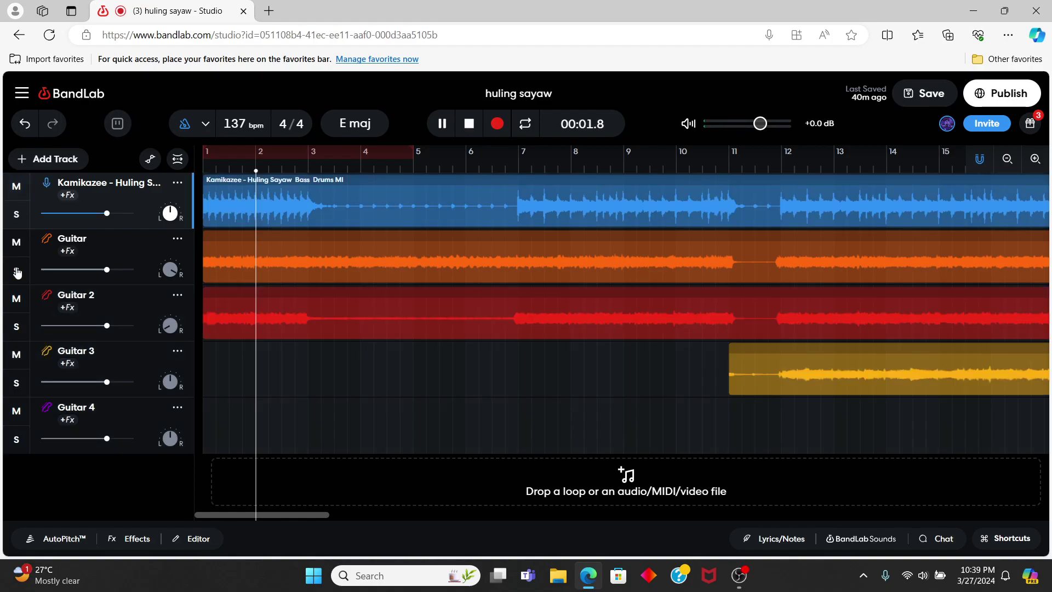
left_click(17, 271)
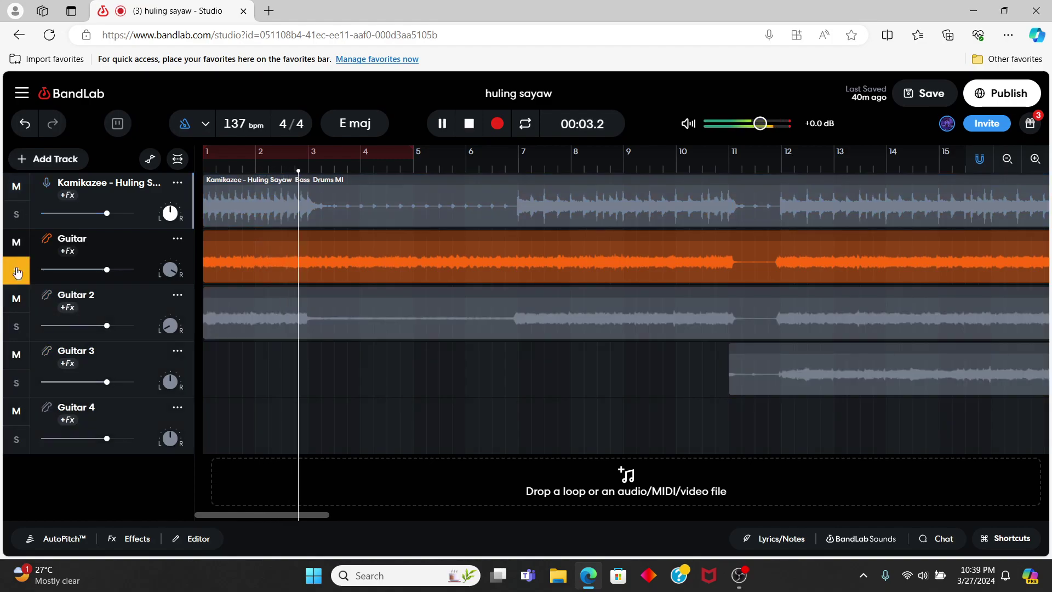
left_click(20, 213)
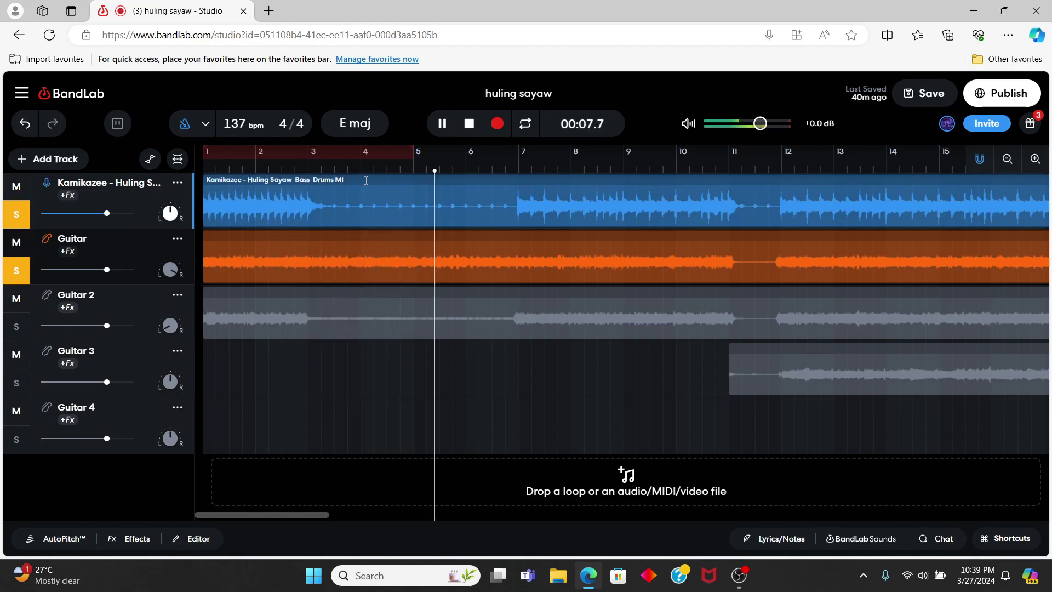
left_click(21, 214)
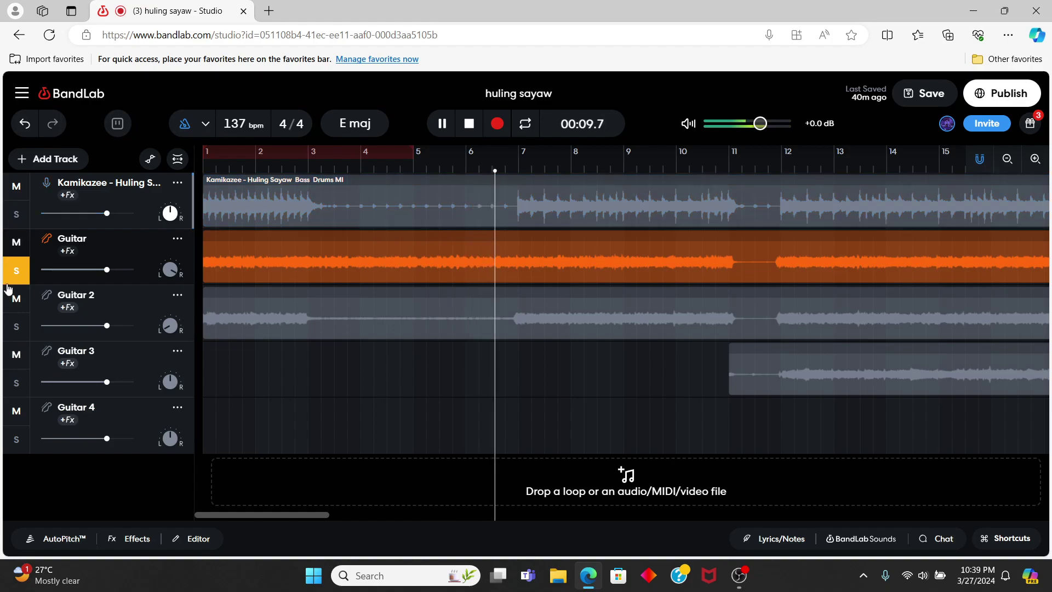
left_click(14, 271)
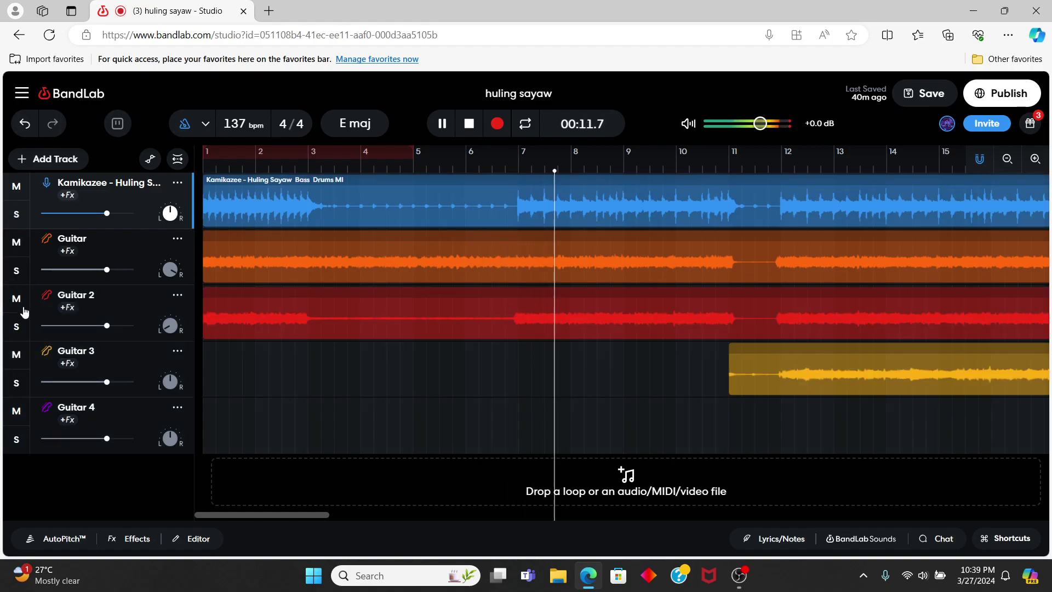
Step: Compare playback with Guitar 3 muted and unmuted, listening to the full mix from about bar 11.5
left_click(16, 354)
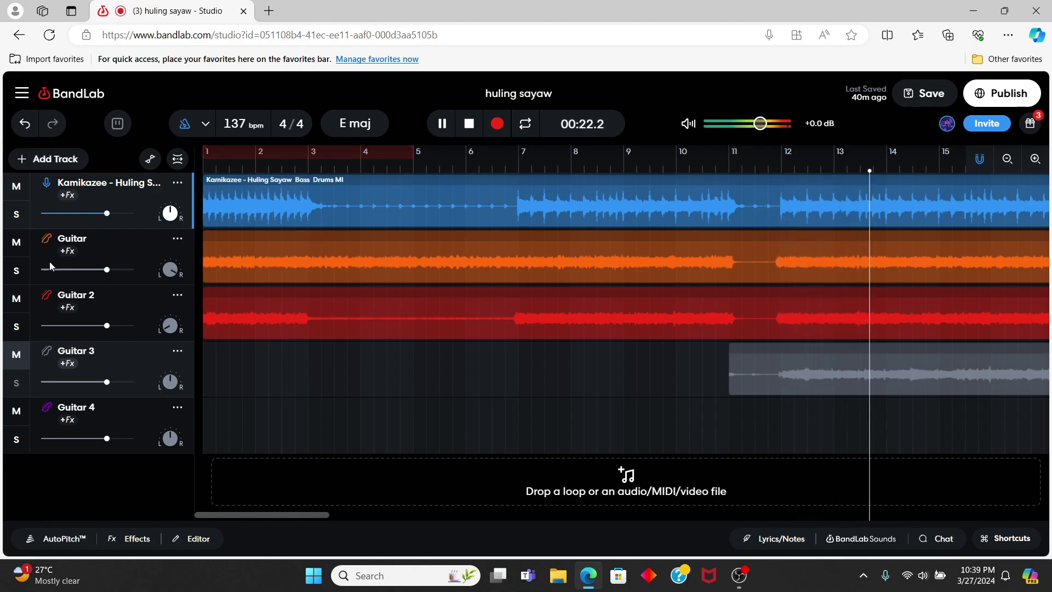
key("space")
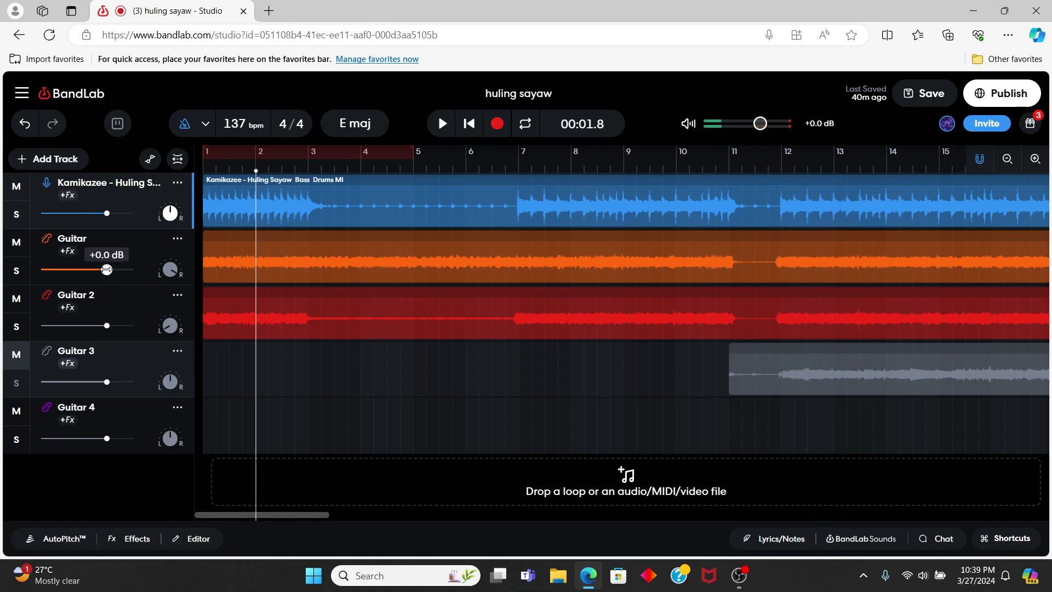
left_click(13, 352)
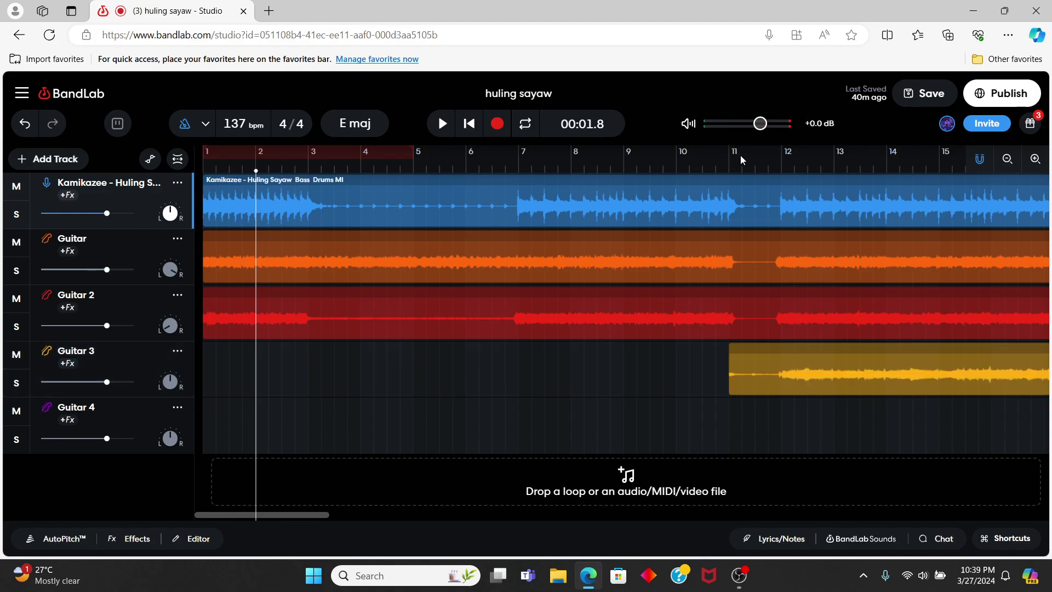
key("space")
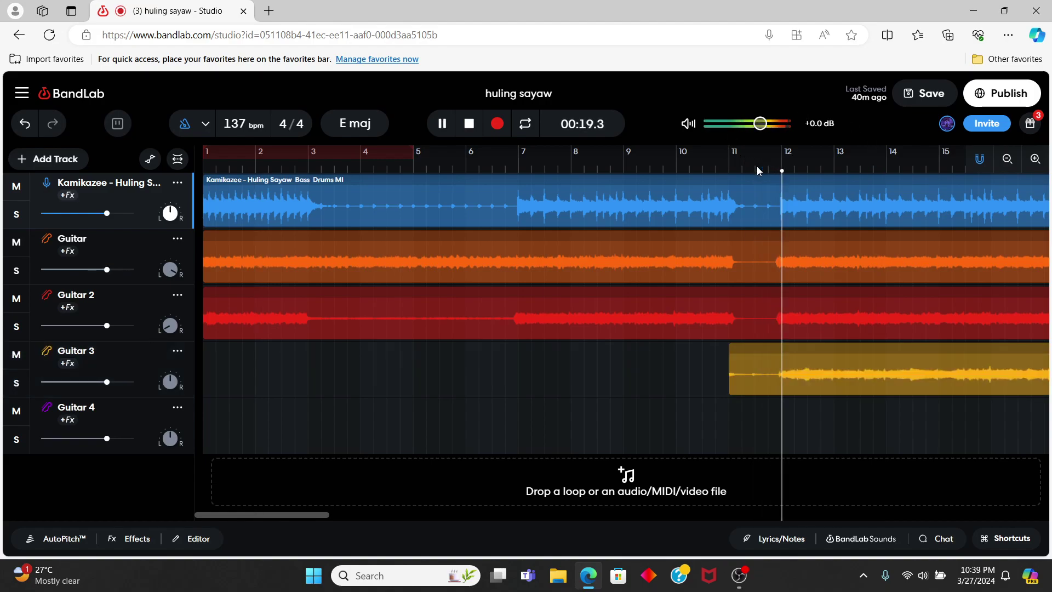
Step: Lower the Guitar and Guitar 2 volumes to -5.0 dB and play the mix from bar 8 and again from bar 1
key("space")
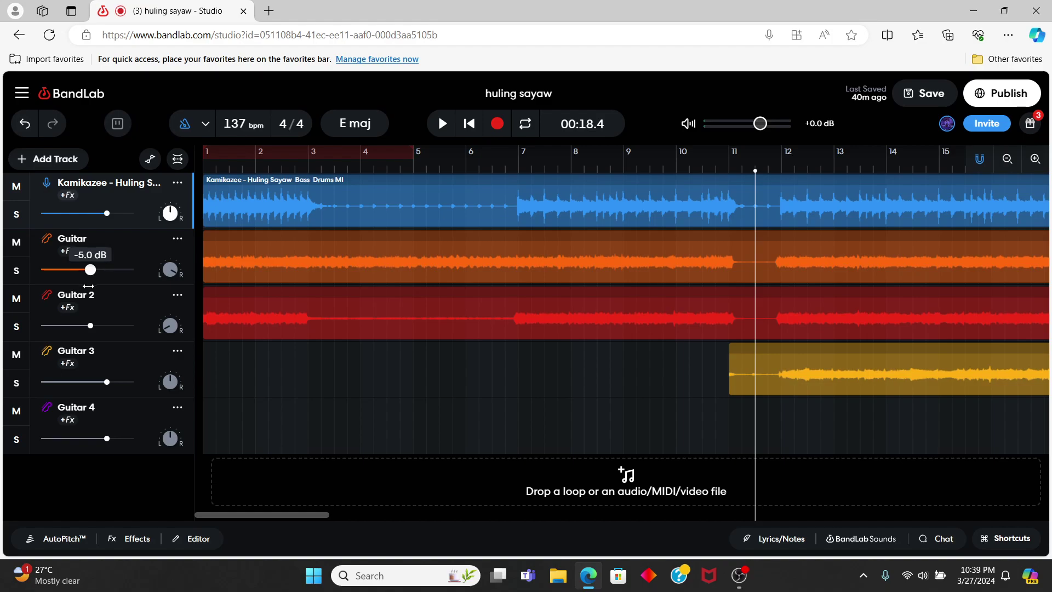
left_click(581, 165)
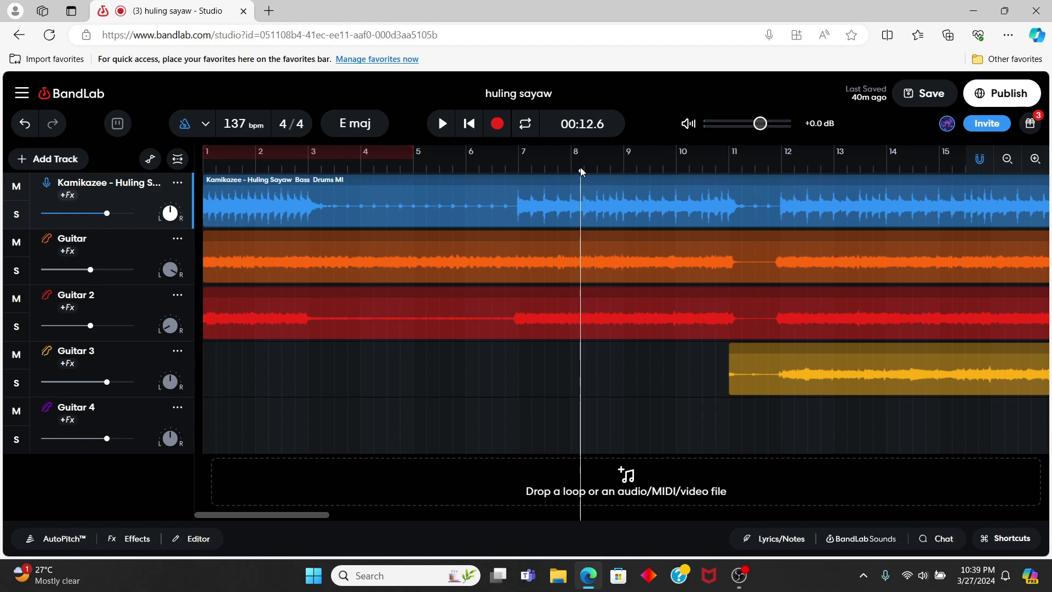
key("space")
left_click(229, 167)
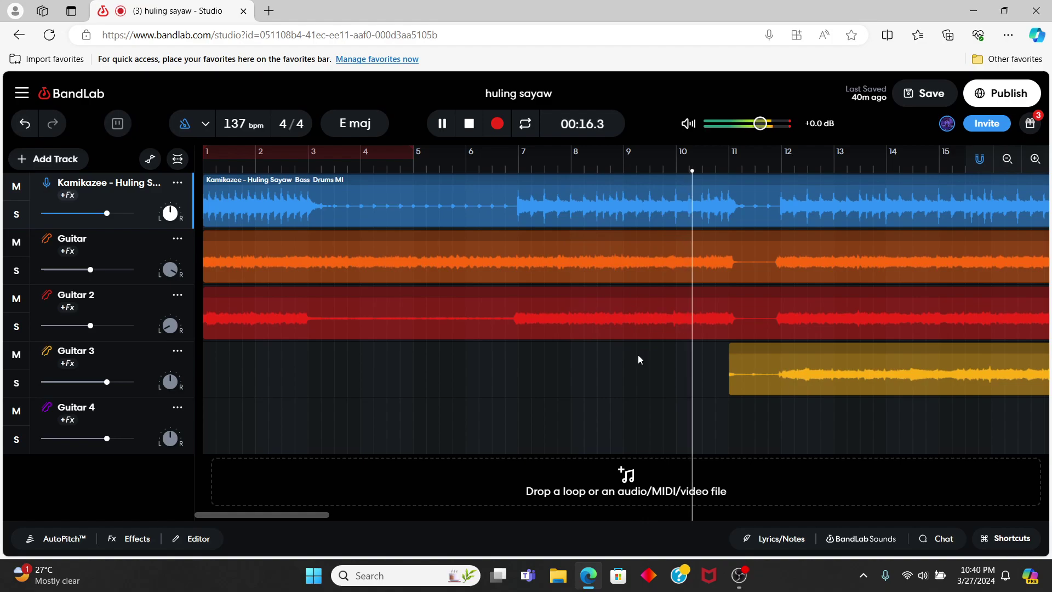
Step: Trim the near-silent start of the Guitar 3 region to begin at about bar 11.75
scroll(638, 354, "right", 2)
scroll(638, 354, "right", 4)
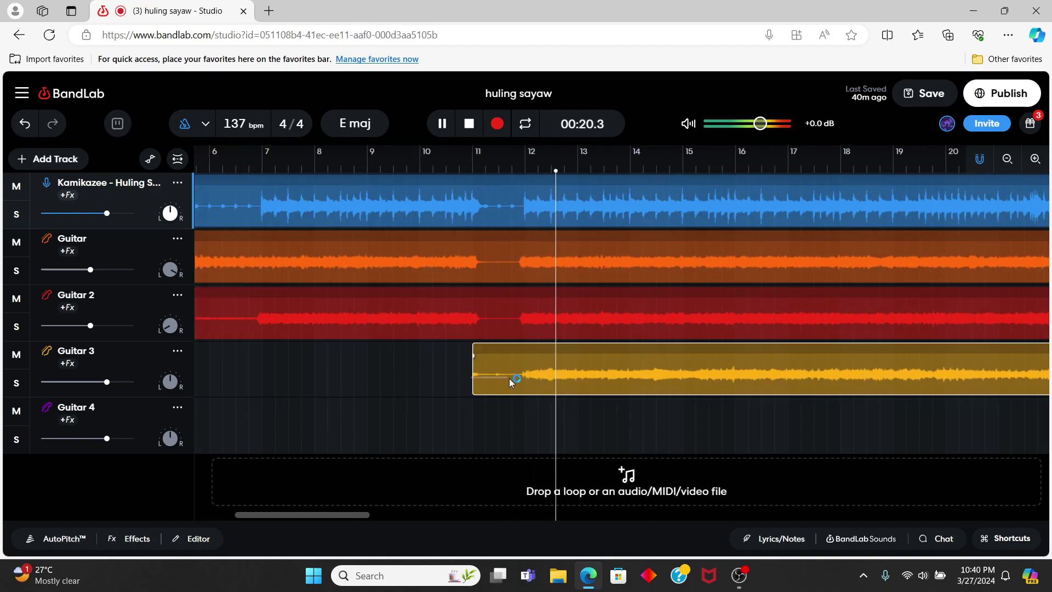
left_click(473, 382)
left_click_drag(473, 382, 514, 382)
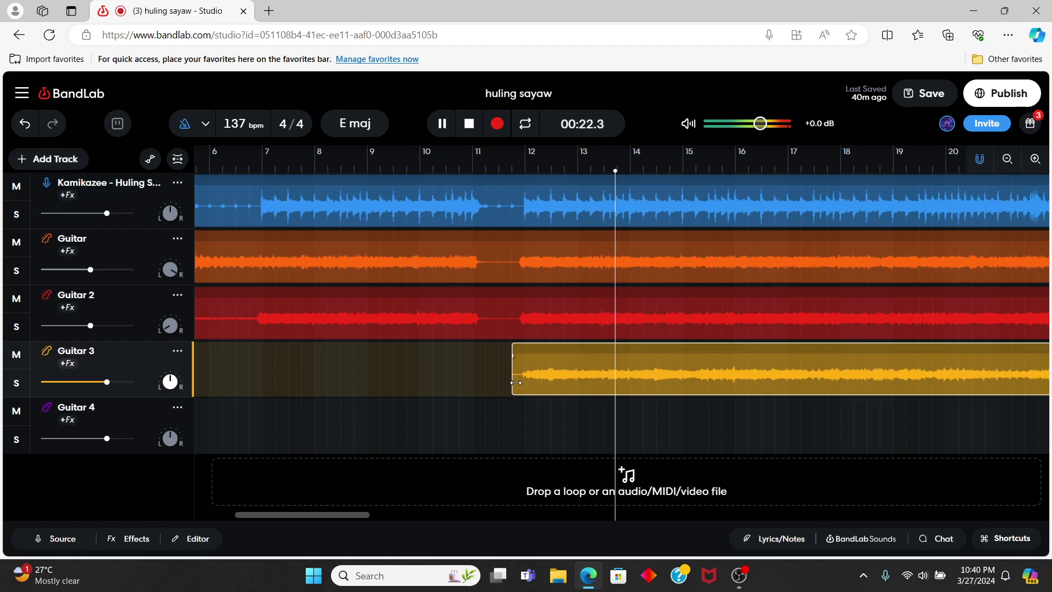
Step: Trim the near-silent tail of the Guitar 3 region to end at about bar 28.25
scroll(600, 399, "right", 3)
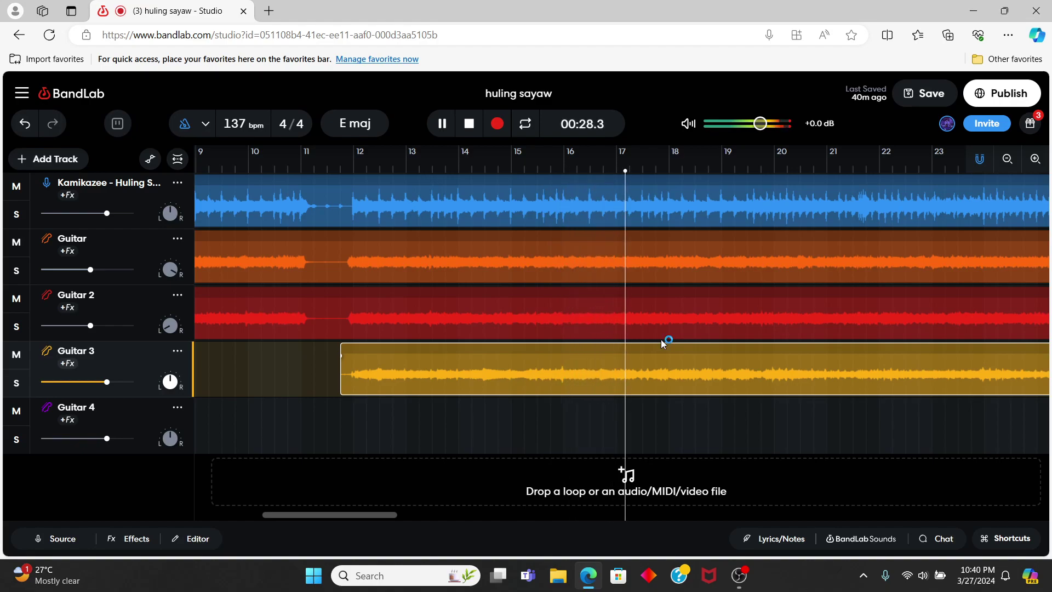
scroll(661, 343, "right", 4)
scroll(661, 344, "right", 2)
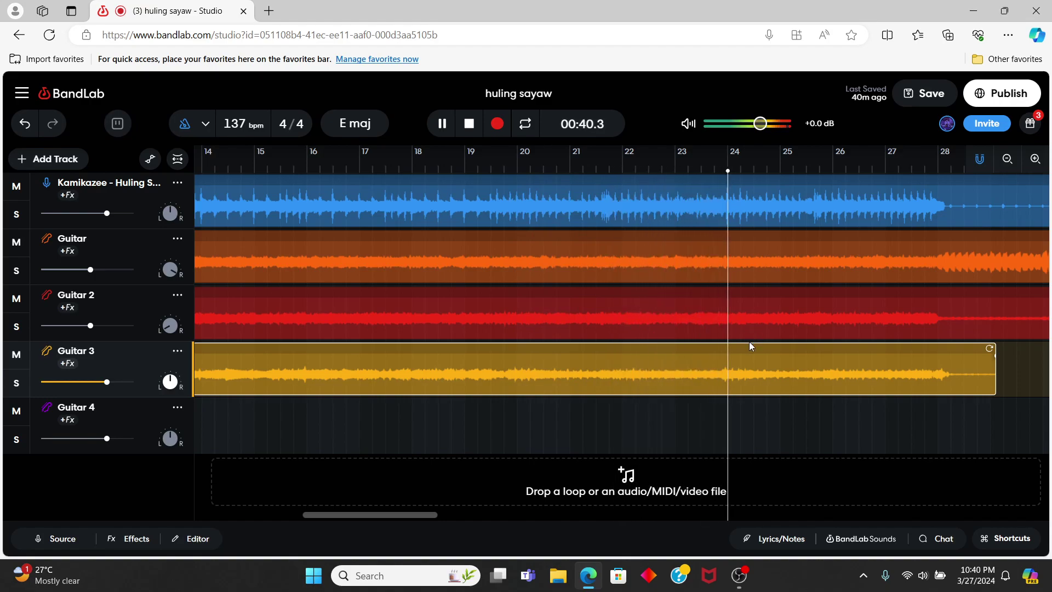
scroll(749, 341, "right", 5)
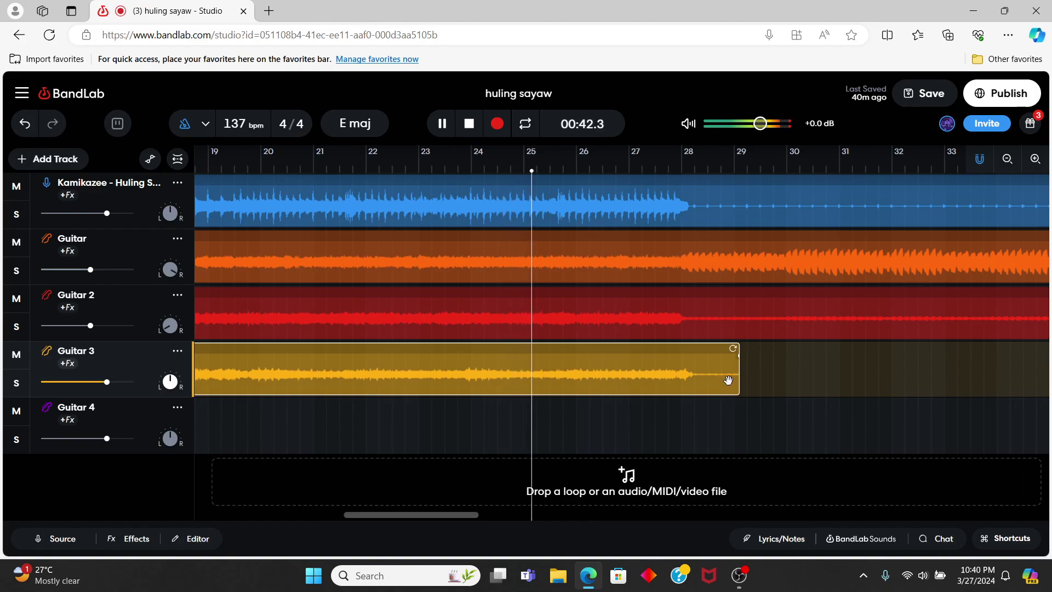
left_click_drag(739, 372, 694, 393)
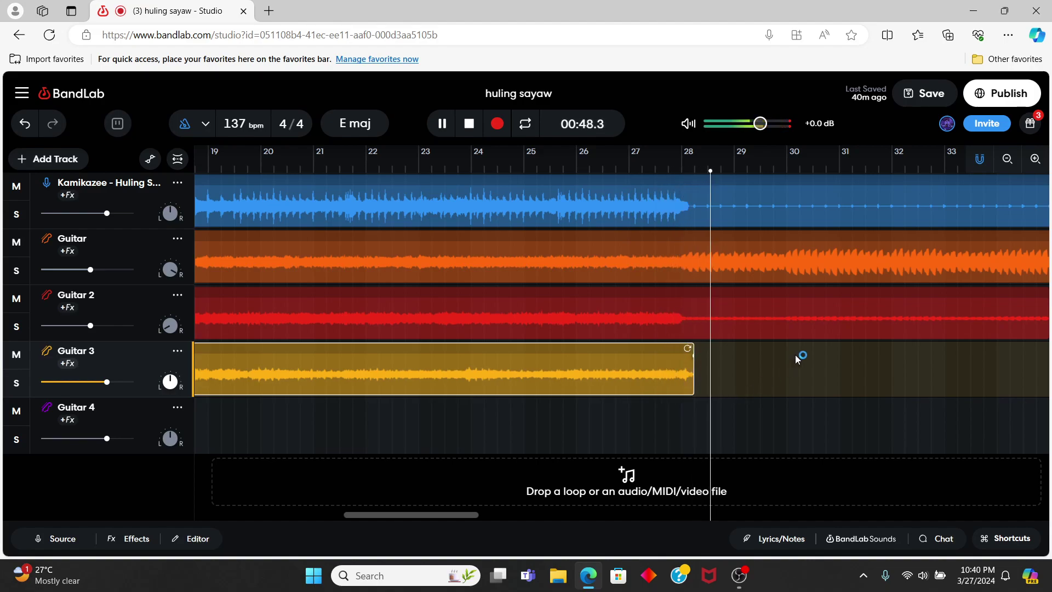
Step: Trim the Guitar 4 region to run from about bar 51.75 to about bar 60.25, and save the project
scroll(795, 354, "right", 5)
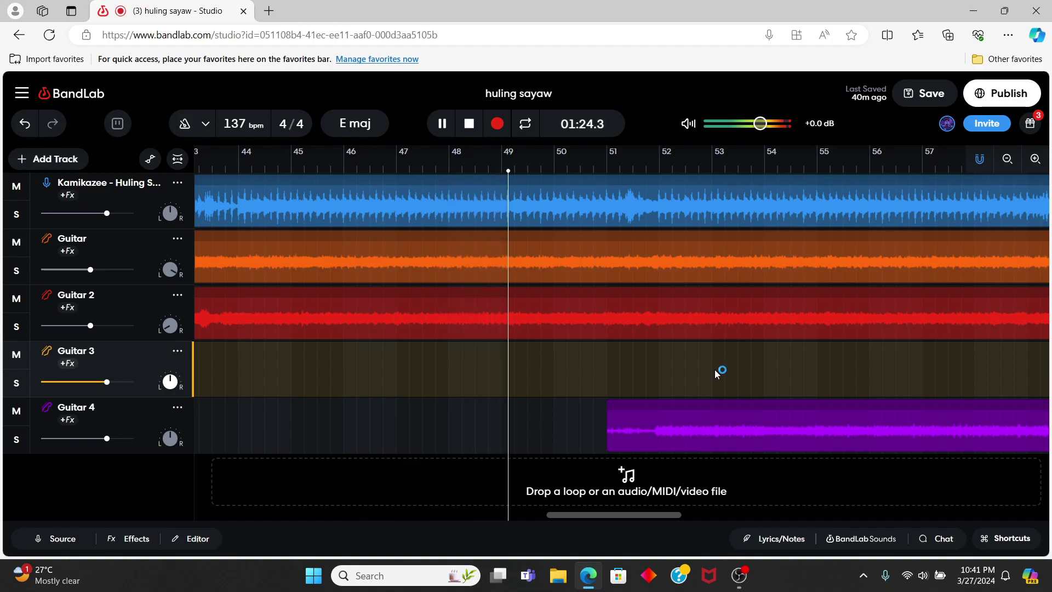
left_click_drag(608, 429, 647, 430)
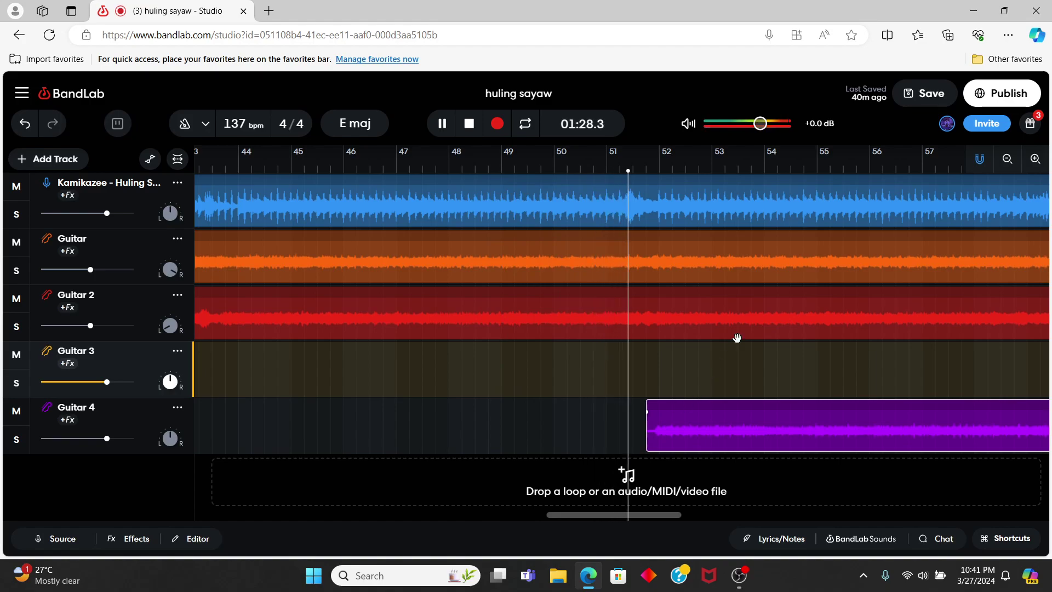
scroll(736, 339, "right", 5)
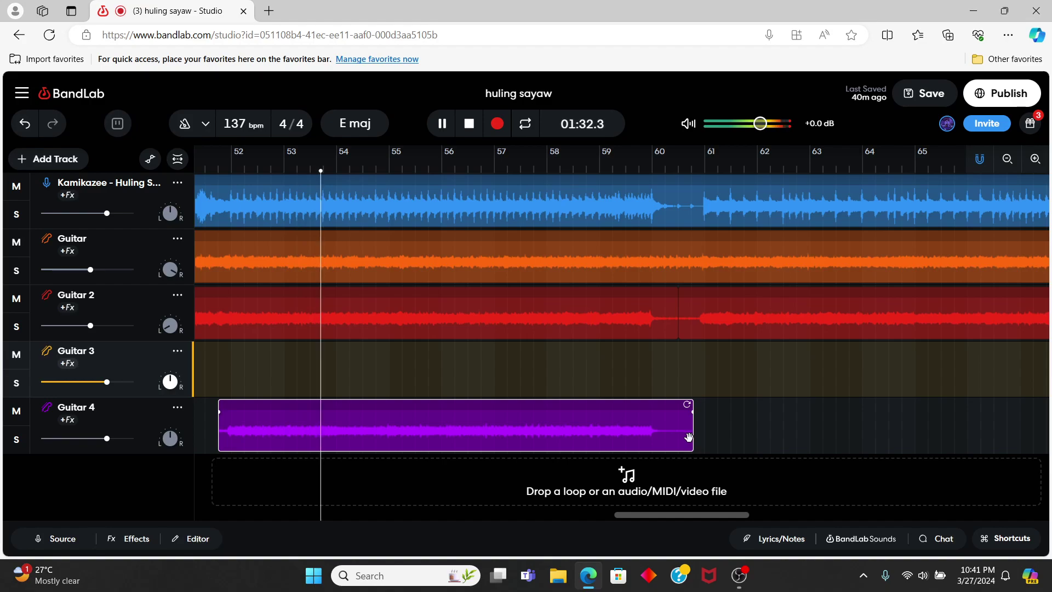
left_click_drag(691, 435, 665, 435)
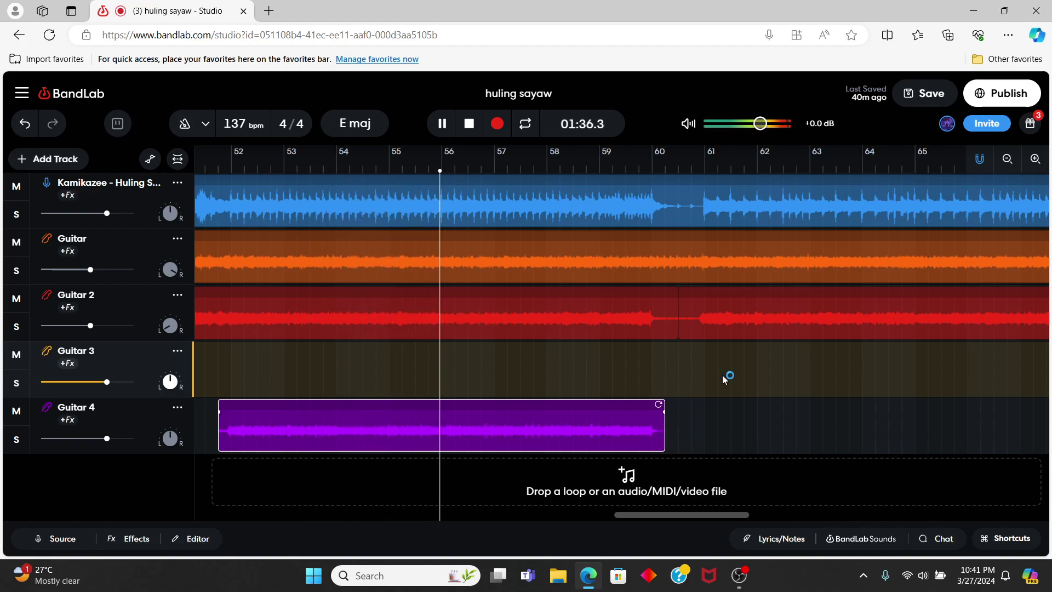
left_click(924, 93)
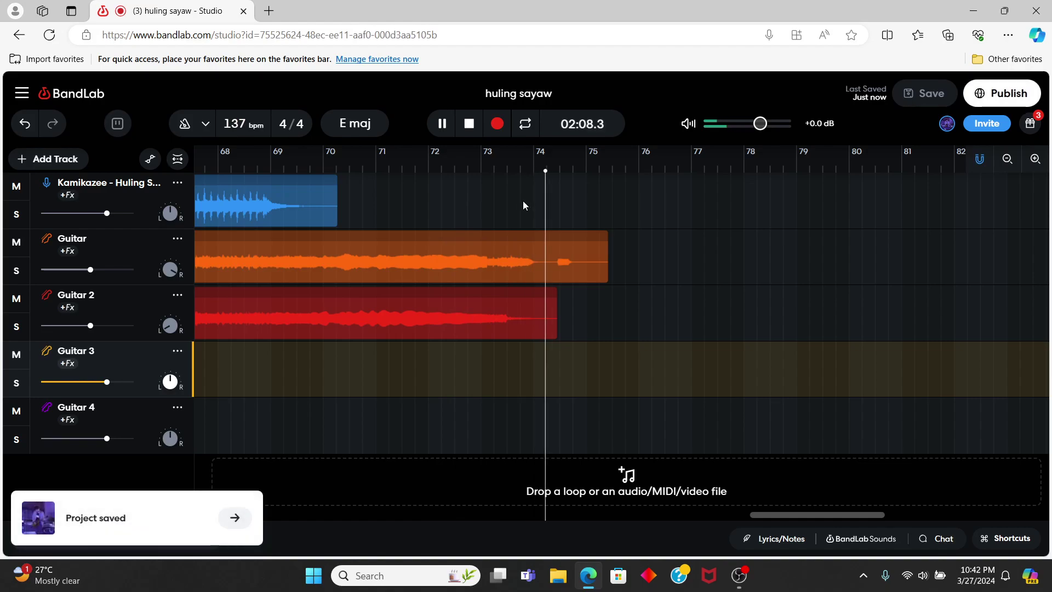
Step: Trim the near-silent tails of the Guitar and Guitar 2 regions to end at about bar 74.25
key("space")
scroll(613, 228, "right", 20)
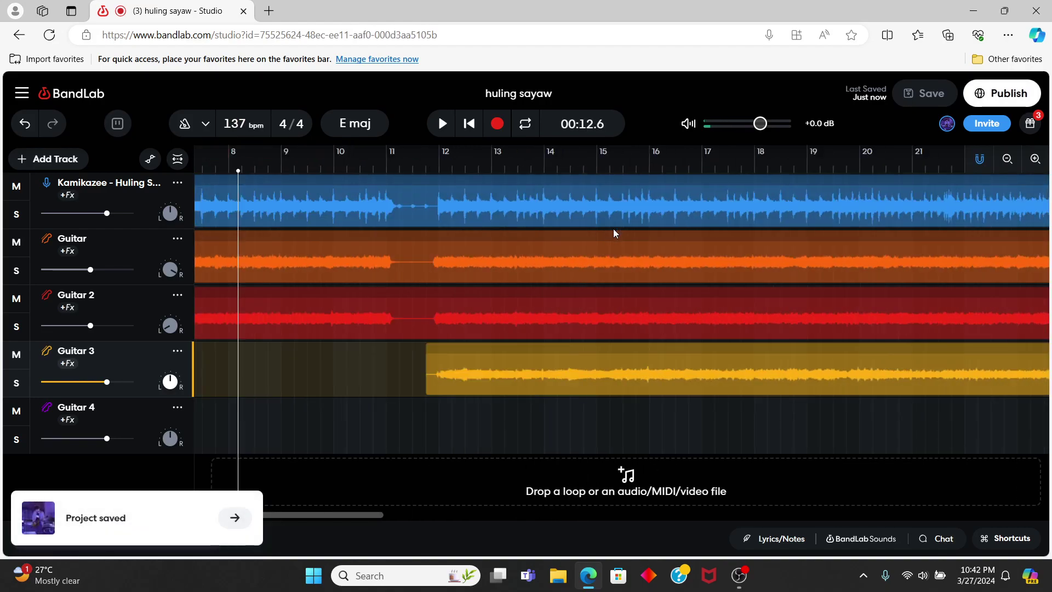
scroll(613, 229, "right", 3)
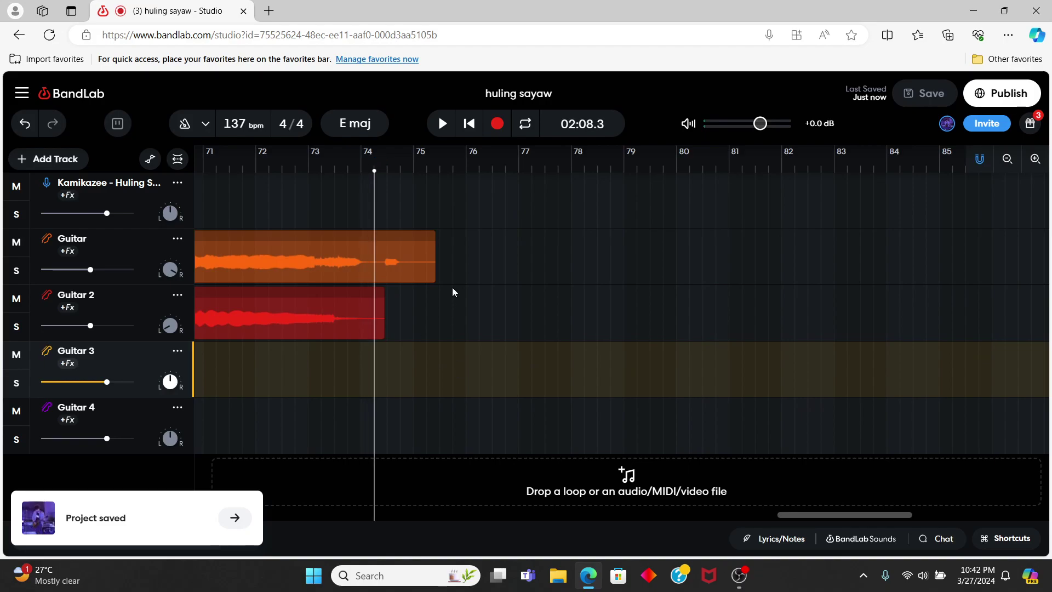
left_click_drag(437, 281, 377, 283)
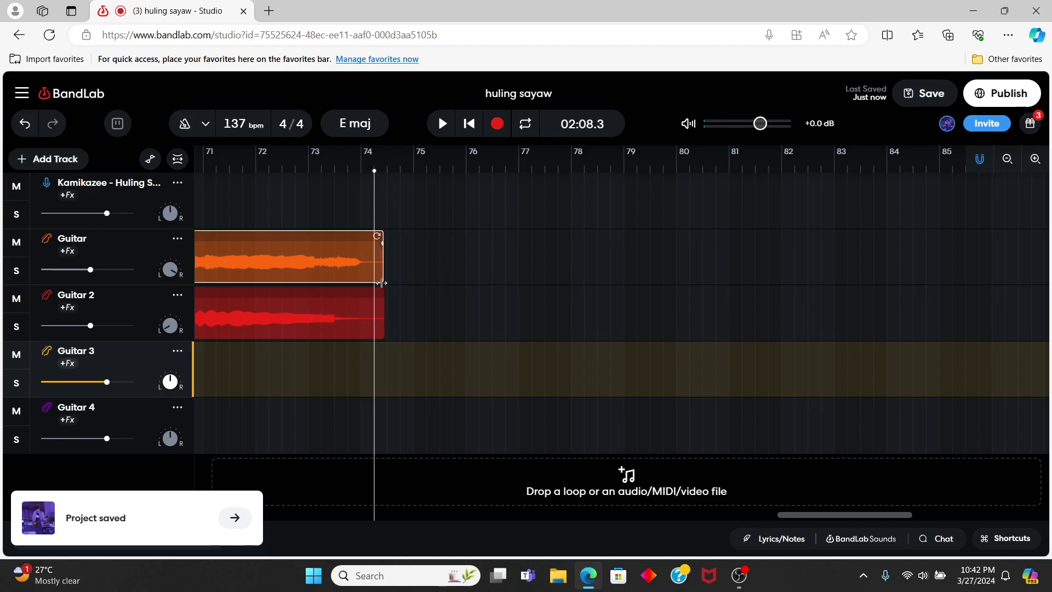
left_click(383, 310)
left_click_drag(349, 318, 373, 319)
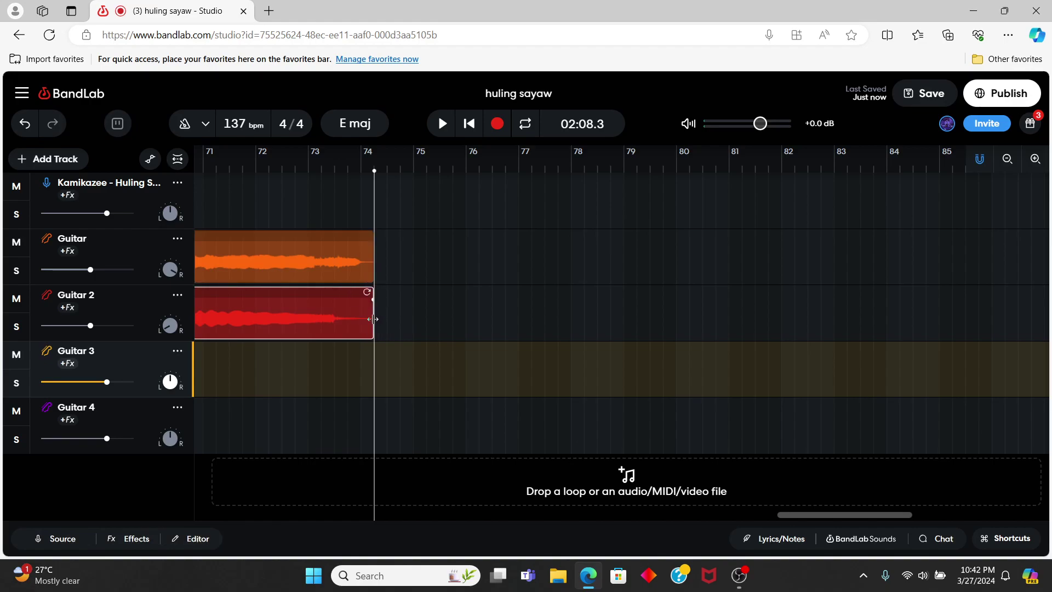
Step: Play the trimmed ending from about bar 73 and return to the opening bars of the arrangement
left_click(322, 173)
key("space")
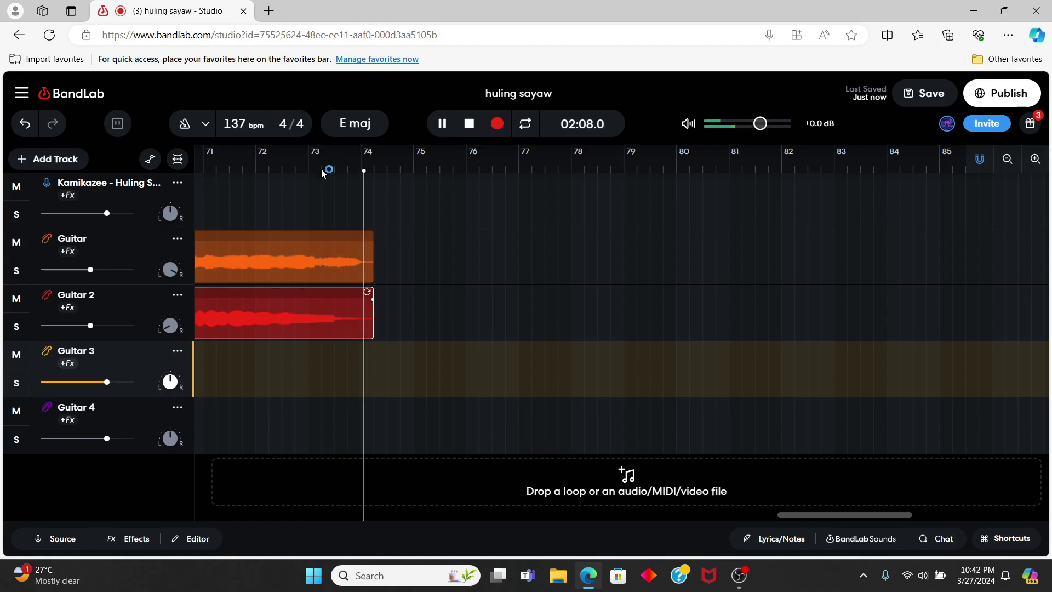
key("space")
left_click_drag(819, 519, 42, 495)
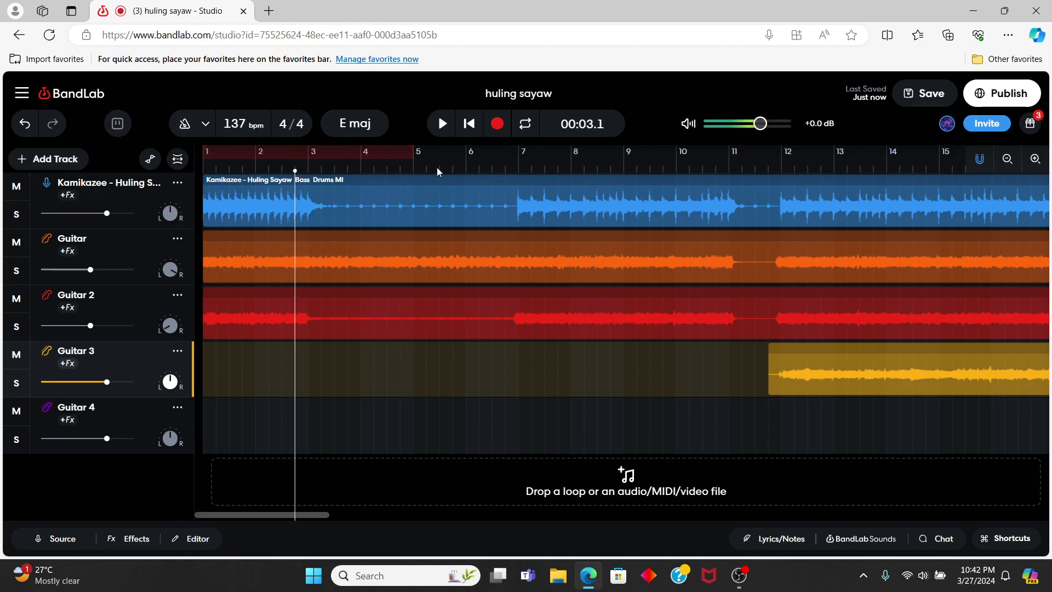
key("space")
Step: Rename the four guitar tracks, in order, as Rhythm R, Rhytm L, Solo and Chorus RIff
double_click(72, 237)
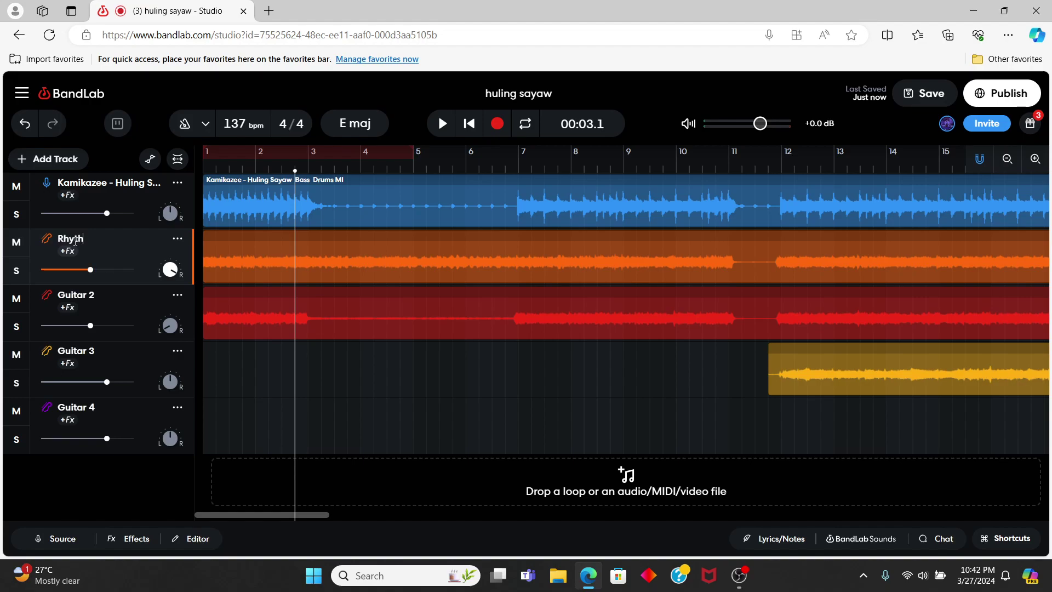
double_click(88, 295)
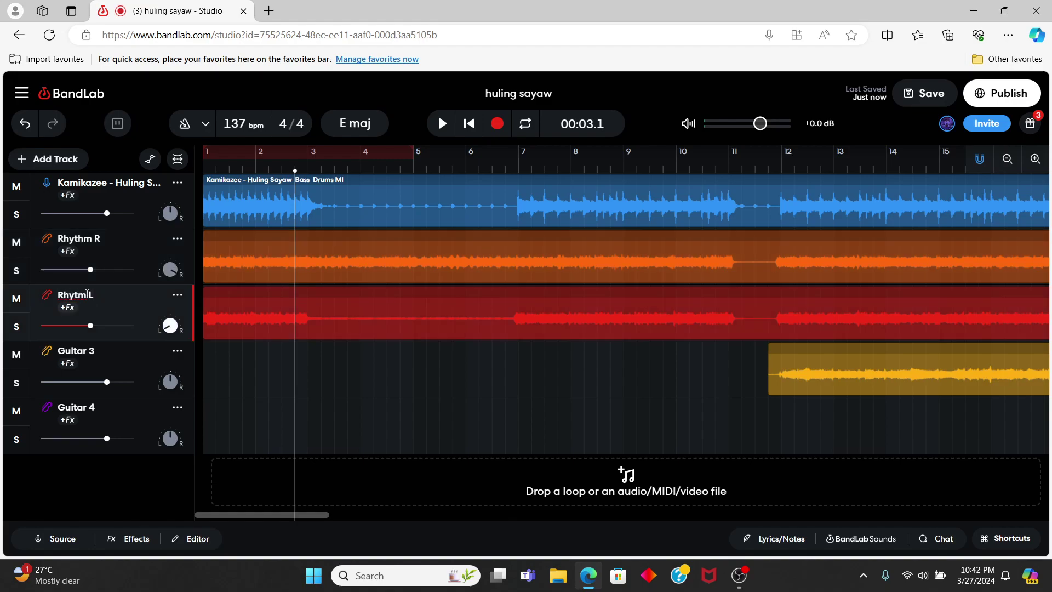
double_click(87, 350)
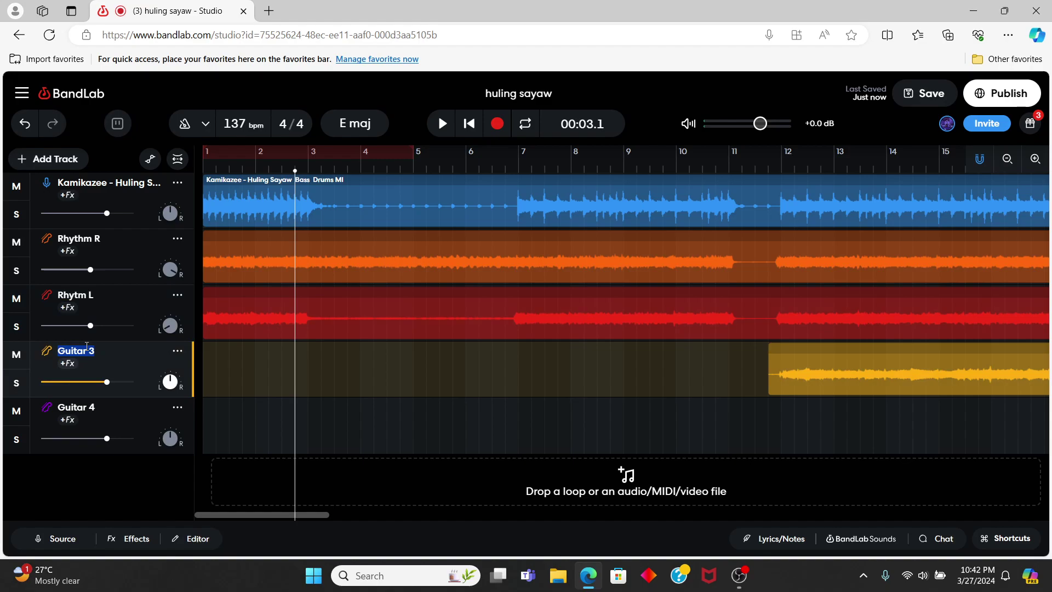
left_click(80, 408)
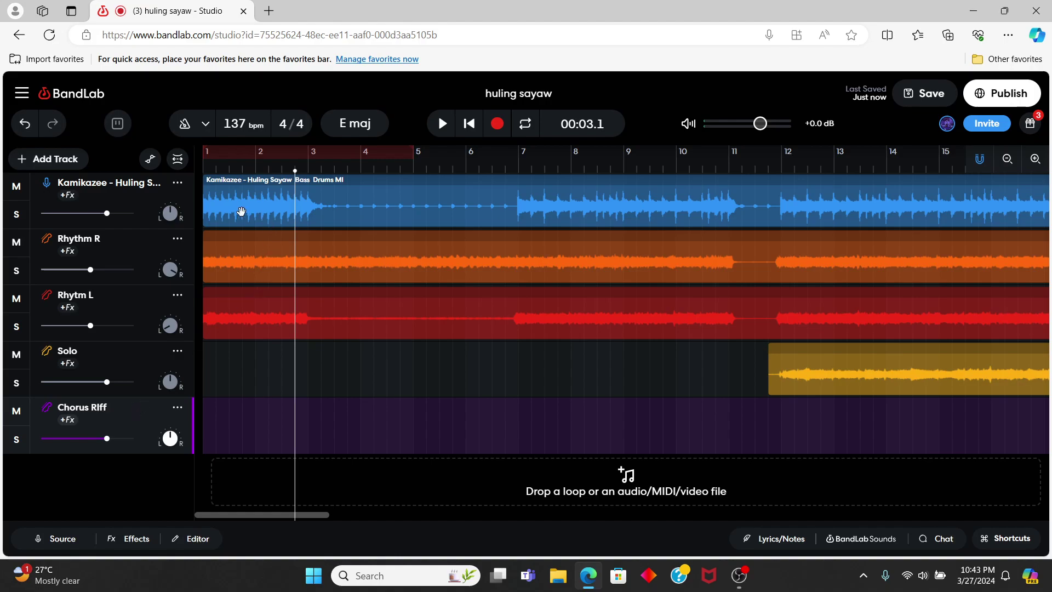
Step: Split the Rhythm R region at bar 3 and again at bar 7
key("space")
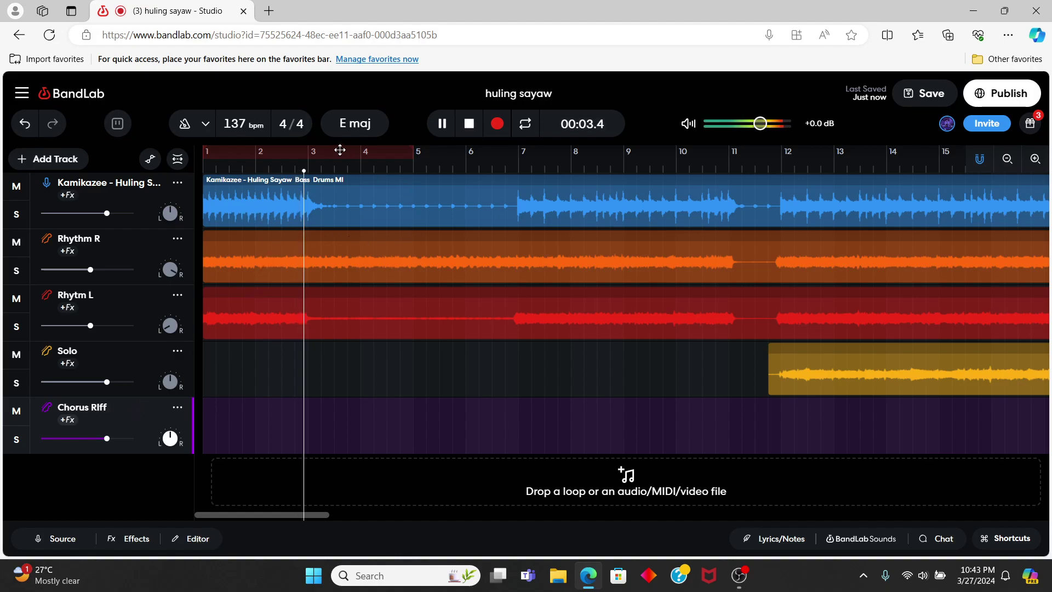
key("space")
left_click(308, 170)
key("space")
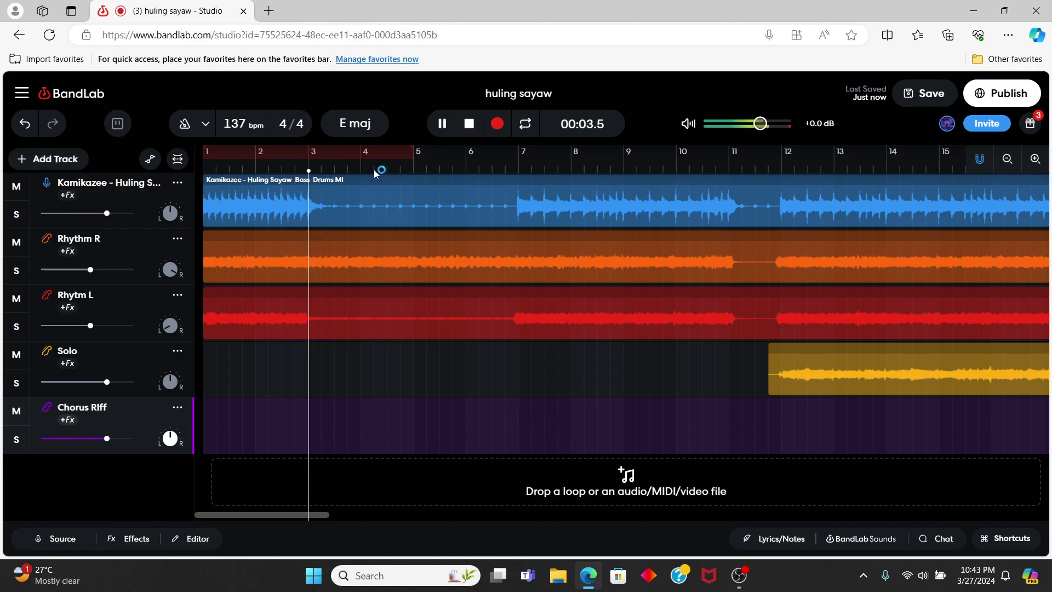
key("space")
left_click(382, 247)
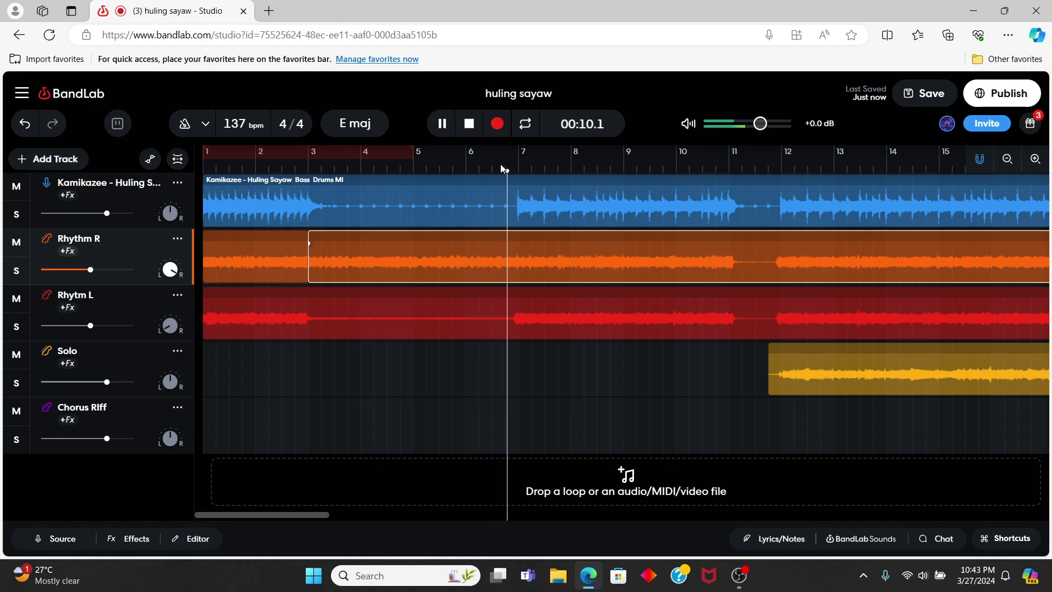
key("space")
left_click(517, 168)
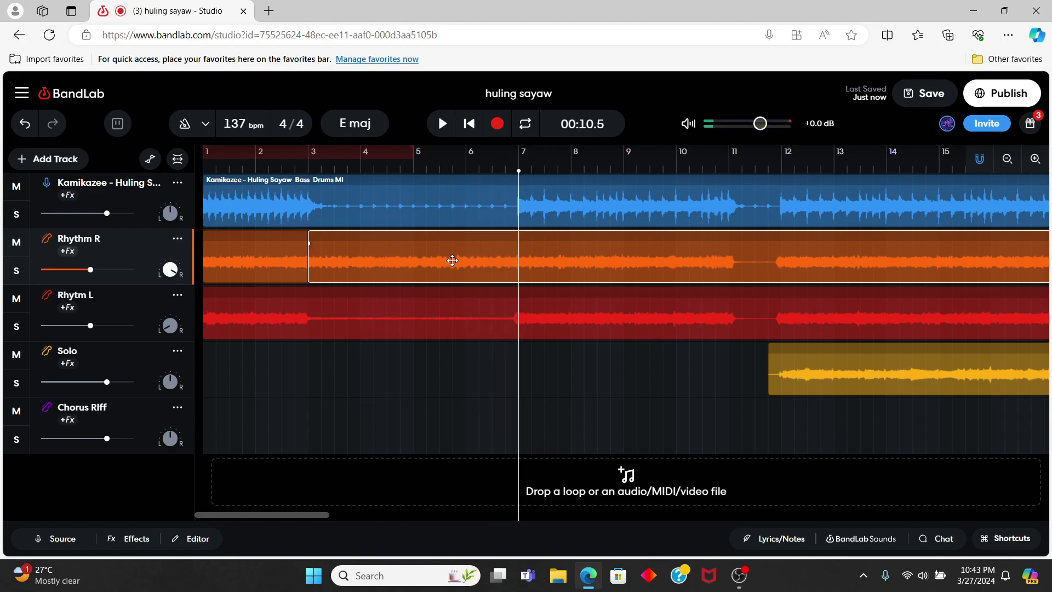
left_click(405, 262)
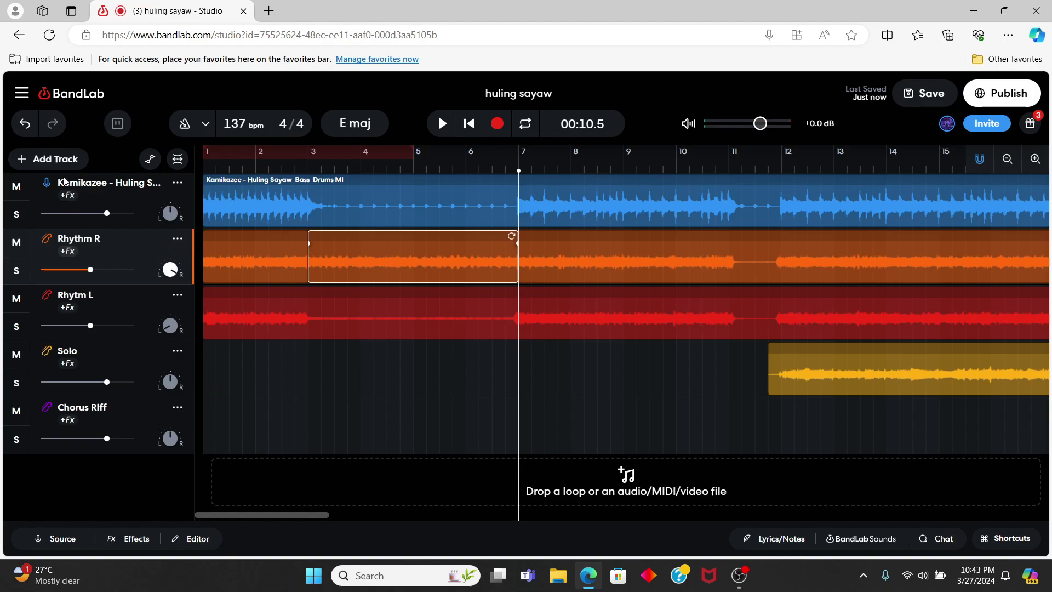
Step: Add a new Guitar track and move it up to sit directly below Rhythm R
left_click(55, 158)
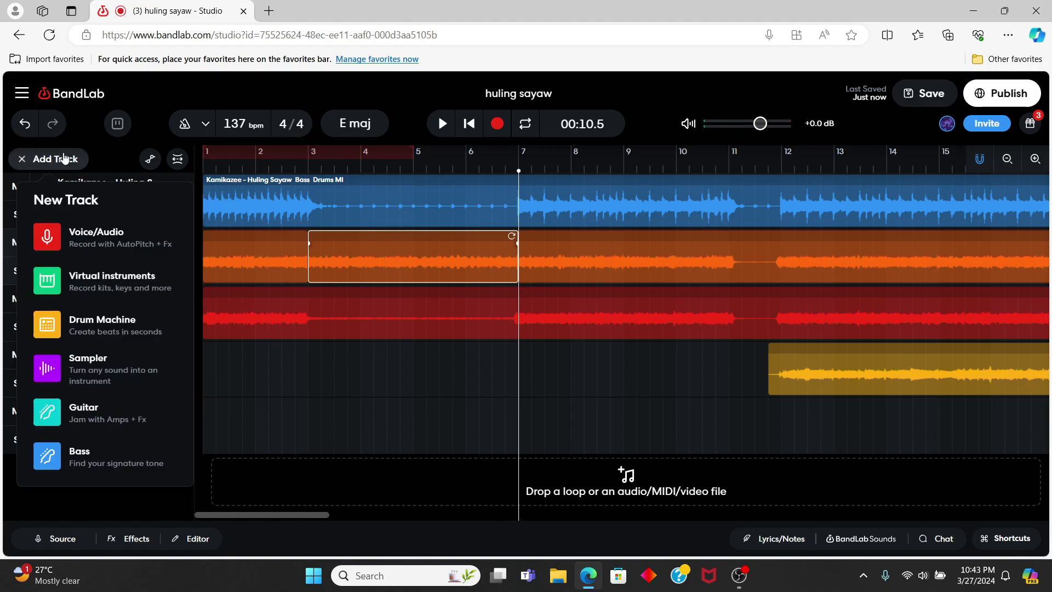
left_click(94, 413)
left_click(19, 283)
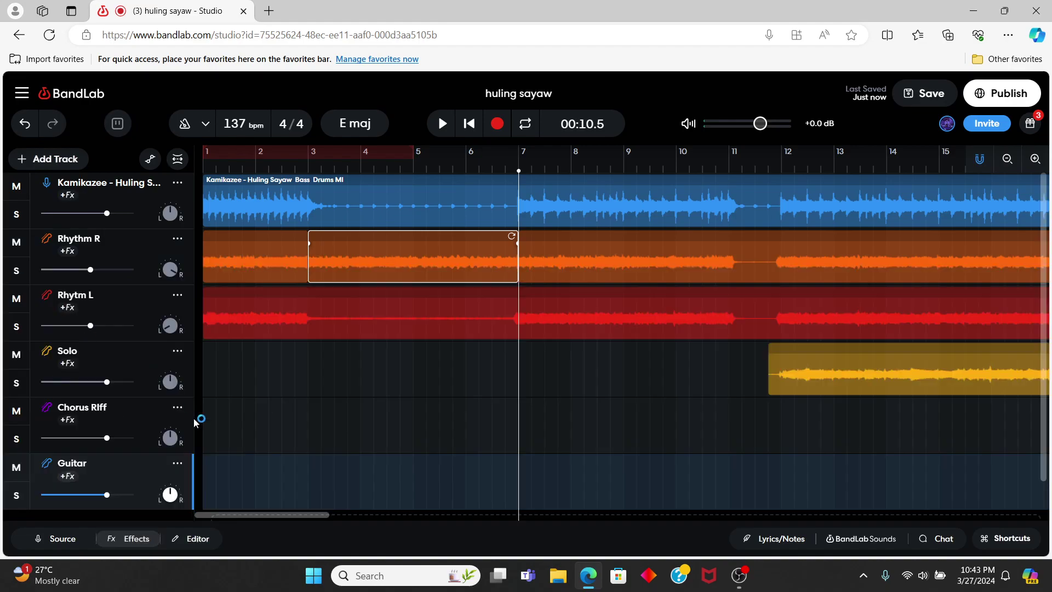
left_click(178, 464)
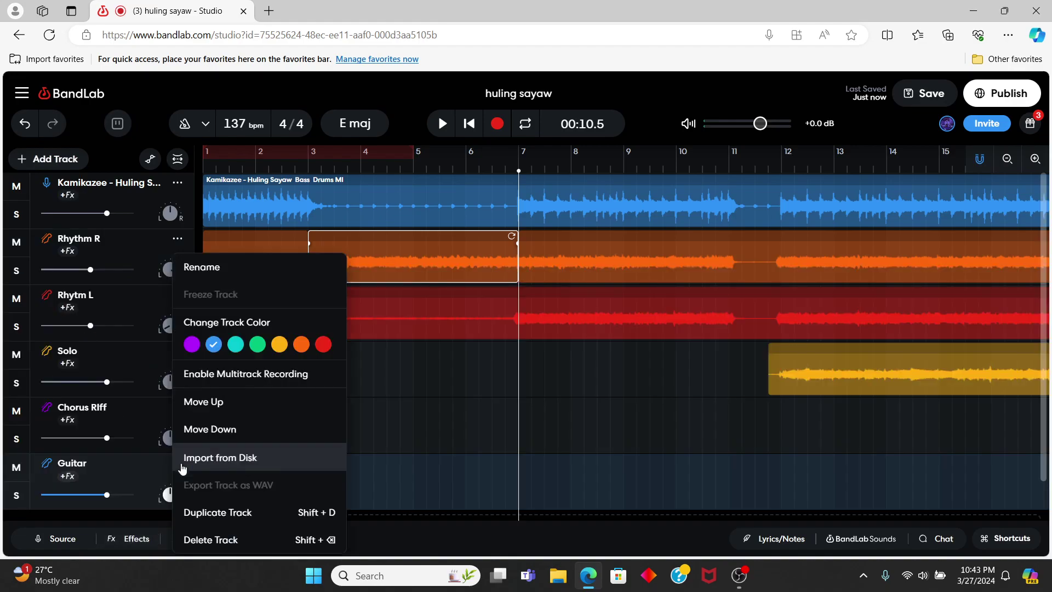
left_click(229, 414)
left_click(177, 407)
left_click(214, 403)
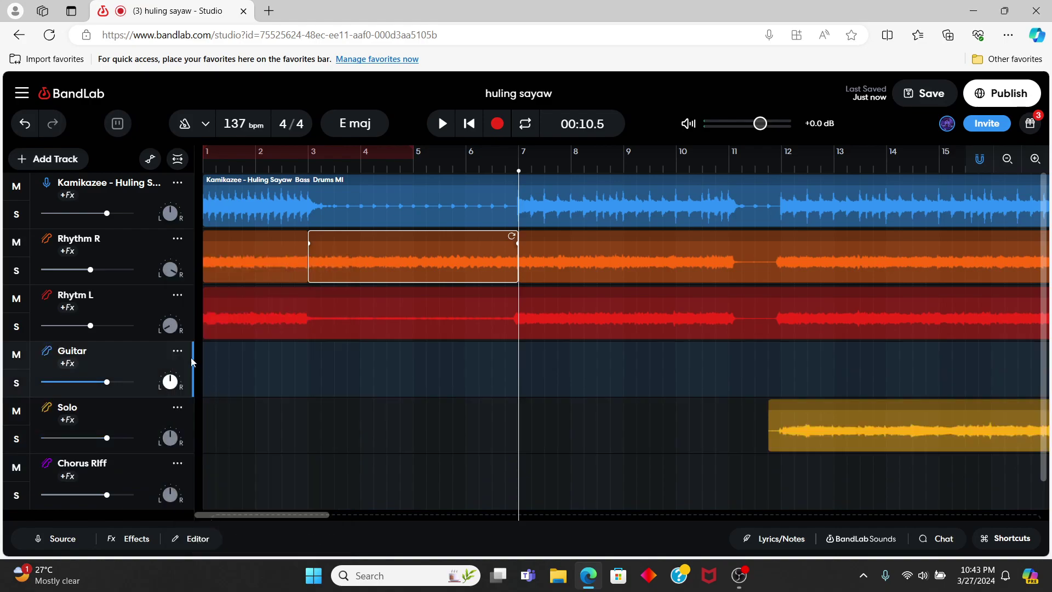
left_click(177, 352)
left_click(206, 401)
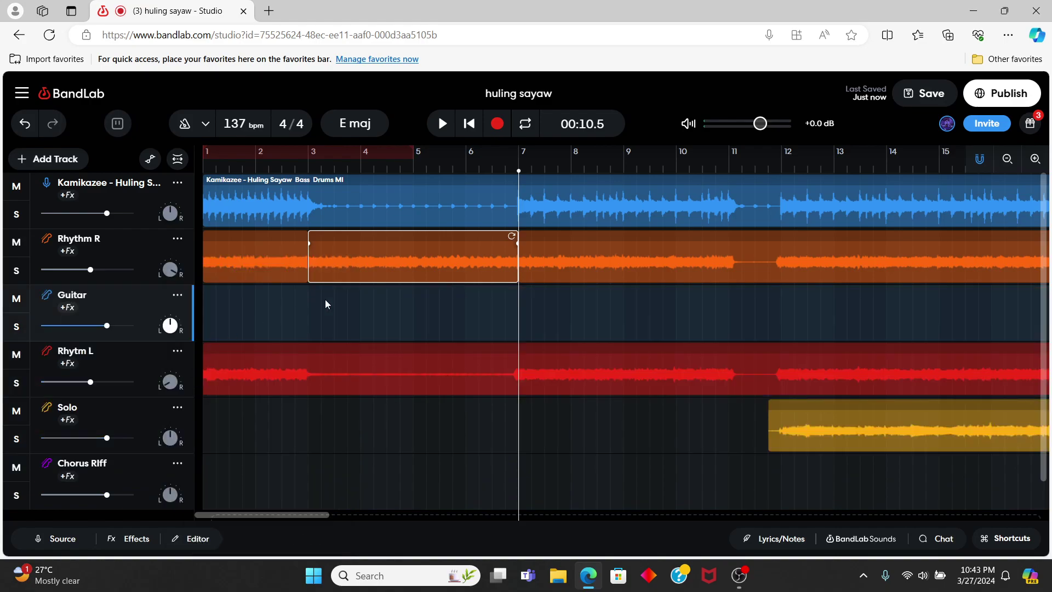
Step: Move the Rhythm R section between bars 3 and 7 onto the new Guitar track and play from just before bar 3
left_click_drag(327, 169, 308, 171)
left_click_drag(372, 266, 372, 305)
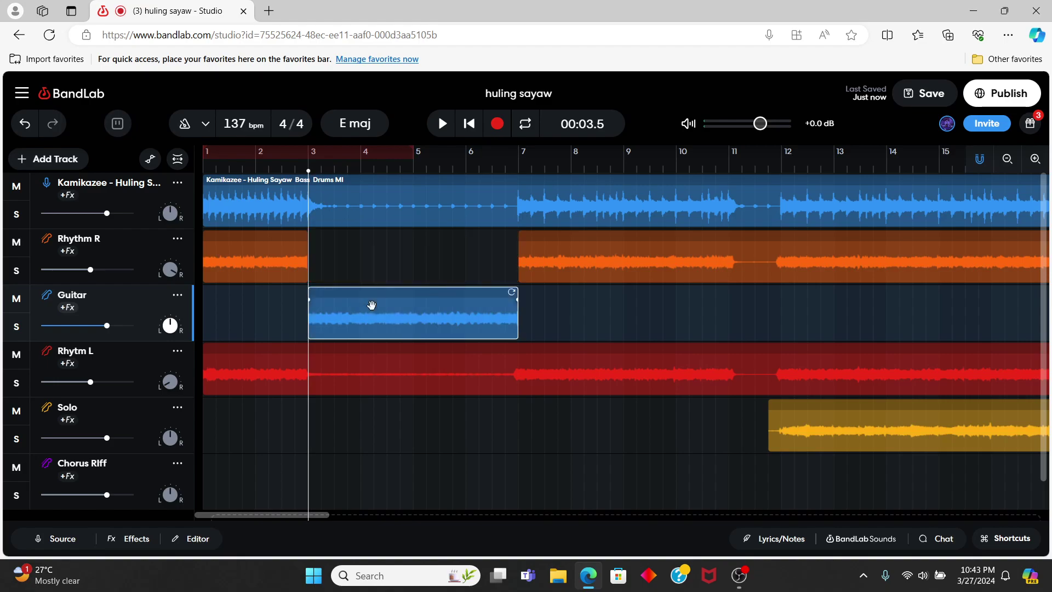
left_click(291, 171)
key("space")
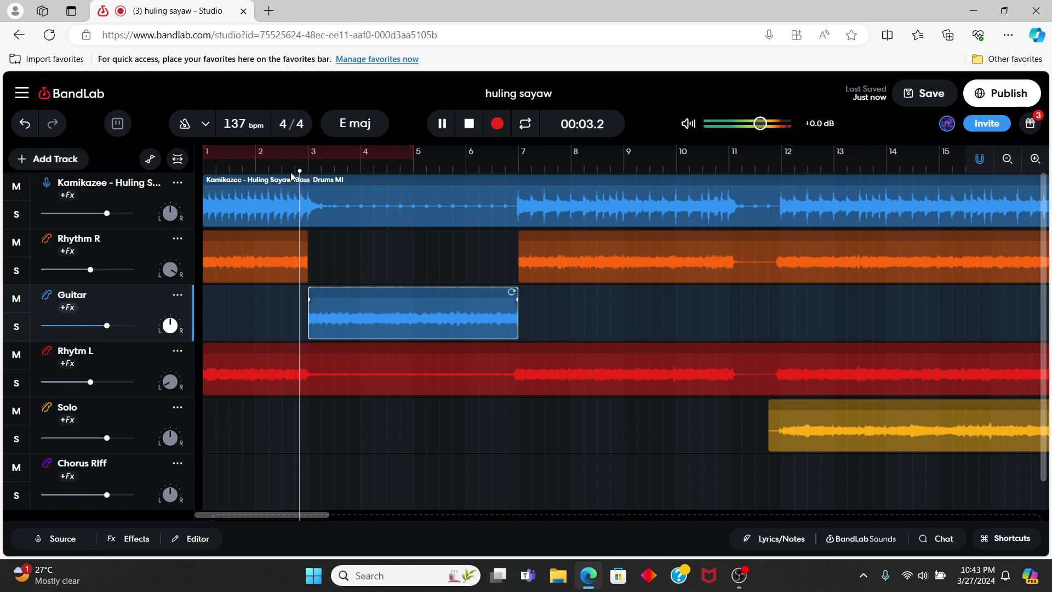
Step: Lower the new Guitar track's volume to about -4.8 dB and replay the mix from just before bar 2
key("space")
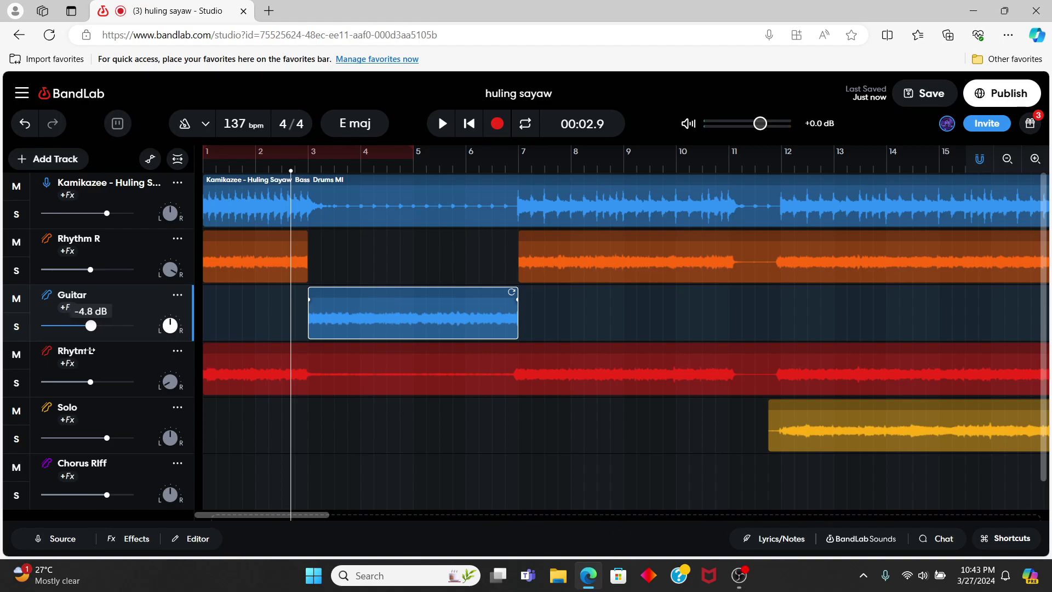
key("space")
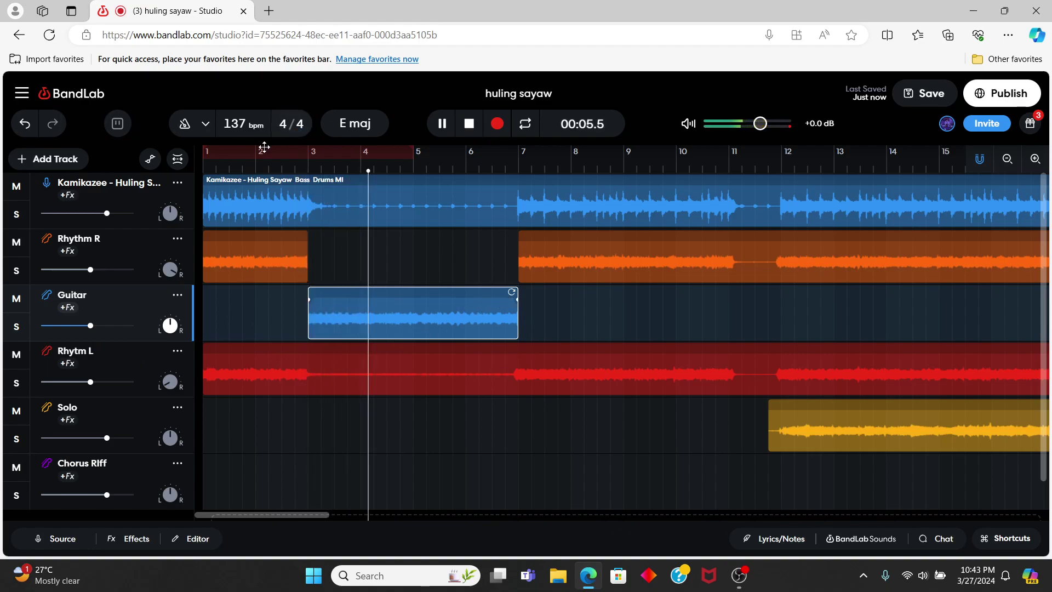
left_click(245, 167)
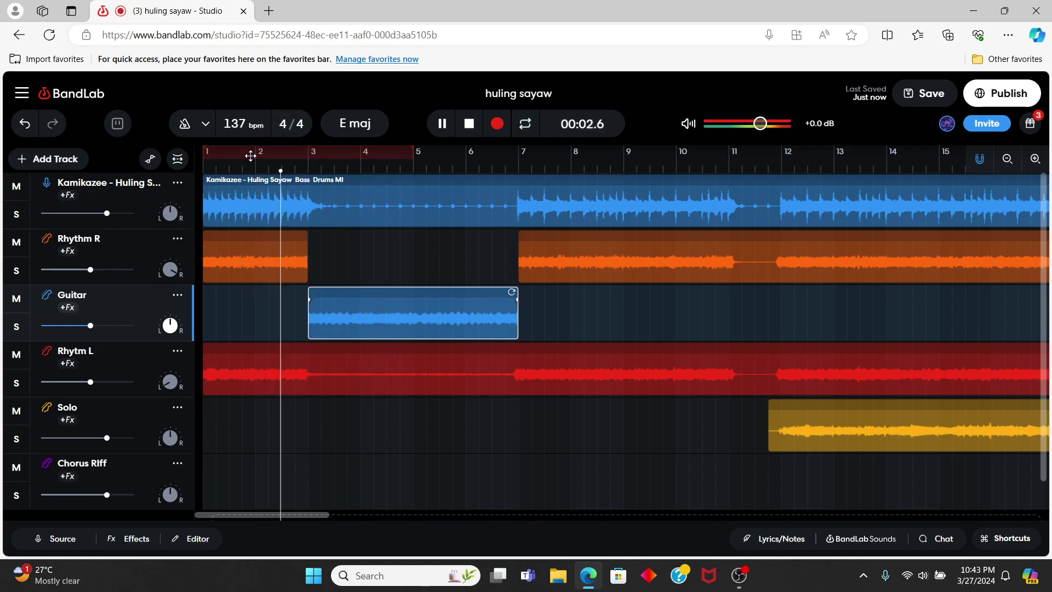
left_click(250, 151)
left_click(251, 152)
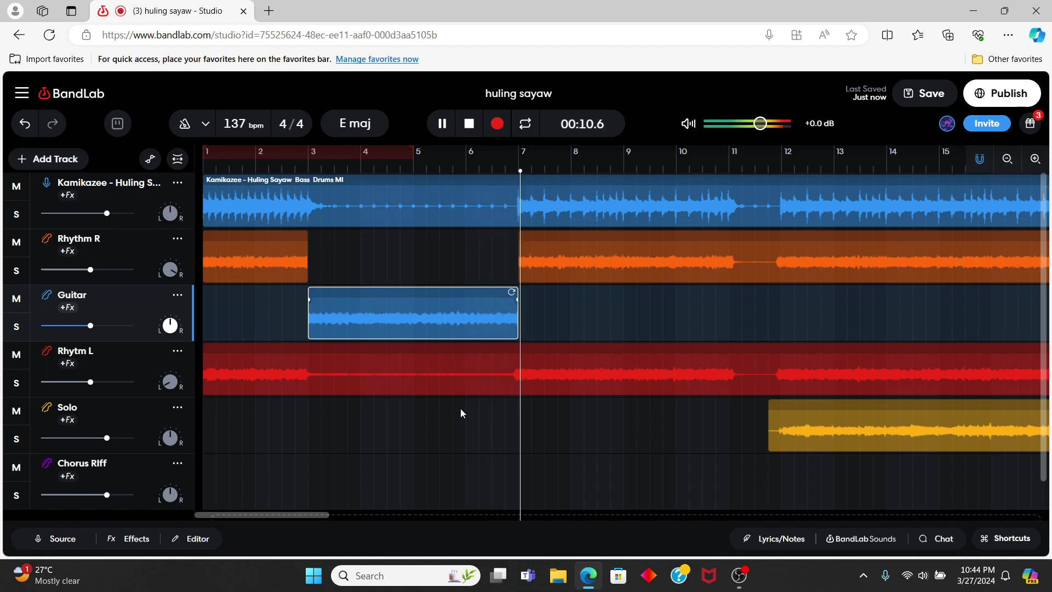
key("space")
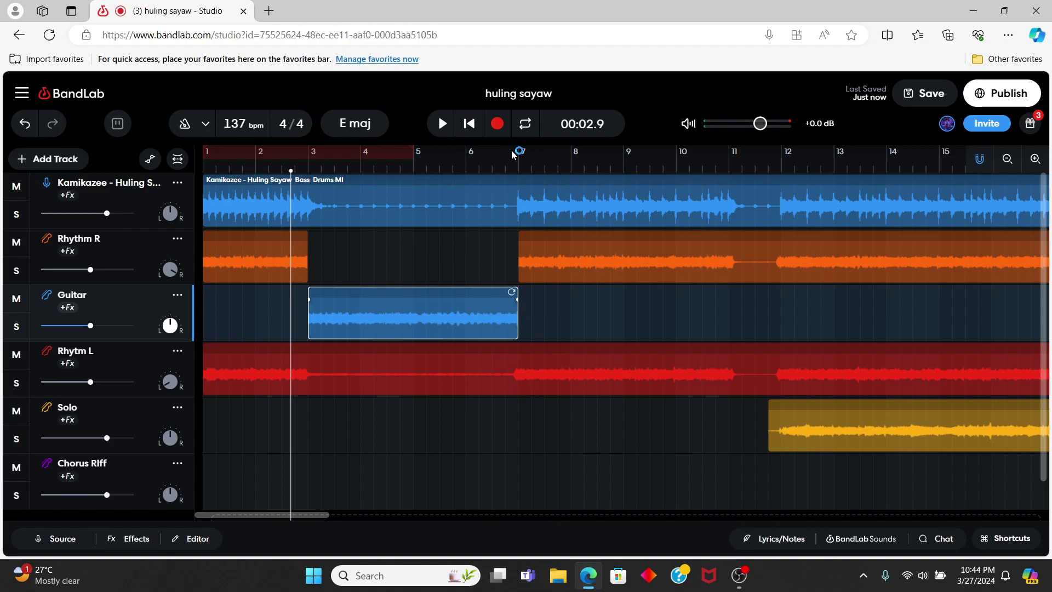
Step: Play the mix at several points between about bars 12 and 28 to check the passage under the solo
scroll(546, 280, "right", 3)
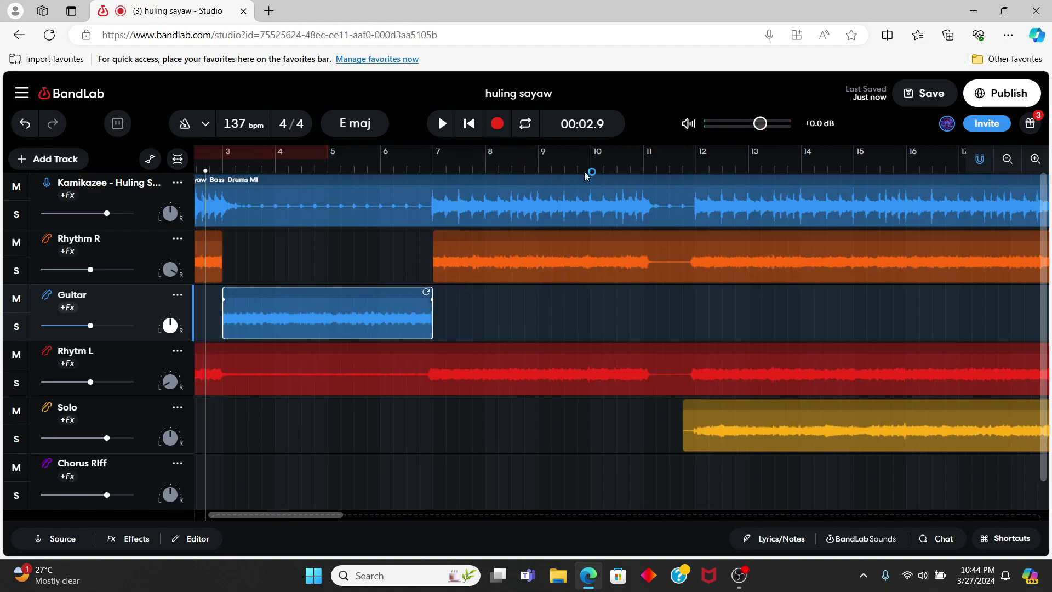
left_click(678, 167)
key("space")
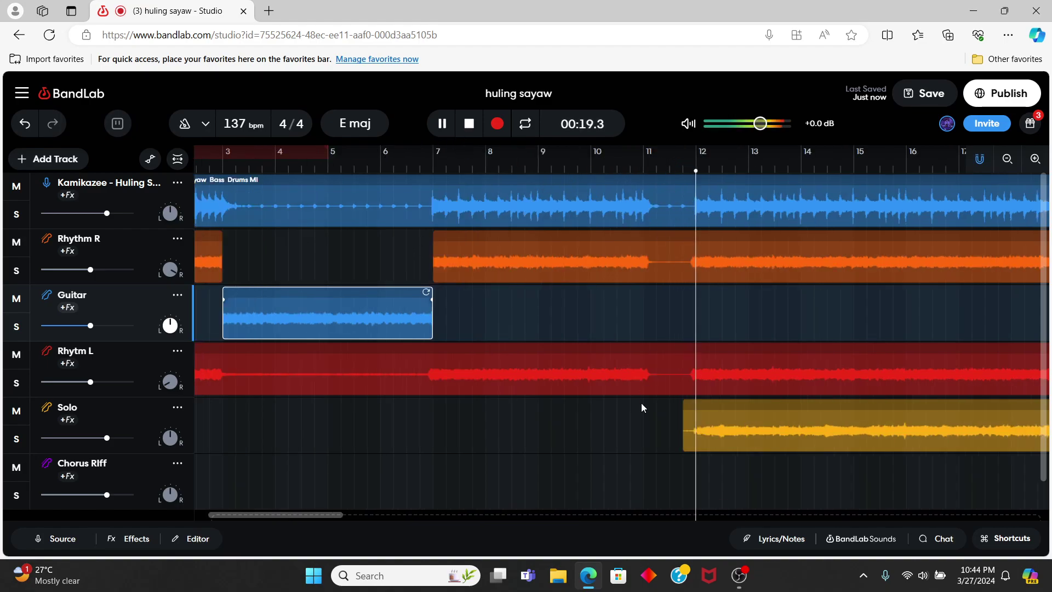
left_click(895, 167)
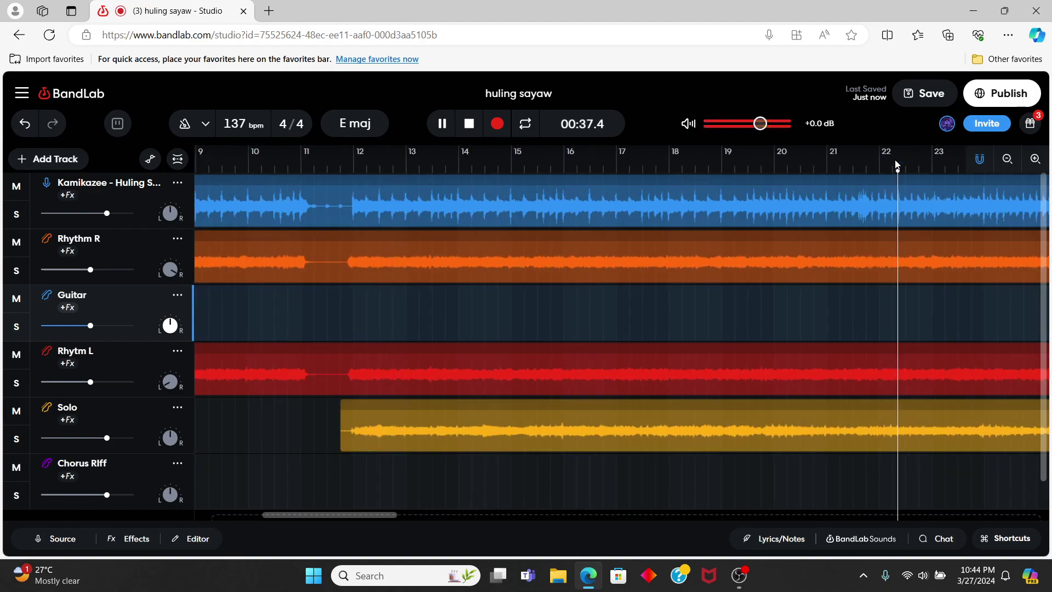
left_click(881, 165)
left_click(817, 166)
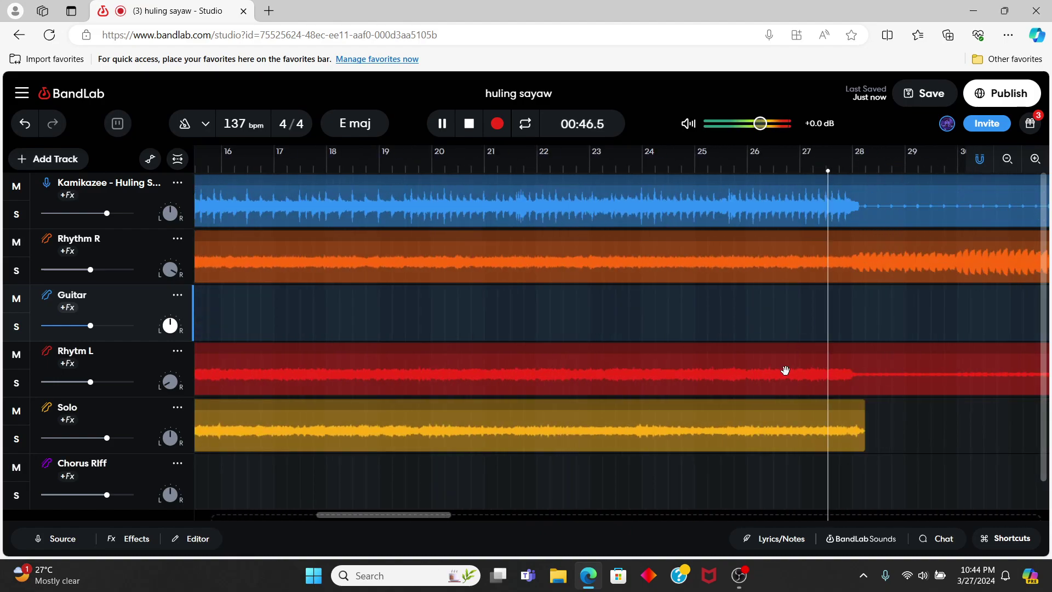
key("space")
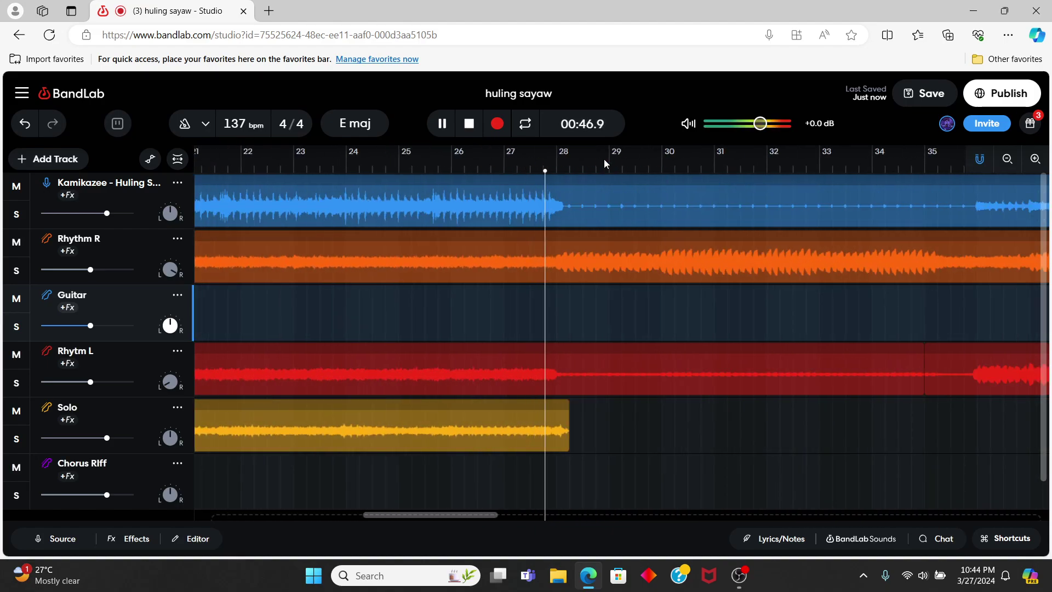
Step: Split the Rhythm R region at bar 28, where the backing drops out
key("space")
left_click(557, 167)
key("space")
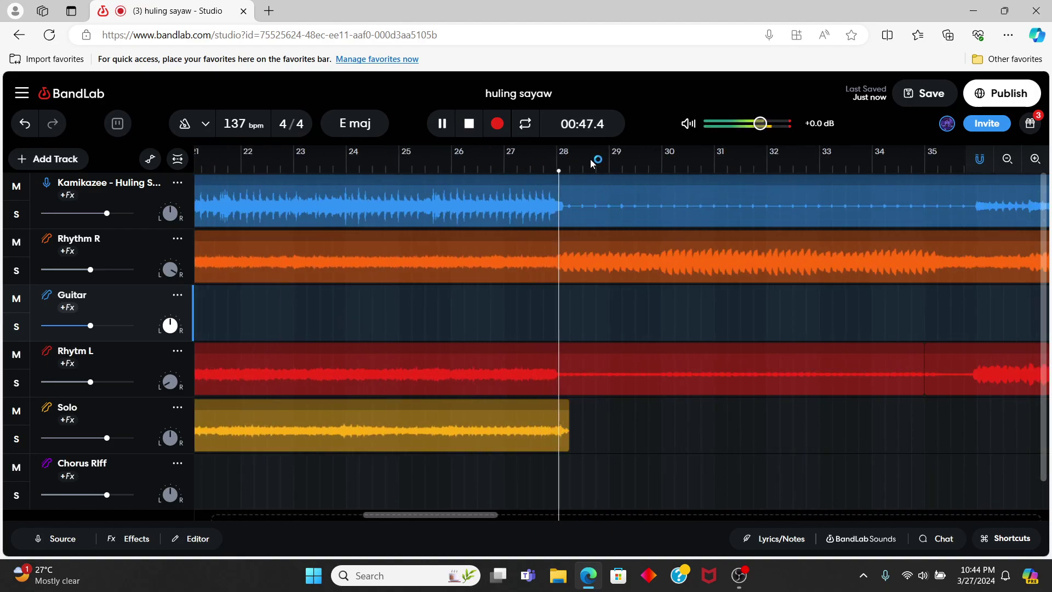
key("space")
left_click(591, 265)
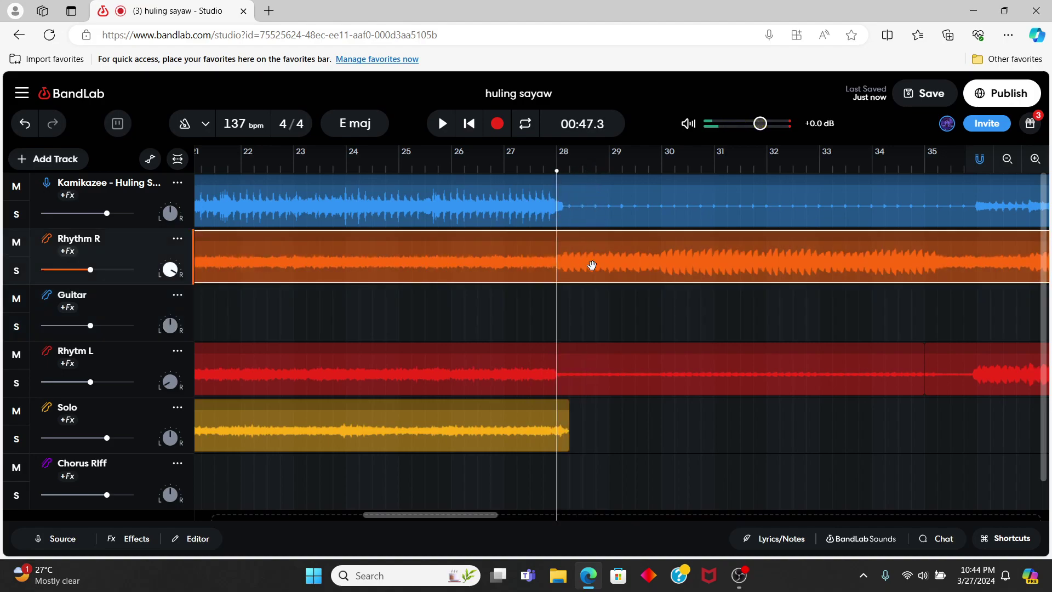
Step: Play the mix from just after bar 34 and split the Rhythm R region at bar 36, where the backing returns
scroll(664, 291, "right", 5)
left_click(632, 168)
key("space")
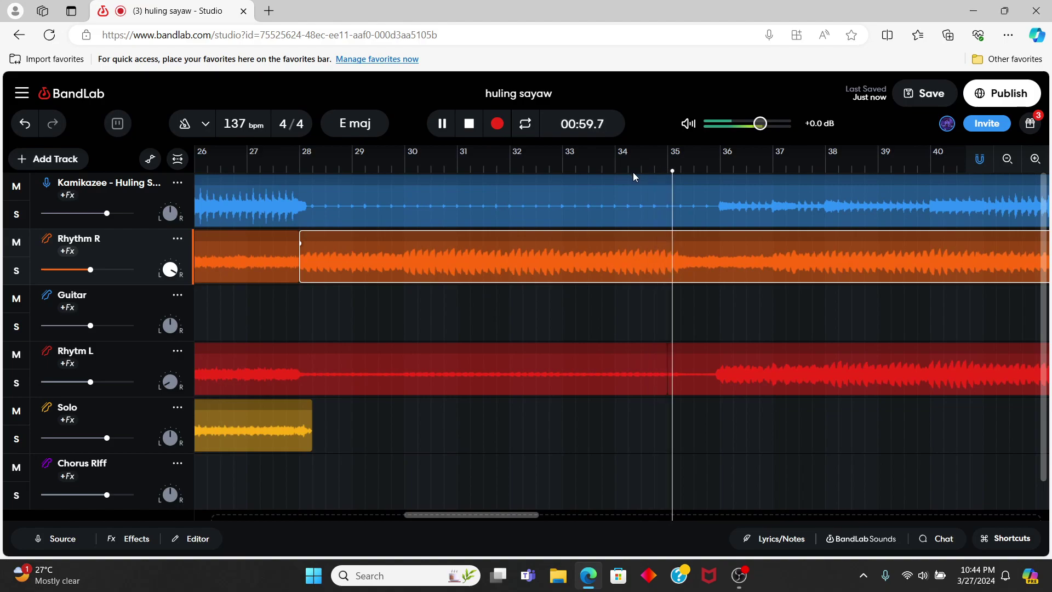
key("space")
left_click(722, 166)
key("ctrl+e")
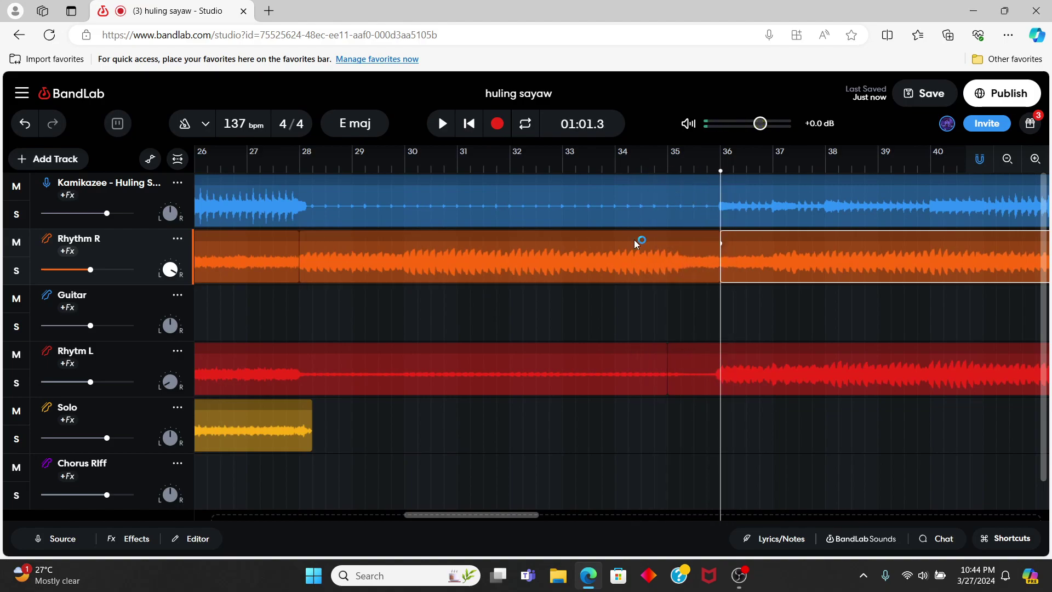
Step: Move the Rhythm R section between bars 28 and 36 onto the Guitar track and play from just before bar 28
left_click(539, 271)
left_click(367, 170)
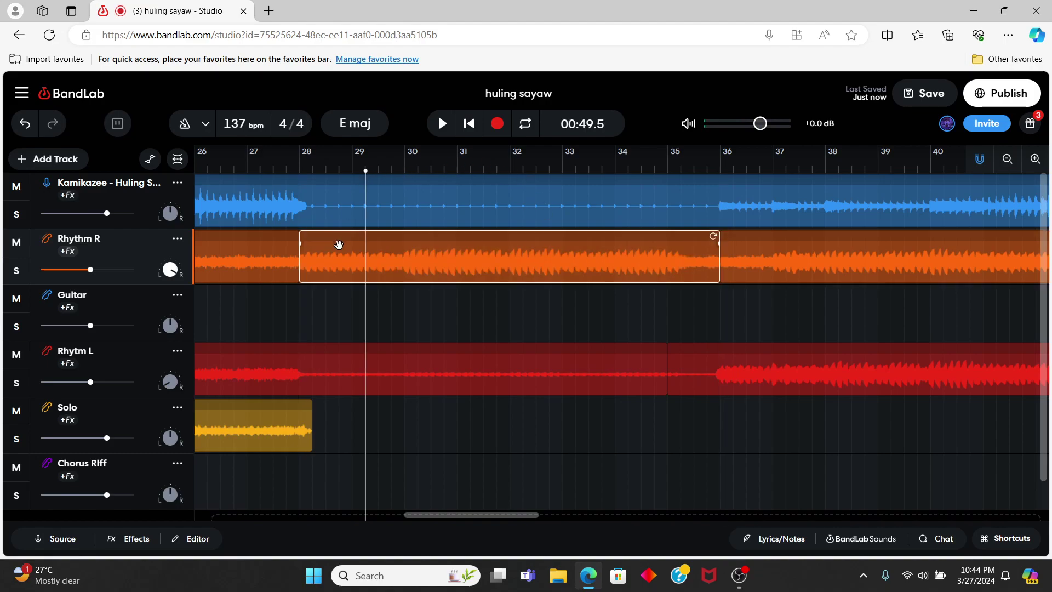
left_click_drag(346, 262, 347, 297)
left_click(257, 166)
key("space")
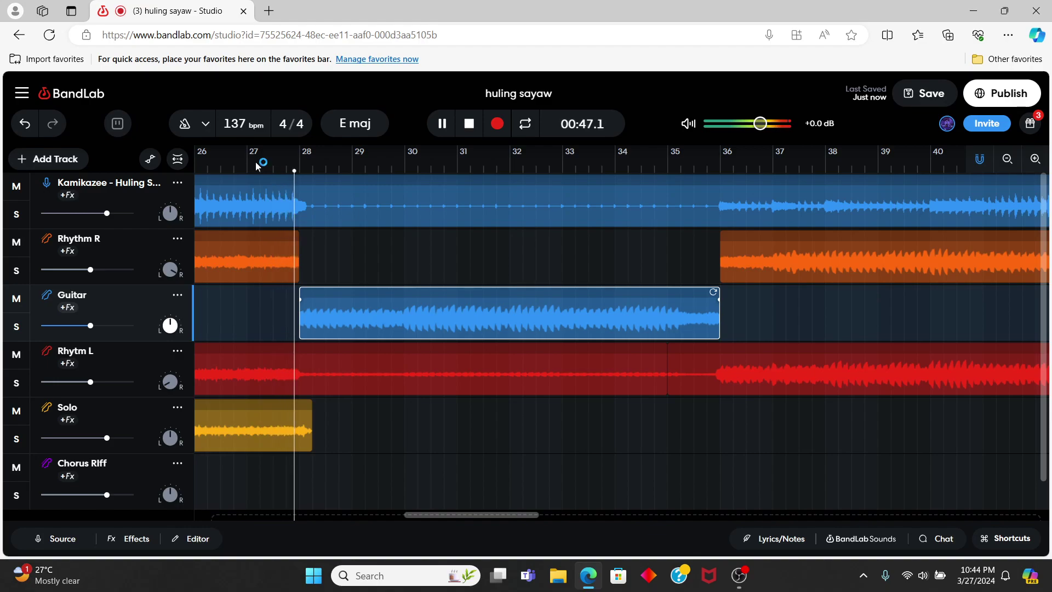
left_click(211, 166)
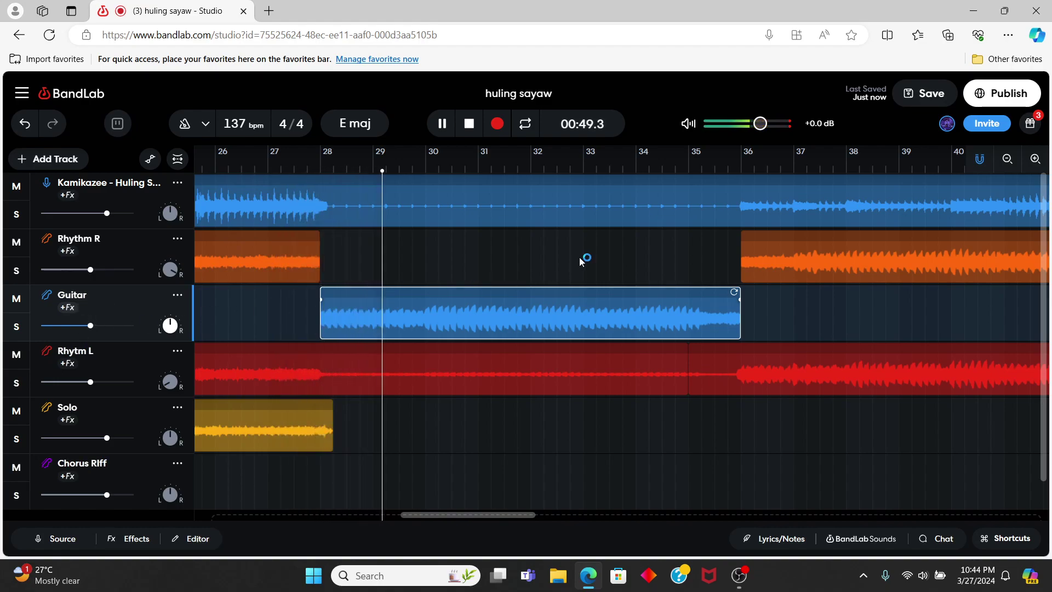
Step: Briefly solo the Guitar track, and after it the Kamakazee backing track, during playback to compare them
left_click(14, 332)
left_click(15, 332)
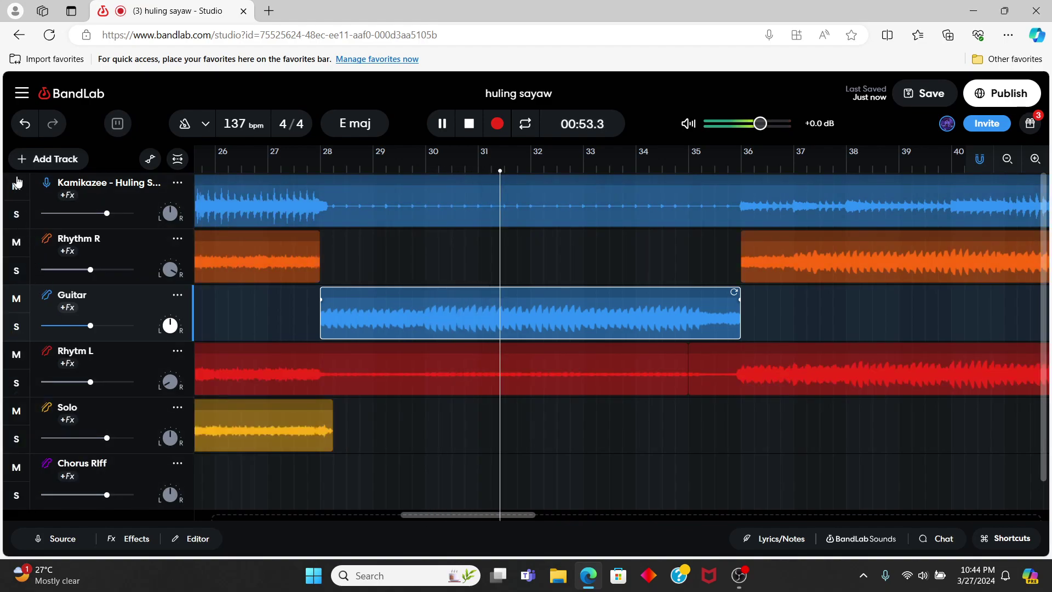
left_click(16, 215)
left_click(16, 215)
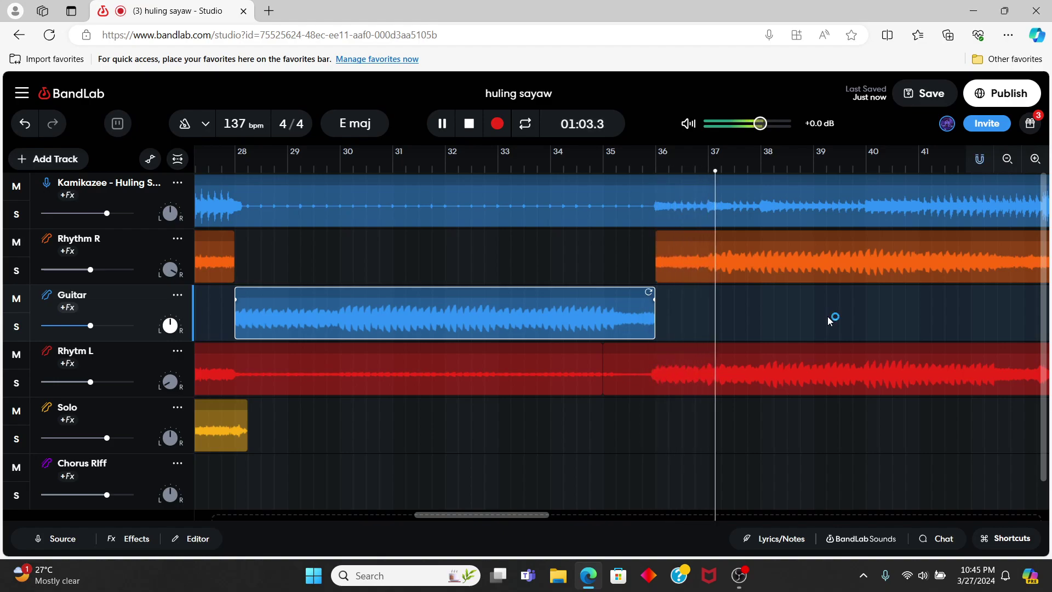
Step: Play the mix from about bar 35 through the Chorus Riff passage to the break at bar 60
left_click(521, 167)
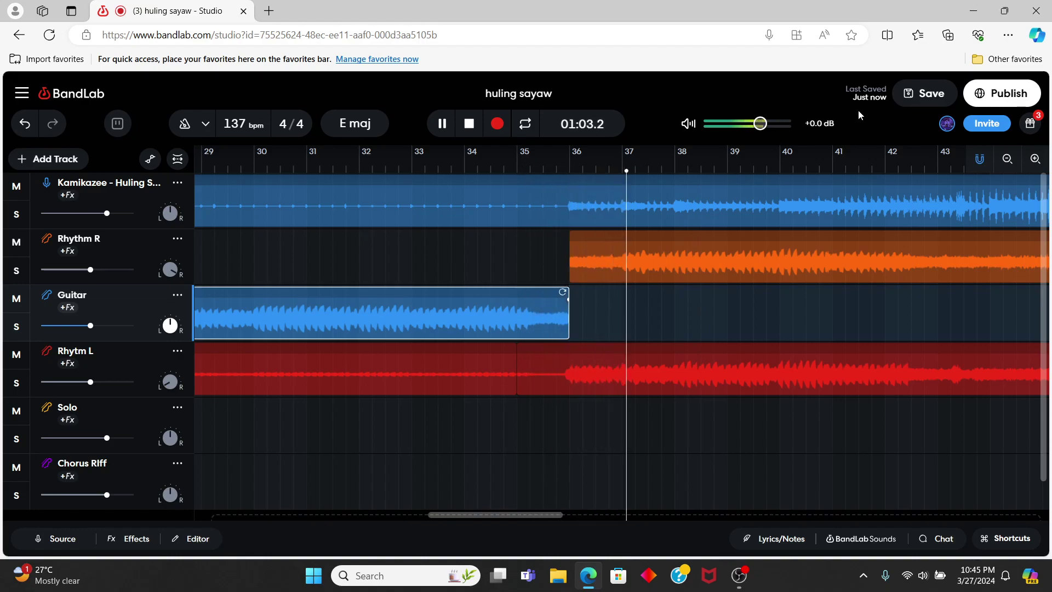
left_click(445, 128)
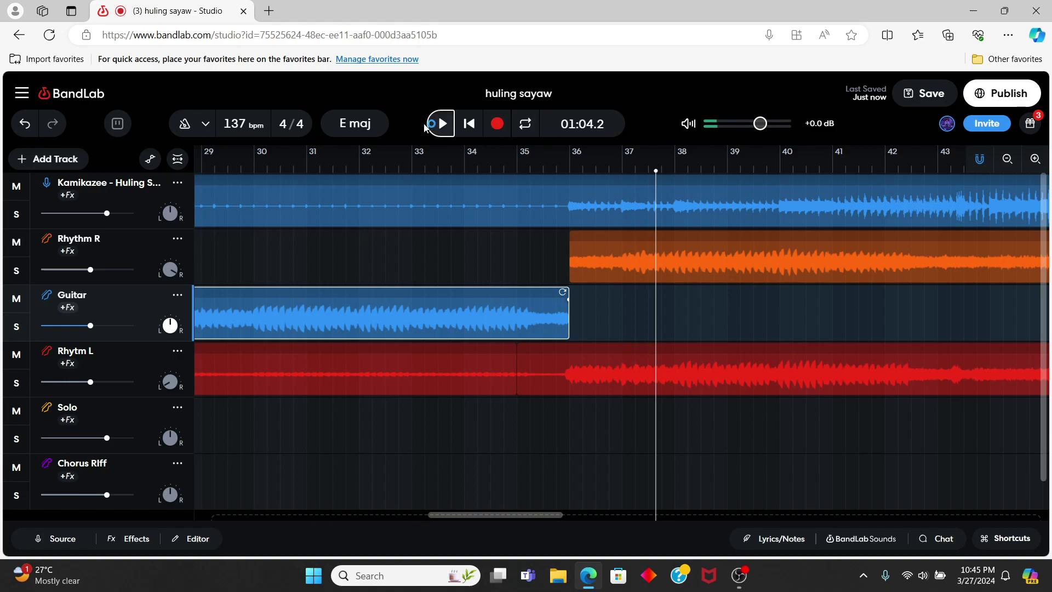
left_click(441, 125)
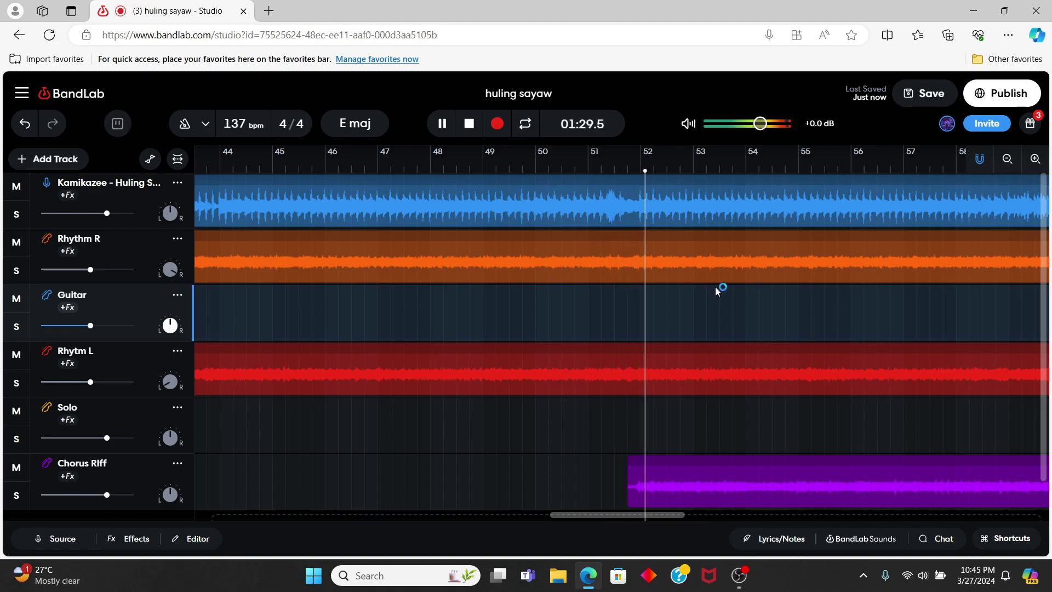
scroll(517, 439, "down", 1)
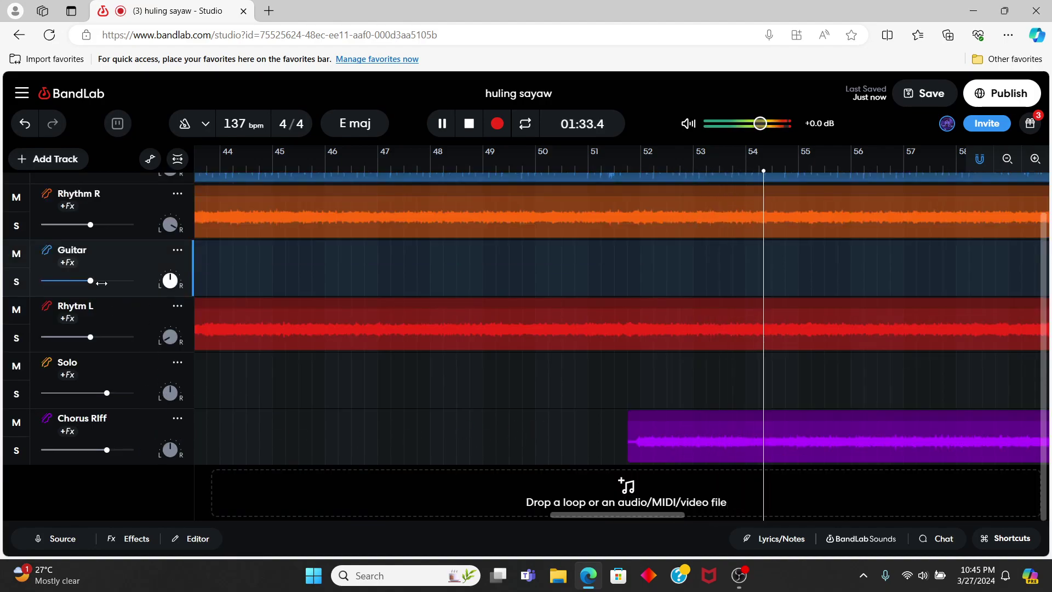
scroll(784, 363, "right", 3)
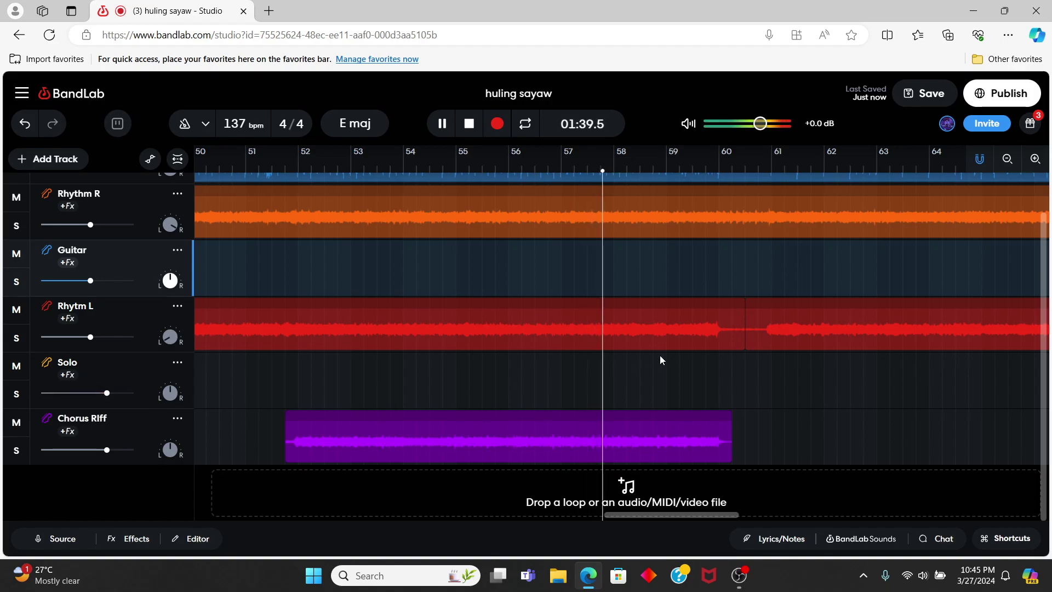
scroll(712, 396, "right", 2)
scroll(713, 397, "up", 1)
scroll(712, 397, "right", 3)
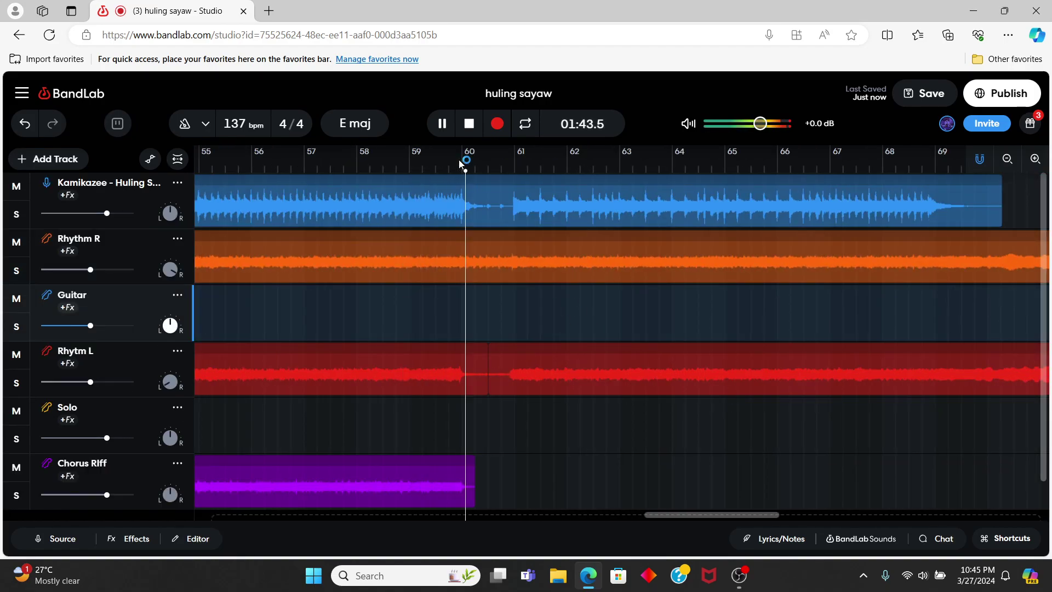
key("space")
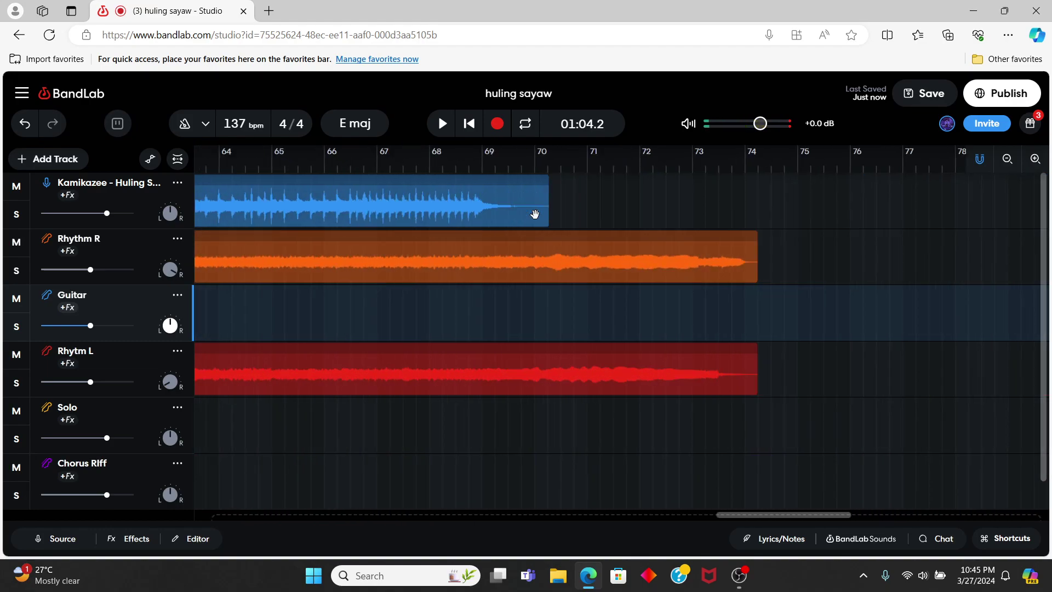
Step: Play the mix briefly from bar 40 to check the Rhythm R part there
scroll(536, 212, "left", 10)
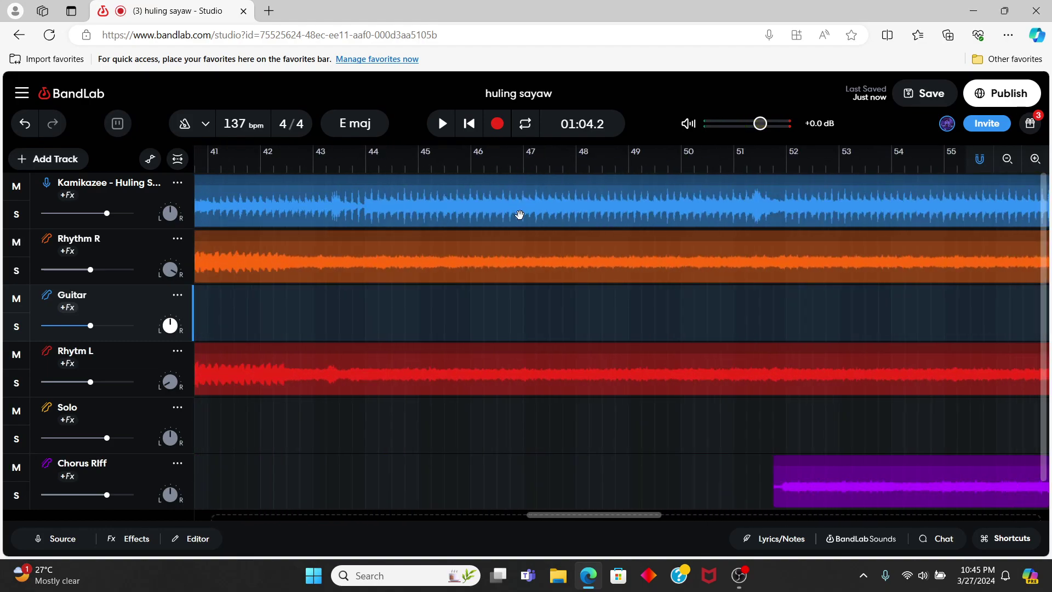
scroll(521, 216, "left", 2)
left_click(497, 169)
key("space")
key("space")
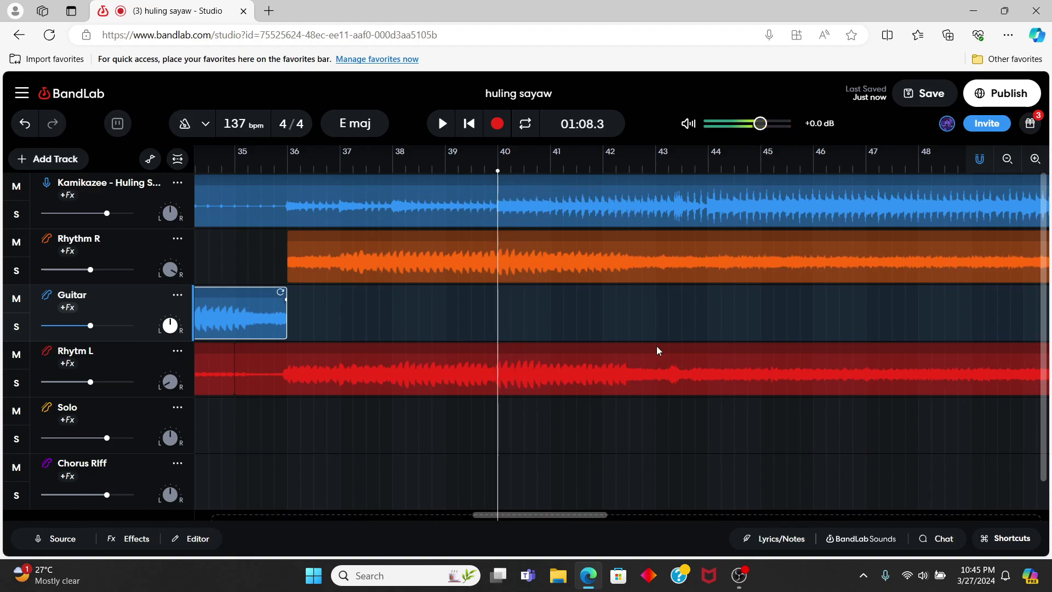
Step: Split the Rhythm R region at bar 60, where the Chorus Riff ends and the backing drops out
scroll(659, 351, "right", 2)
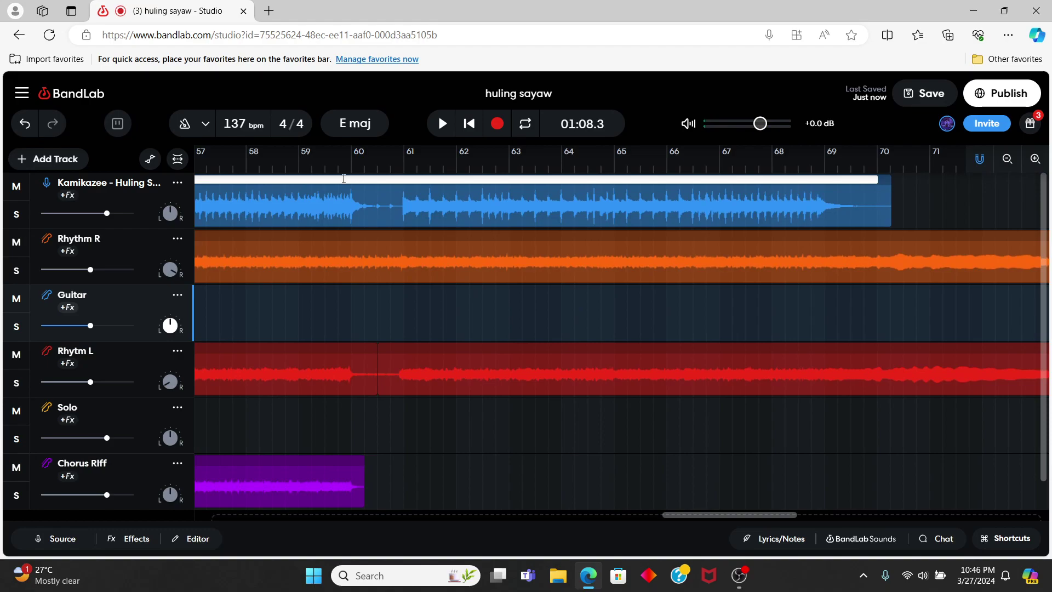
left_click(364, 171)
left_click(354, 171)
left_click(352, 171)
left_click(387, 218)
left_click(387, 258)
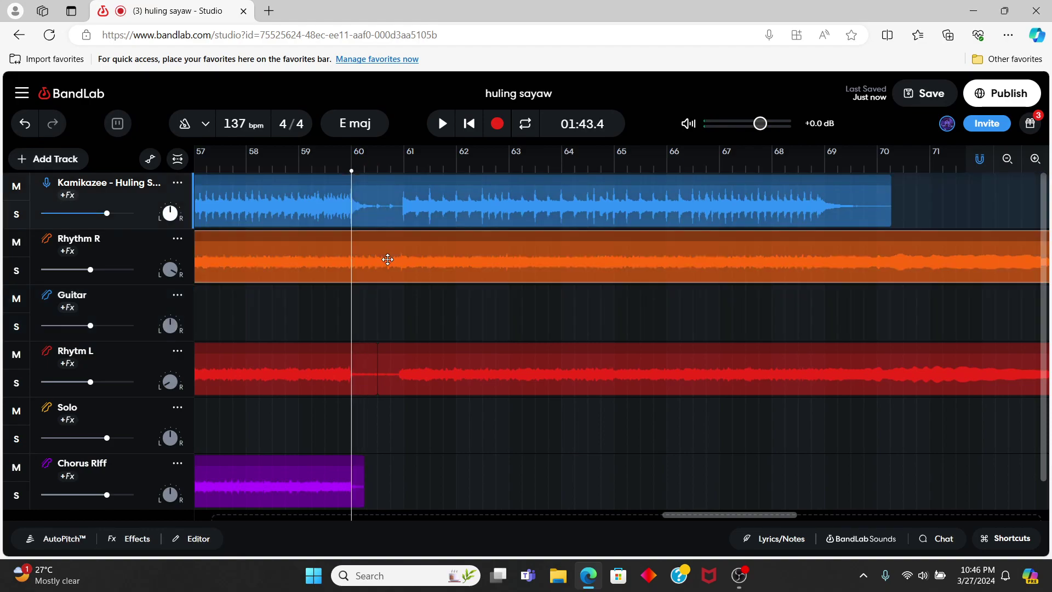
key("ctrl+e")
Step: Play the mix repeatedly from bar 60 to check the guitar during the one-bar break
key("space")
key("space")
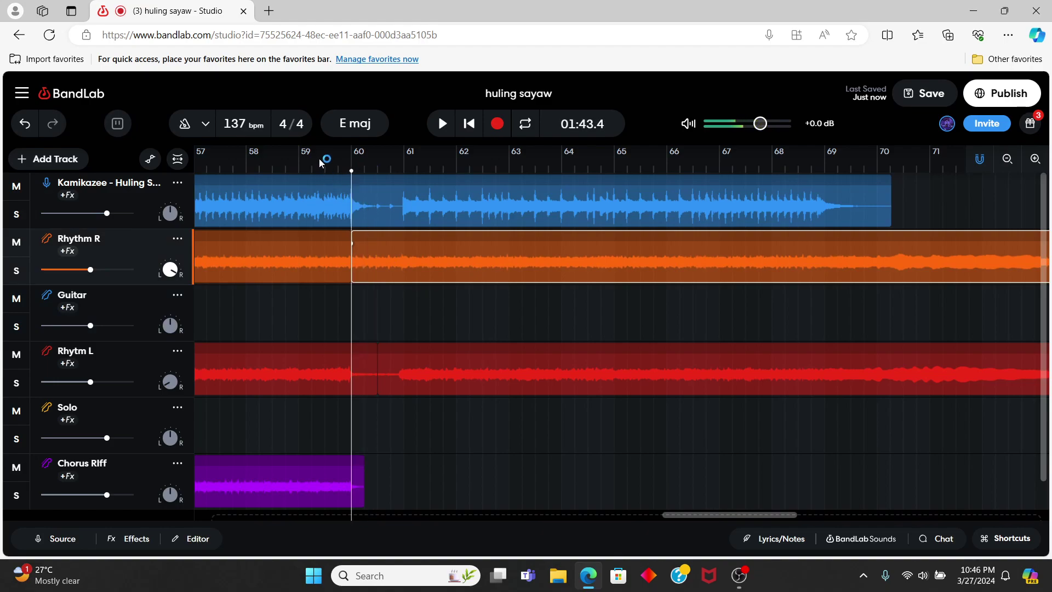
key("space")
left_click(325, 159)
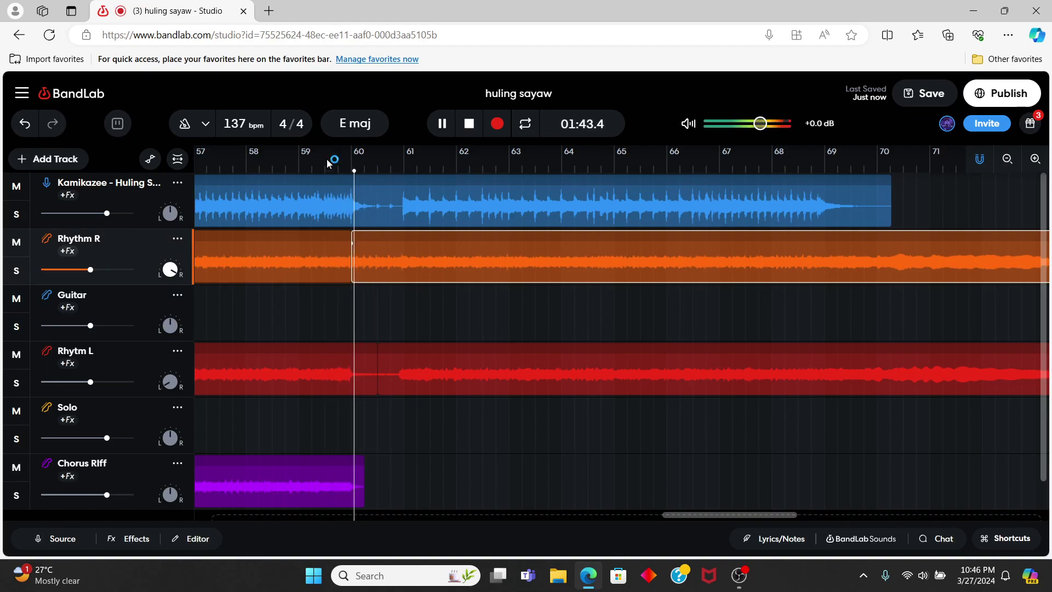
key("space")
key("space")
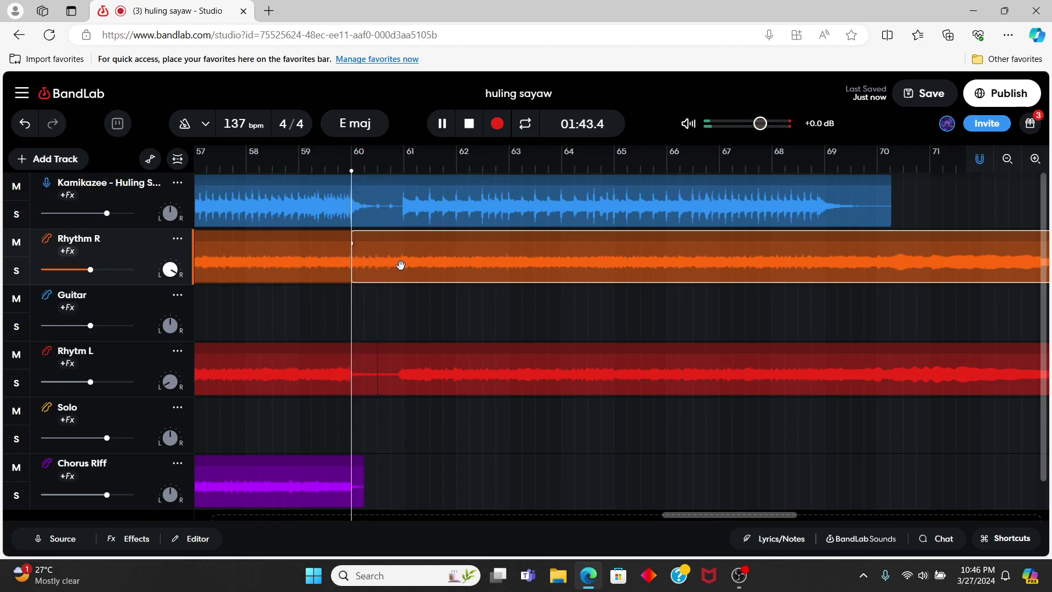
key("space")
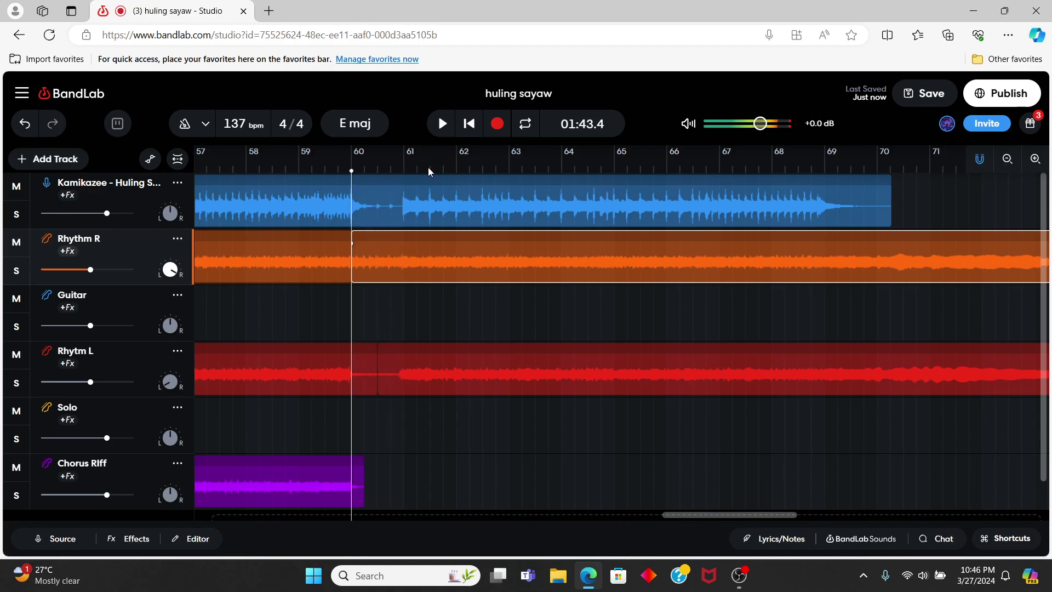
Step: Split Rhythm R at bar 61 and move the section between bars 60 and 61 onto the Guitar track
left_click(404, 167)
left_click(410, 167)
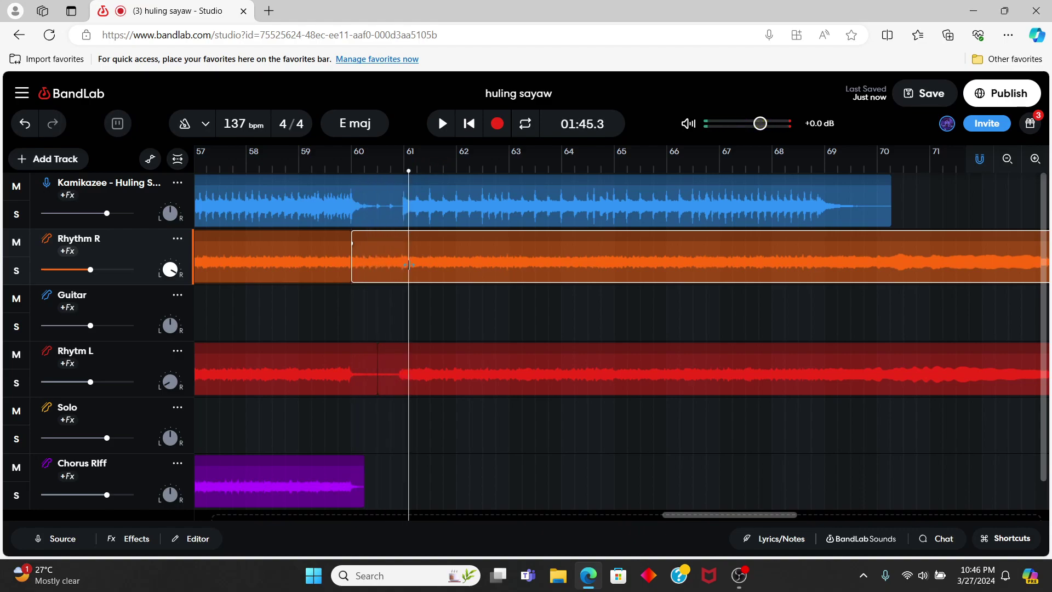
left_click(416, 168)
left_click(401, 170)
left_click(404, 168)
key("ctrl+e")
left_click_drag(382, 261, 366, 298)
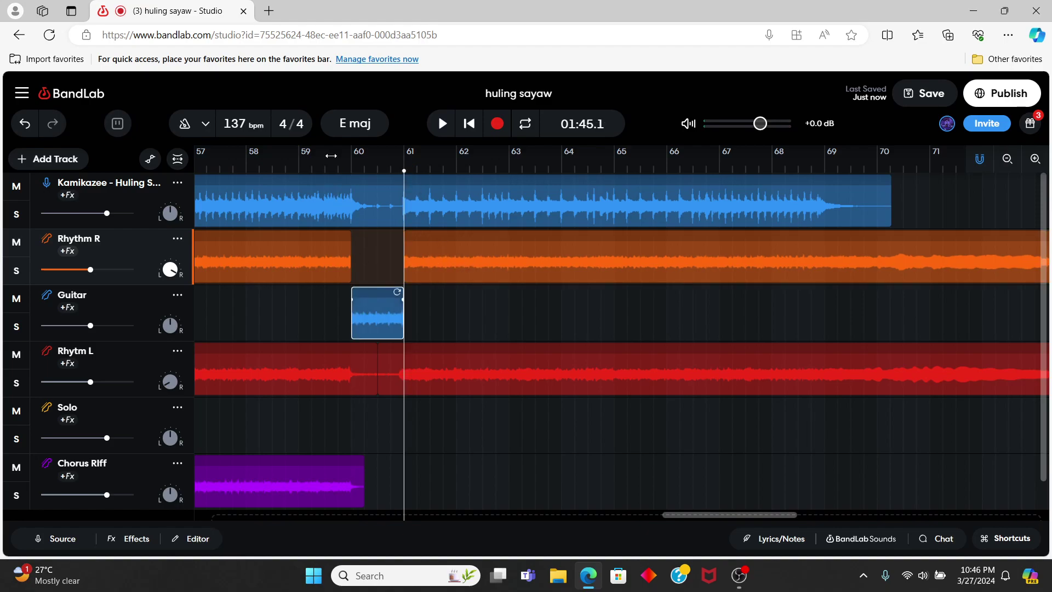
Step: Play the mix across the break from just before bar 60 and save the project
key("space")
left_click(327, 163)
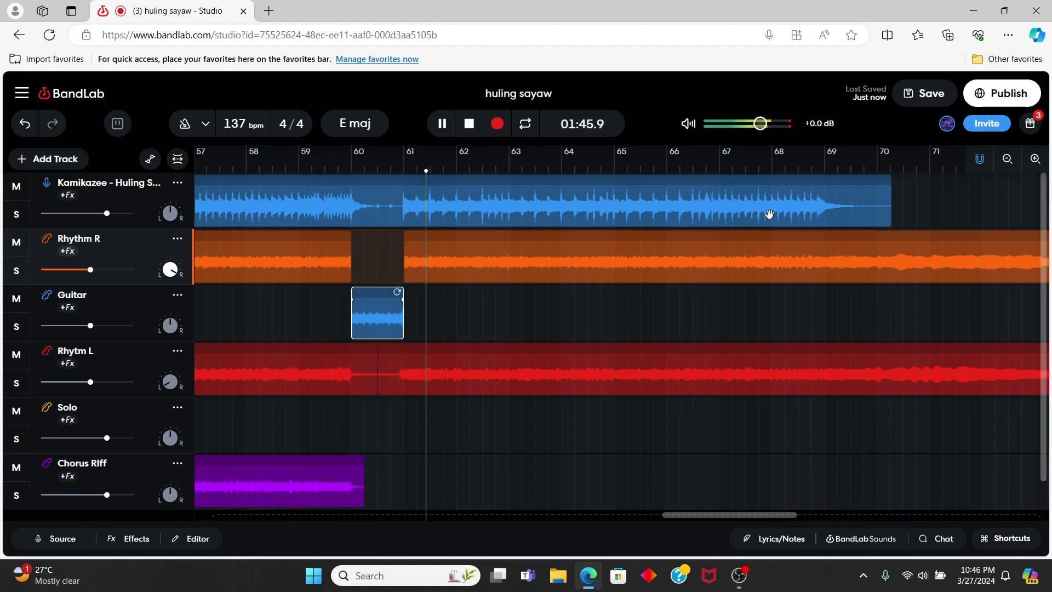
key("space")
left_click(934, 94)
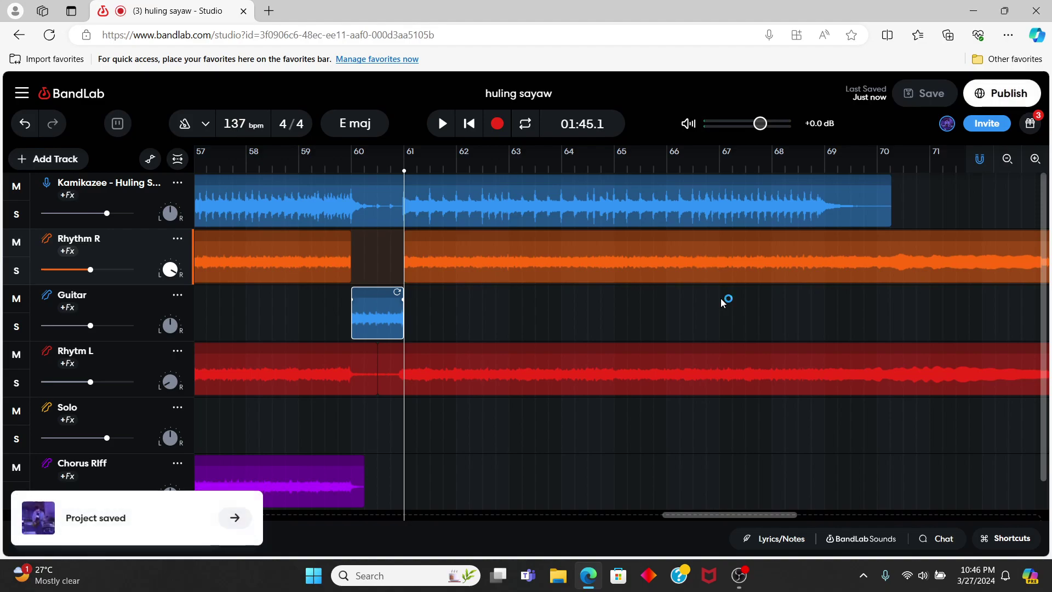
Step: Return to the start of the song and play the mix from the beginning of the Solo region, just before bar 12
scroll(751, 440, "down", 1)
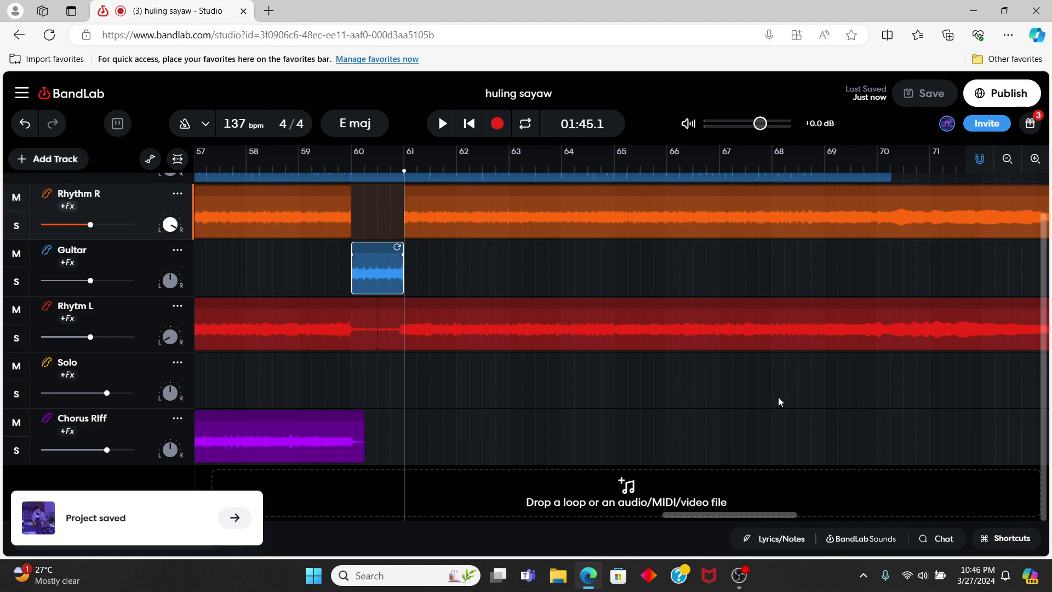
left_click_drag(735, 516, 217, 430)
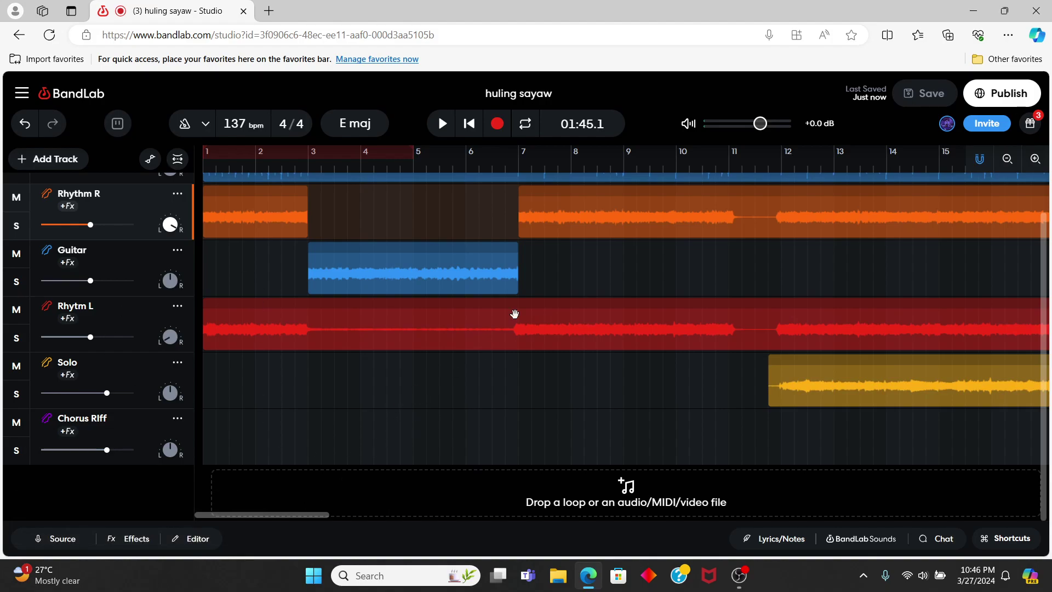
scroll(573, 333, "up", 1)
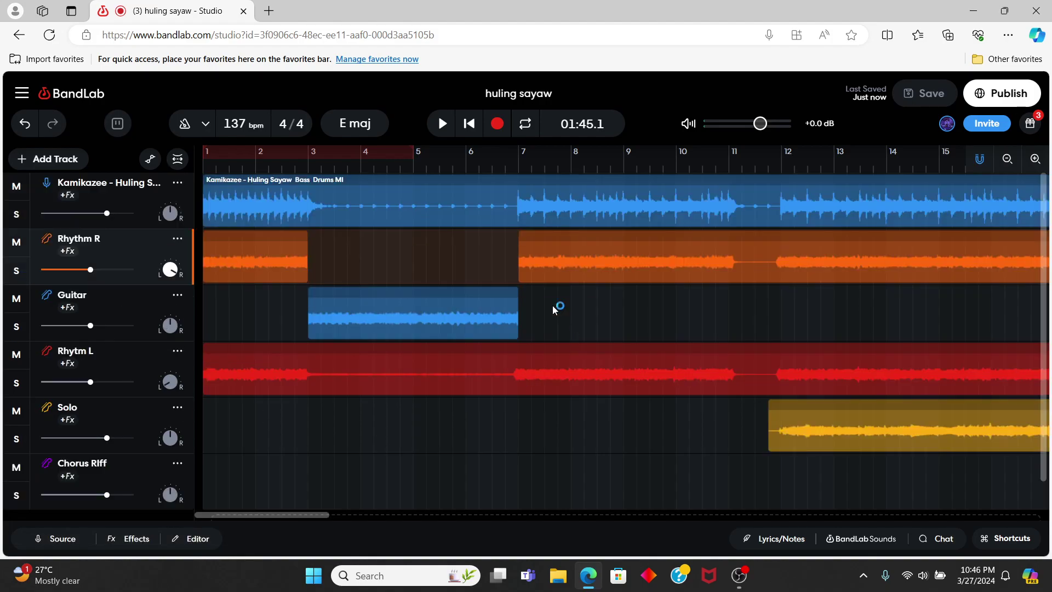
key("Return")
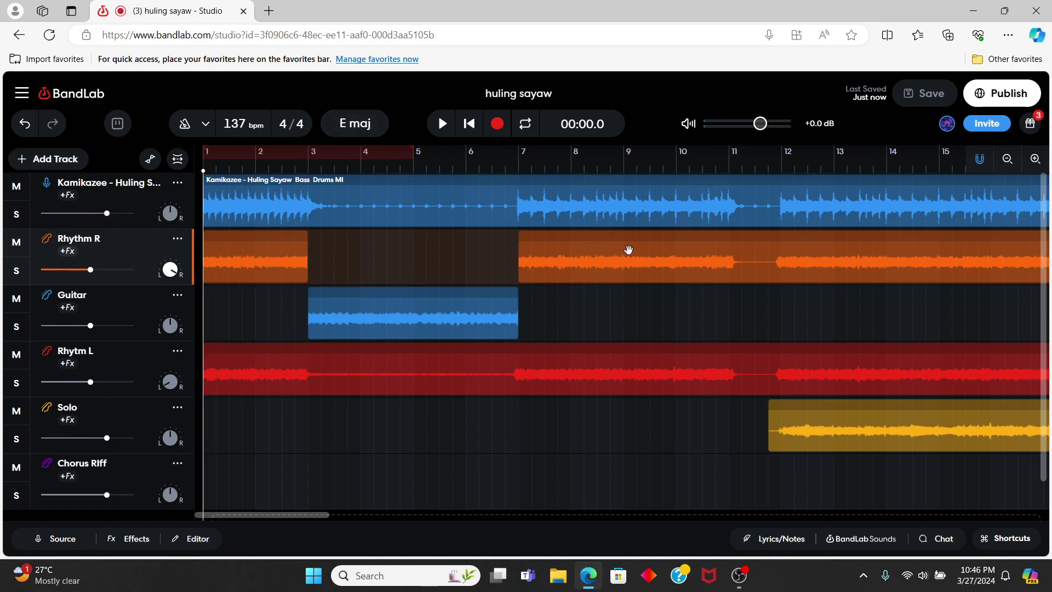
left_click(766, 169)
key("space")
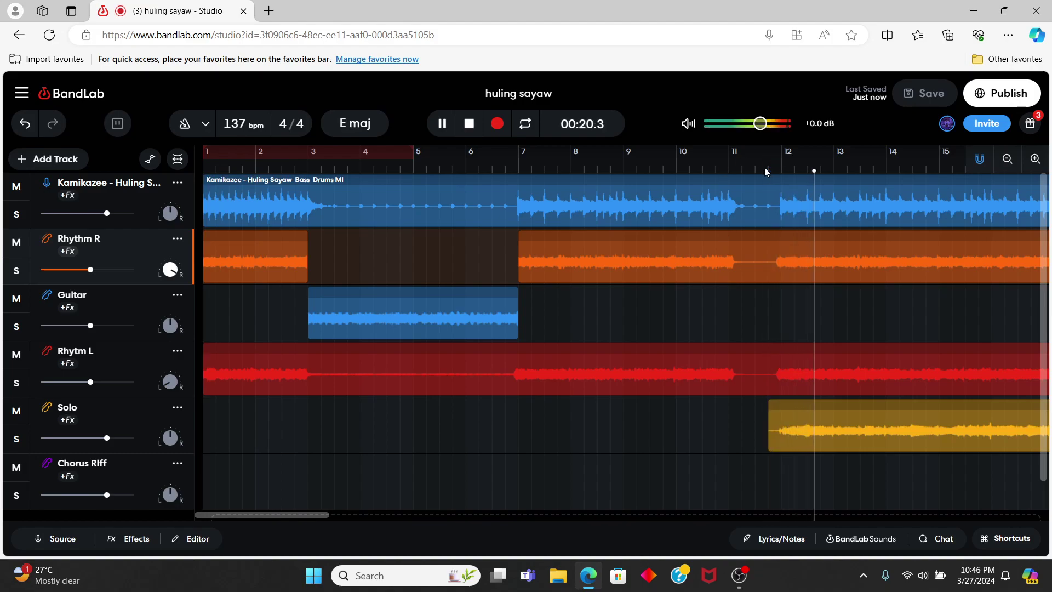
scroll(713, 344, "right", 5)
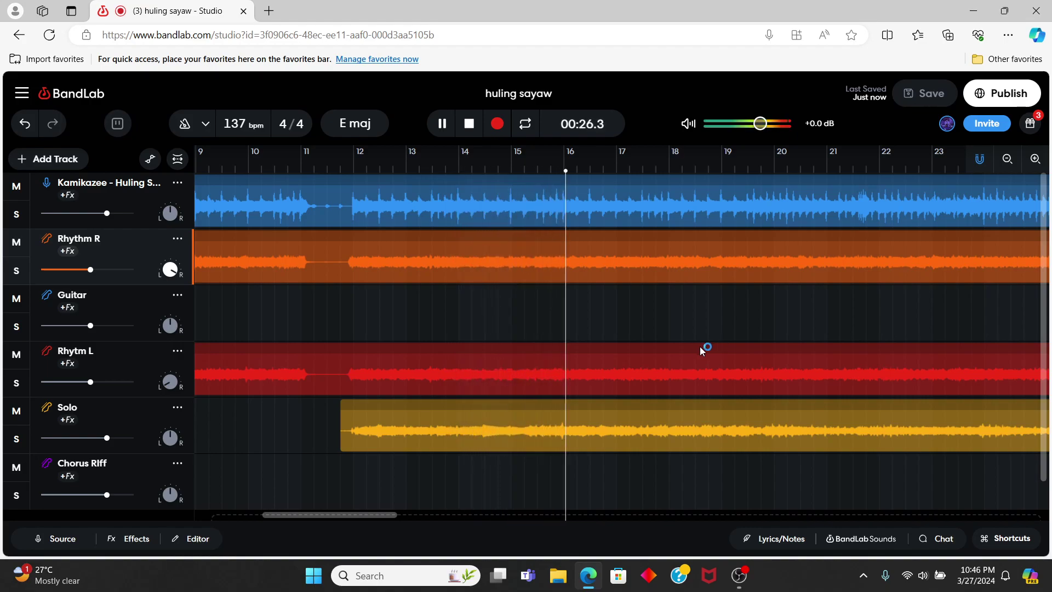
Step: Raise the Solo track's volume to +2.2 dB and replay the mix from just before bar 12
left_click_drag(107, 437, 119, 465)
key("space")
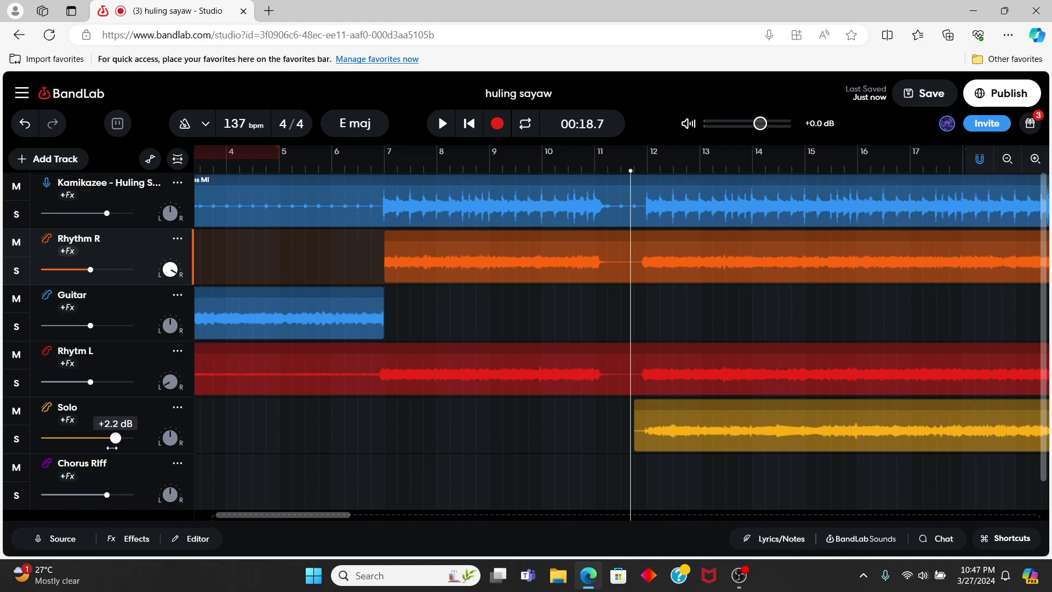
key("space")
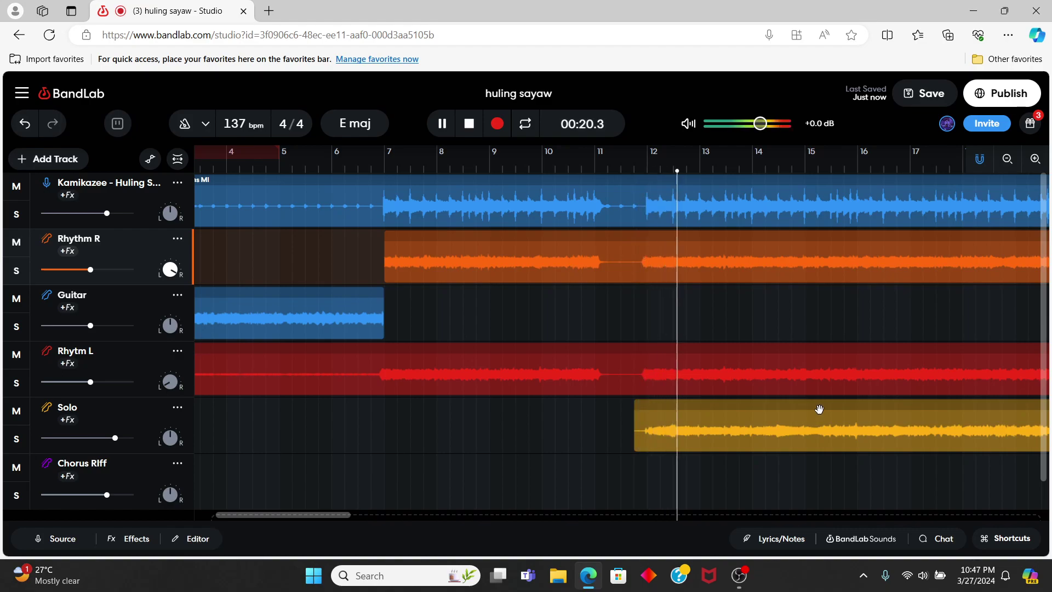
mouse_move(115, 438)
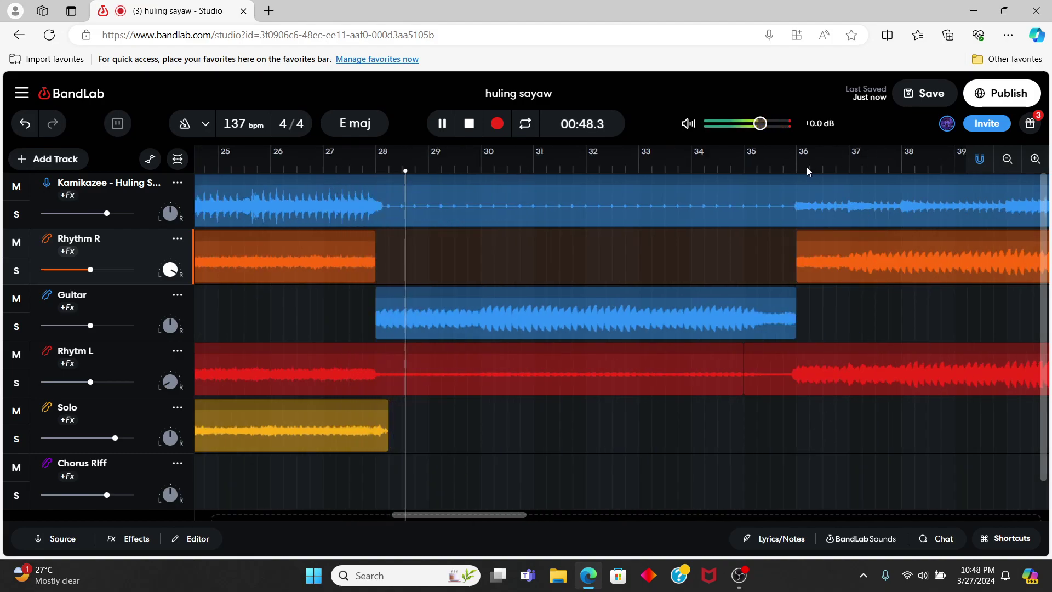
Step: Replay the mix from just after bar 17 through the transition into the guitar break at bar 28
scroll(390, 228, "left", 5)
left_click(256, 171)
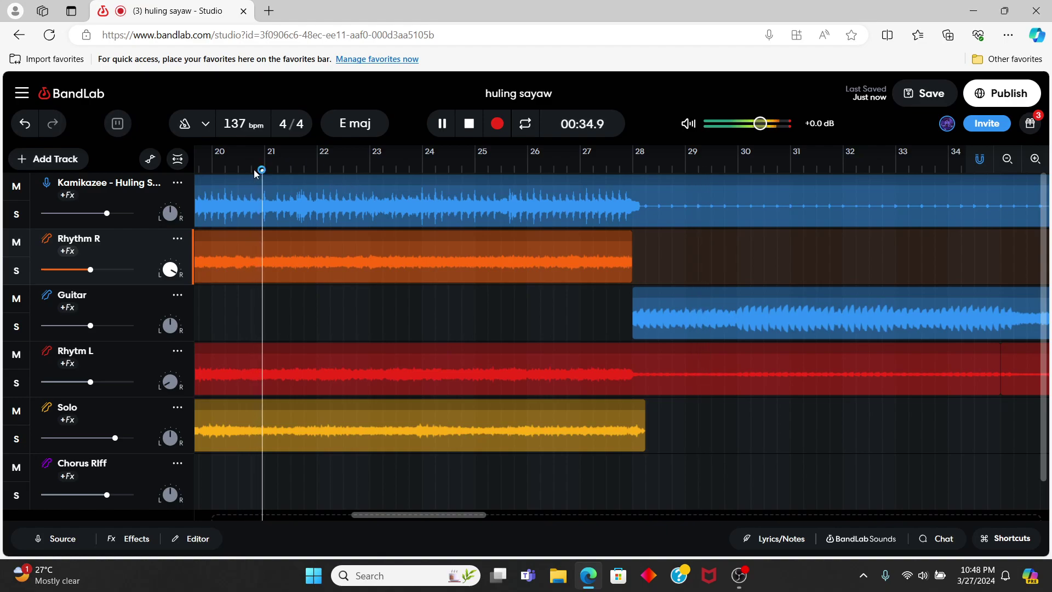
scroll(254, 171, "left", 3)
left_click(255, 171)
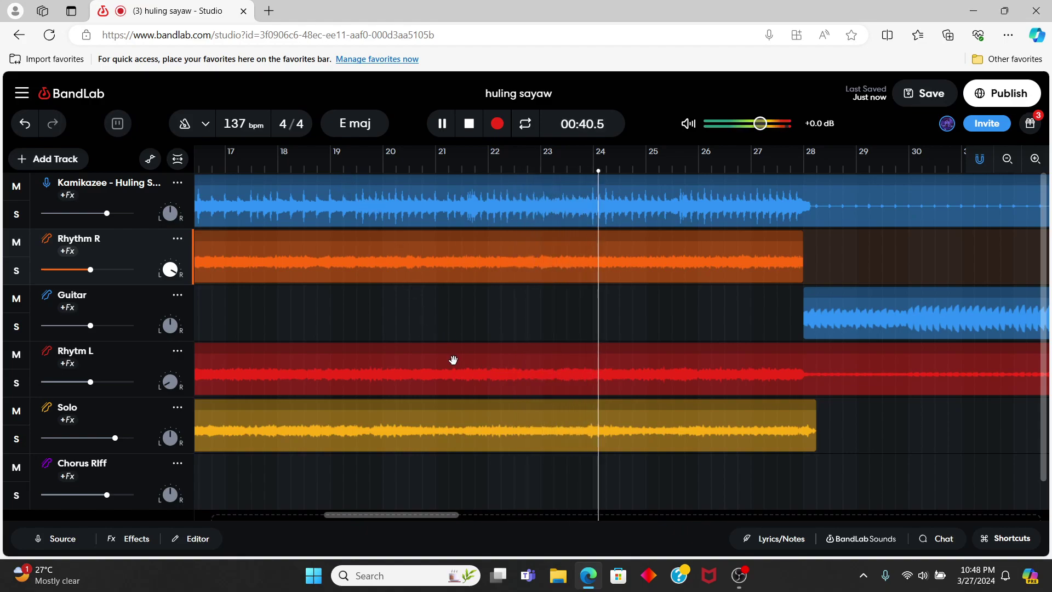
scroll(909, 442, "right", 5)
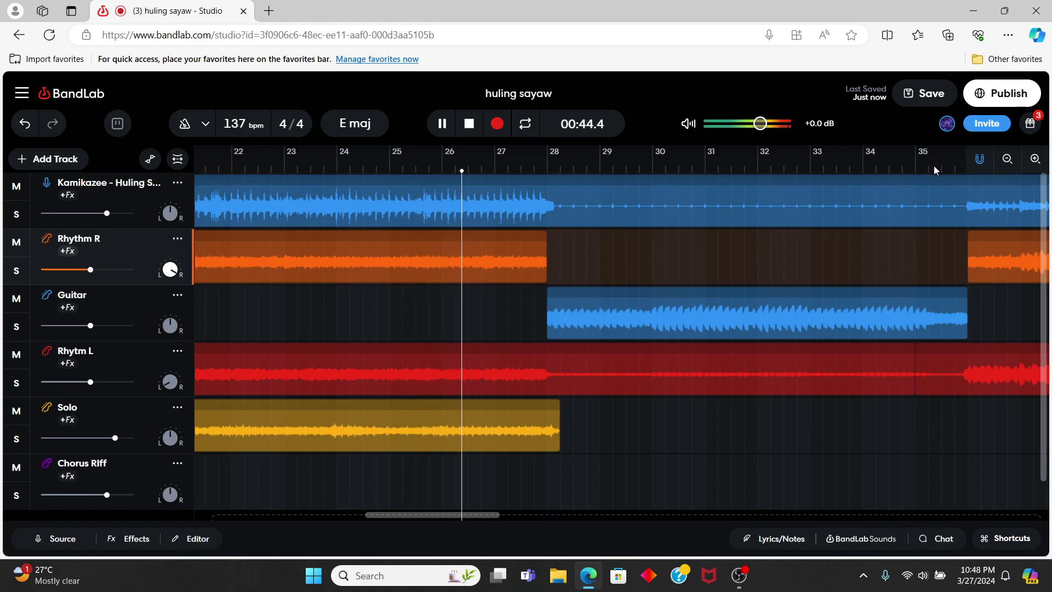
scroll(934, 166, "right", 2)
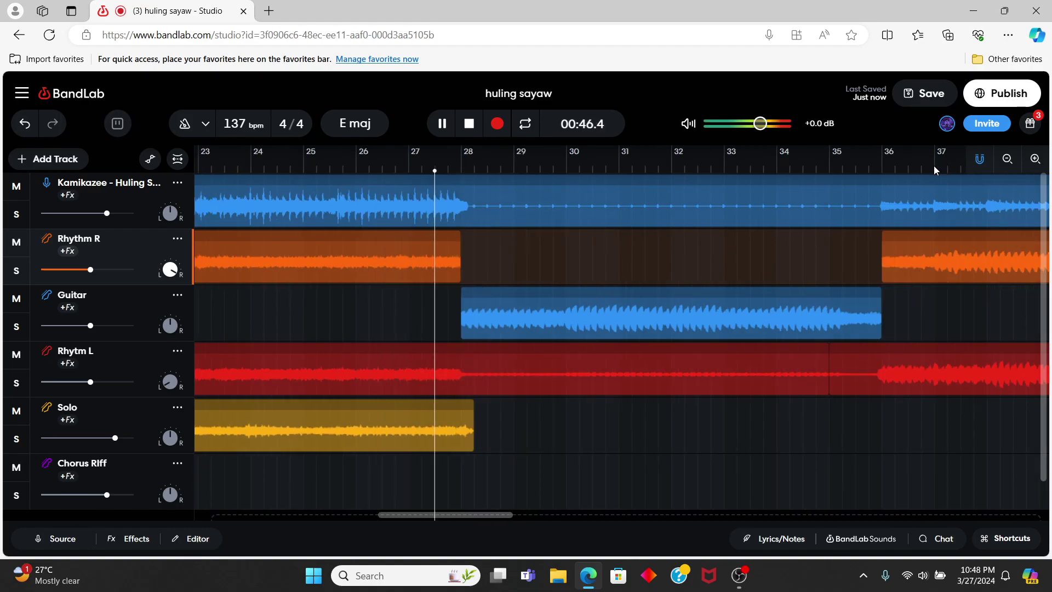
scroll(934, 166, "down", 1)
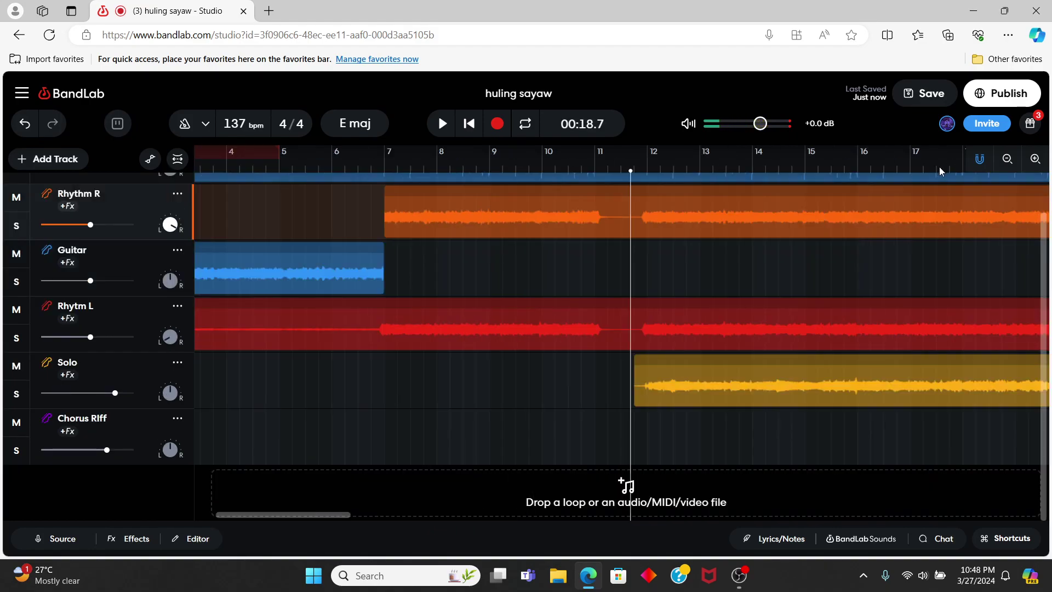
Step: Play the mix from just before the Chorus RIff region near bar 52 through the short break at bar 60 and beyond
scroll(826, 231, "right", 12)
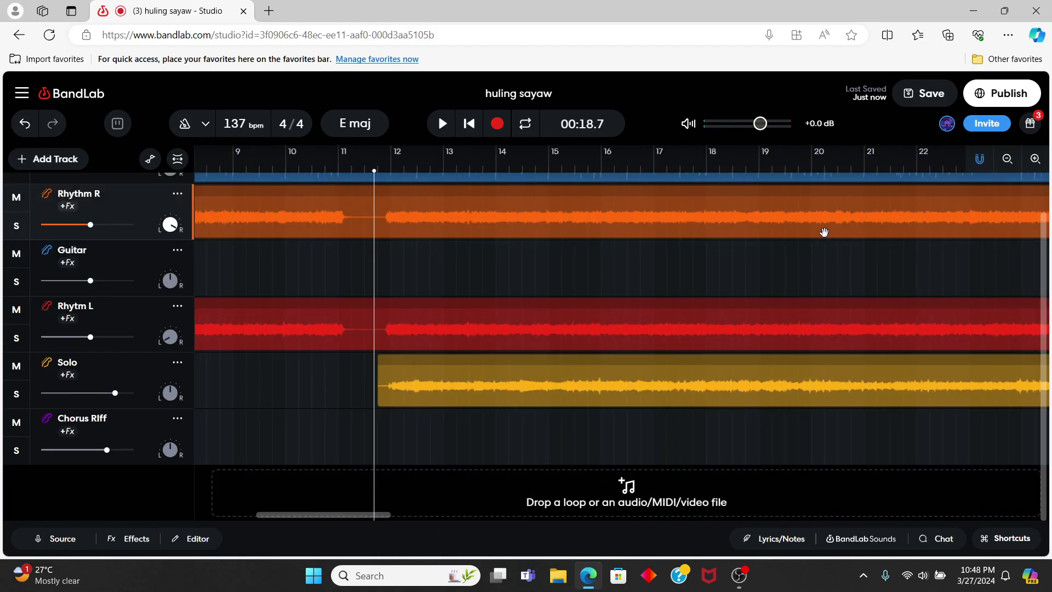
left_click(943, 166)
key("space")
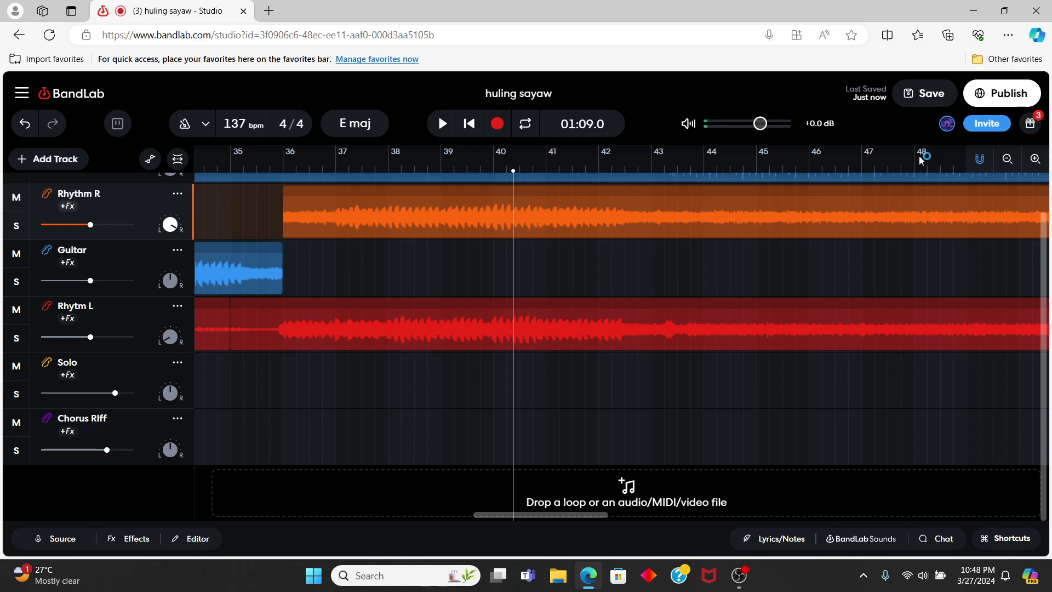
left_click(922, 159)
key("space")
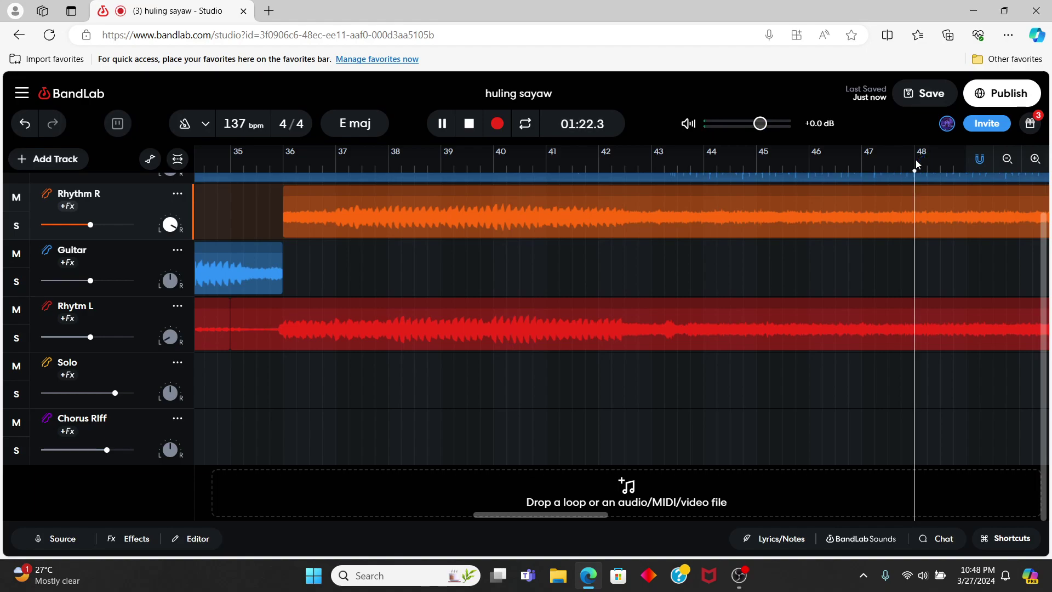
left_click(505, 171)
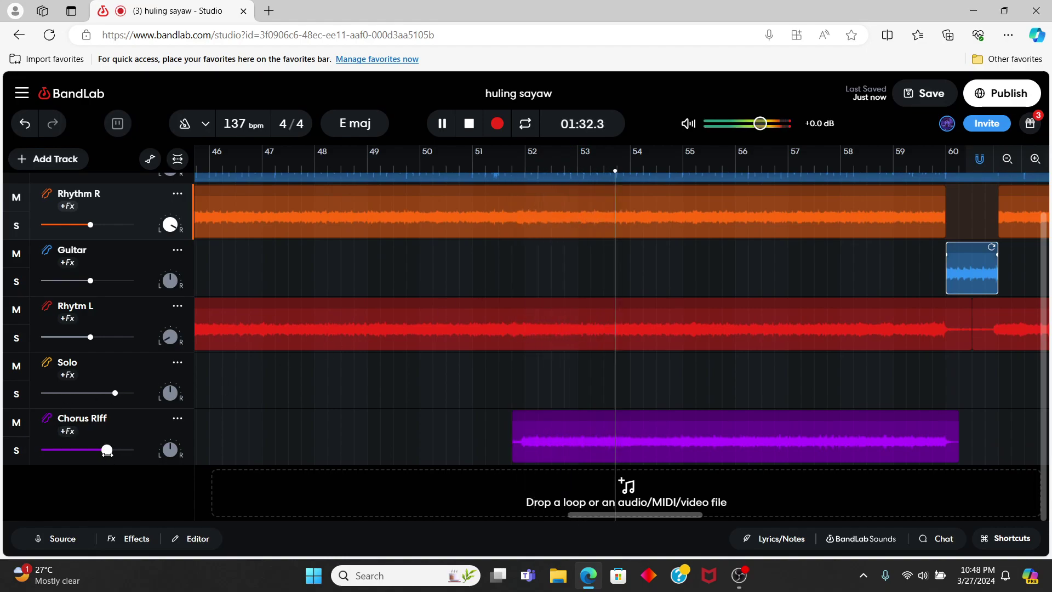
mouse_move(107, 452)
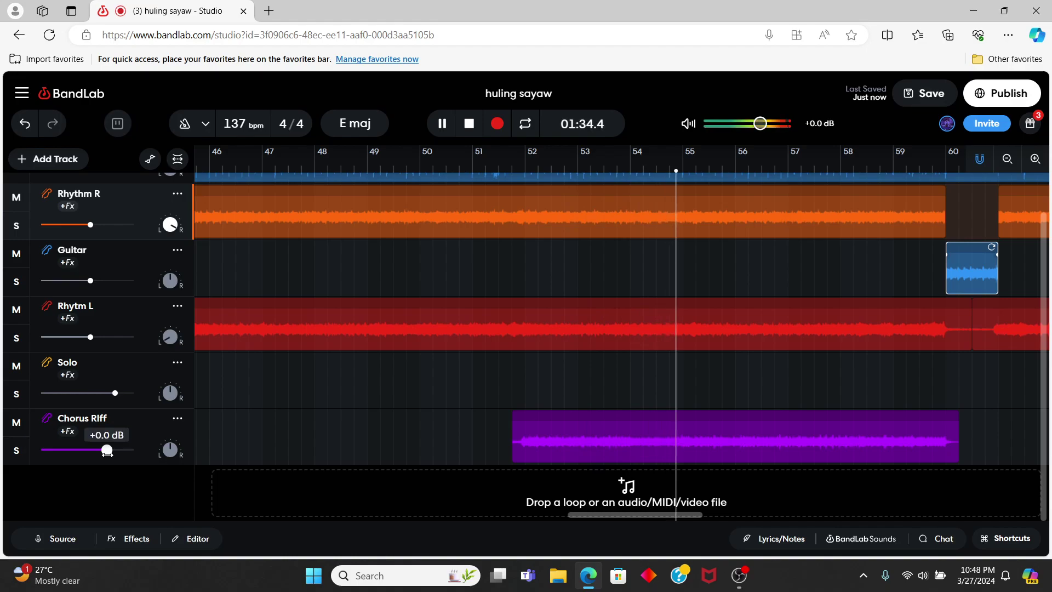
scroll(739, 331, "right", 3)
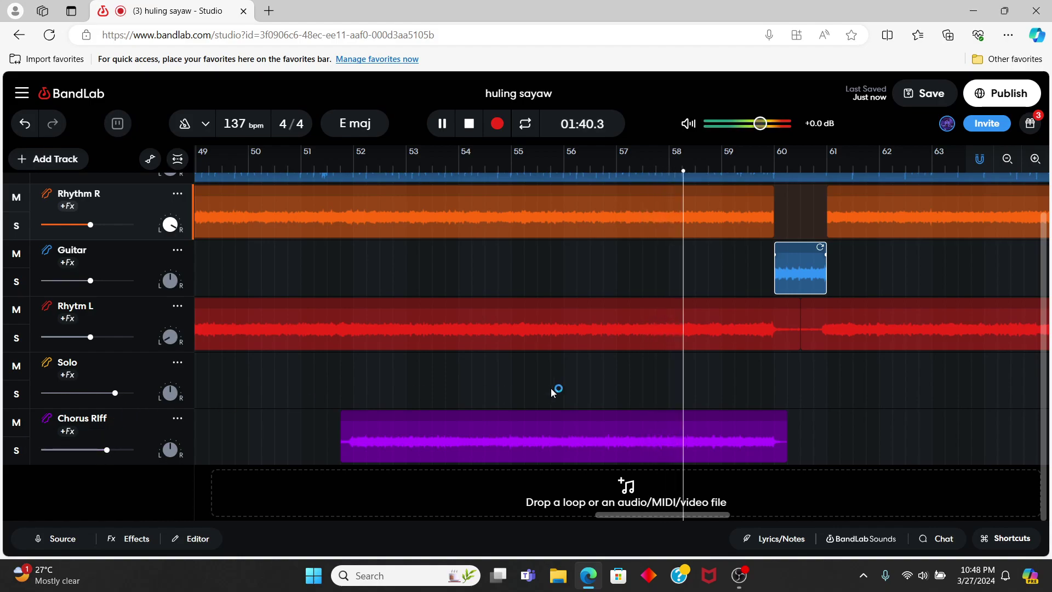
scroll(551, 388, "right", 5)
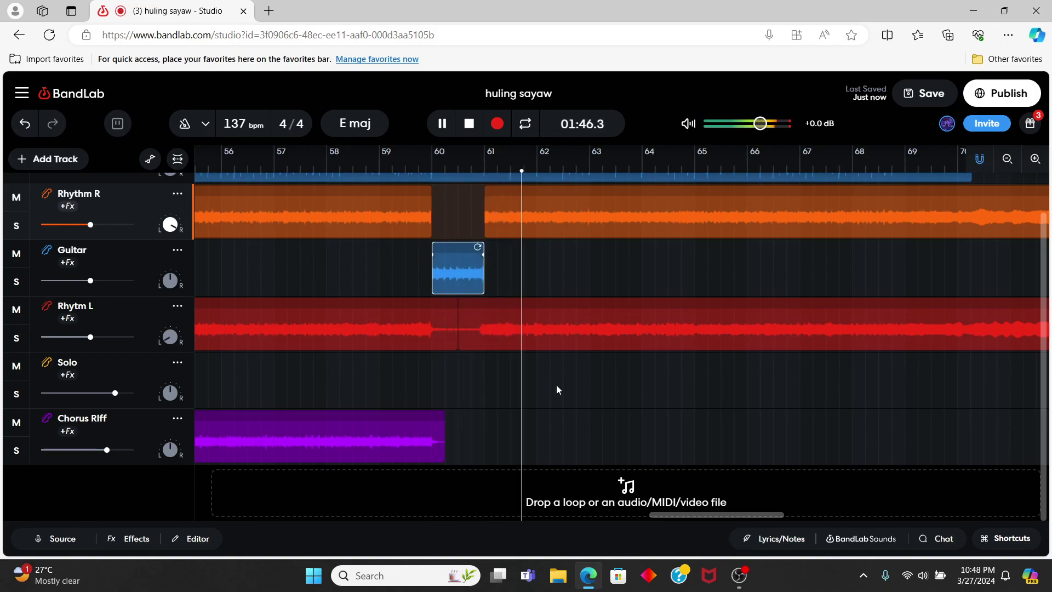
Step: Save the project, stop playback and return to the start of the song
left_click(925, 93)
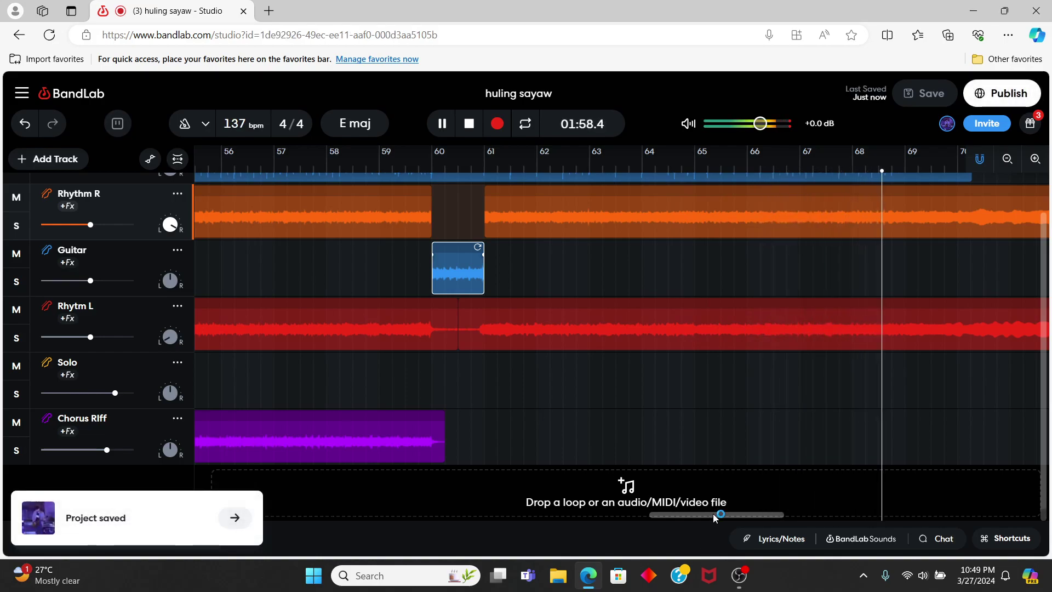
key("space")
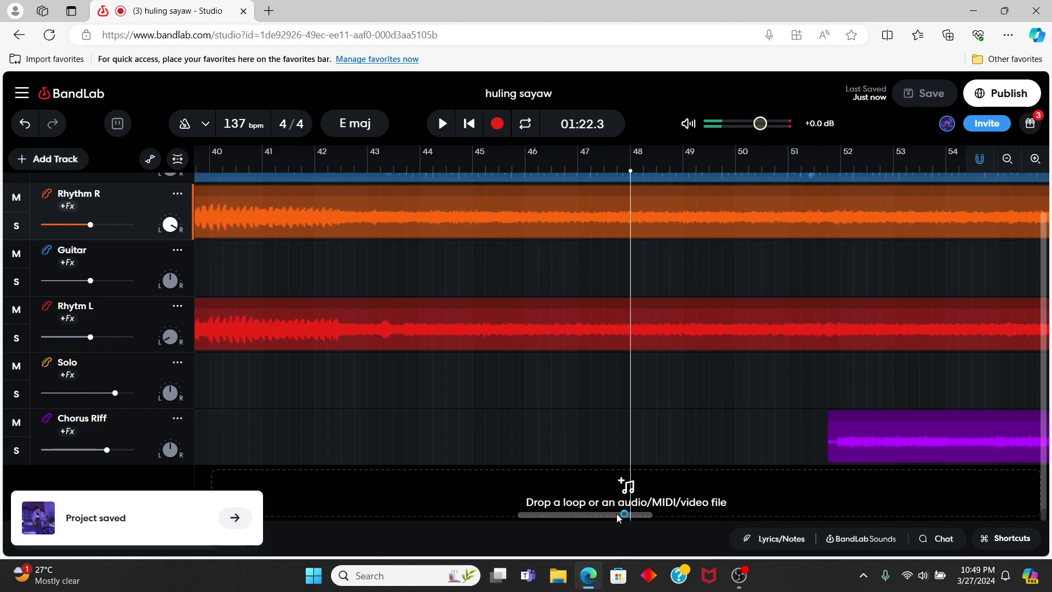
left_click_drag(655, 516, 227, 547)
left_click_drag(239, 172, 187, 177)
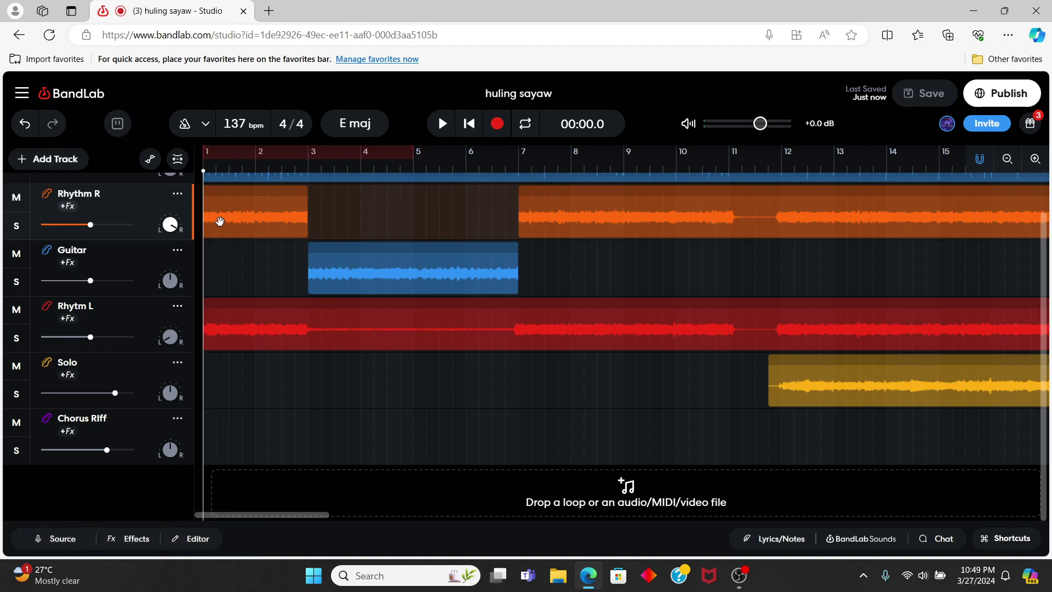
Step: Rename the Guitar track to Rhythm C and play the mix from the start into the break after bar 28
scroll(300, 346, "up", 1)
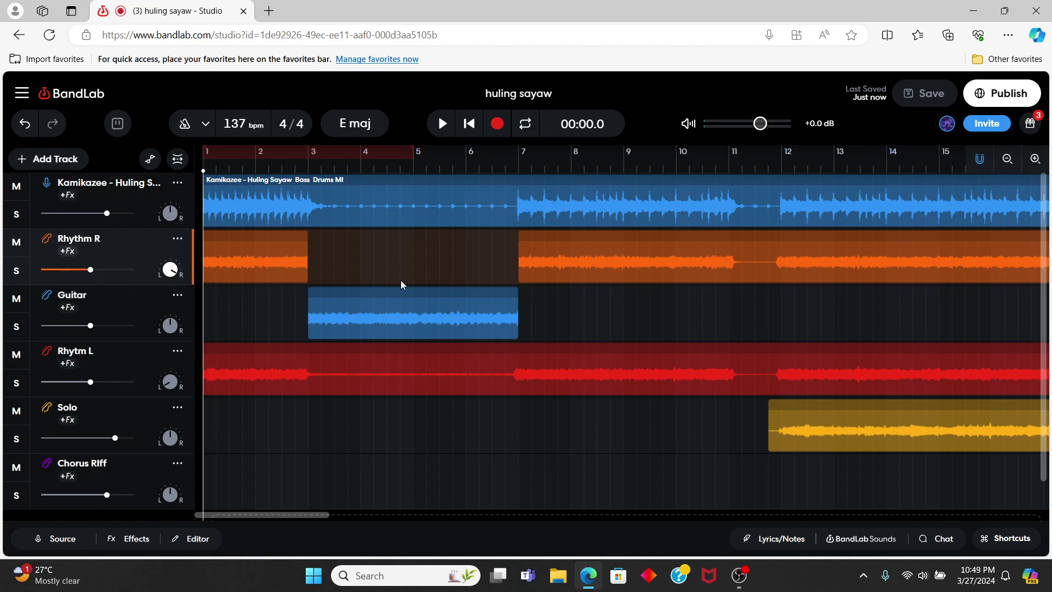
scroll(258, 399, "down", 1)
scroll(253, 402, "up", 1)
double_click(70, 295)
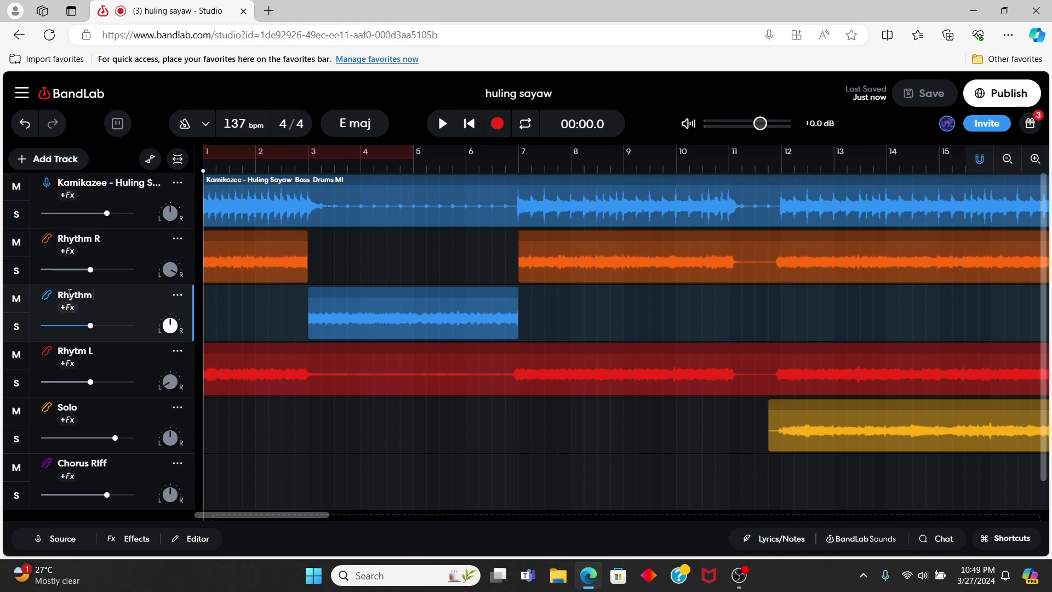
key("space")
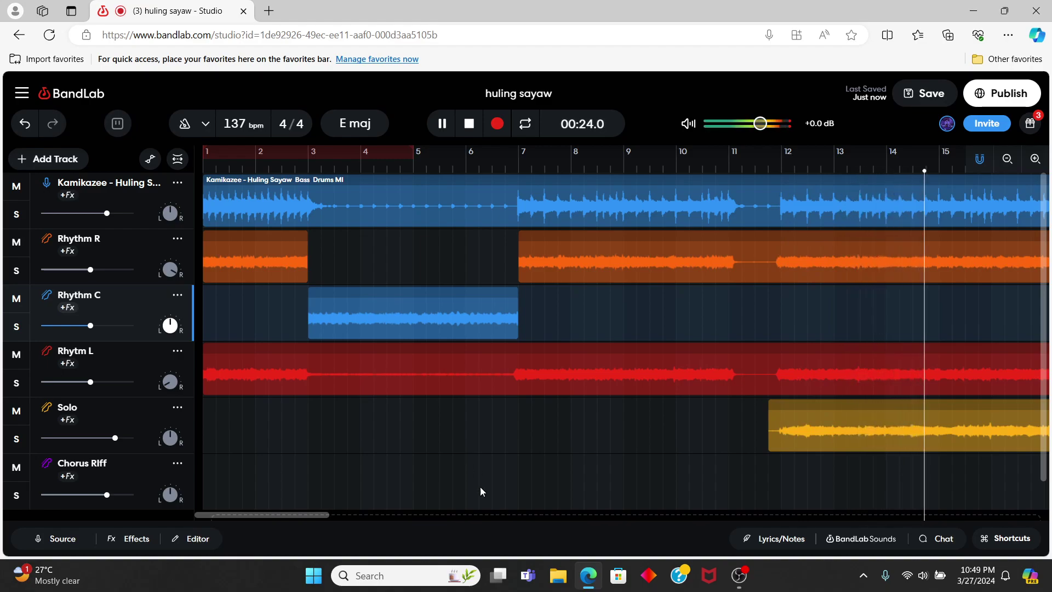
left_click_drag(289, 513, 405, 512)
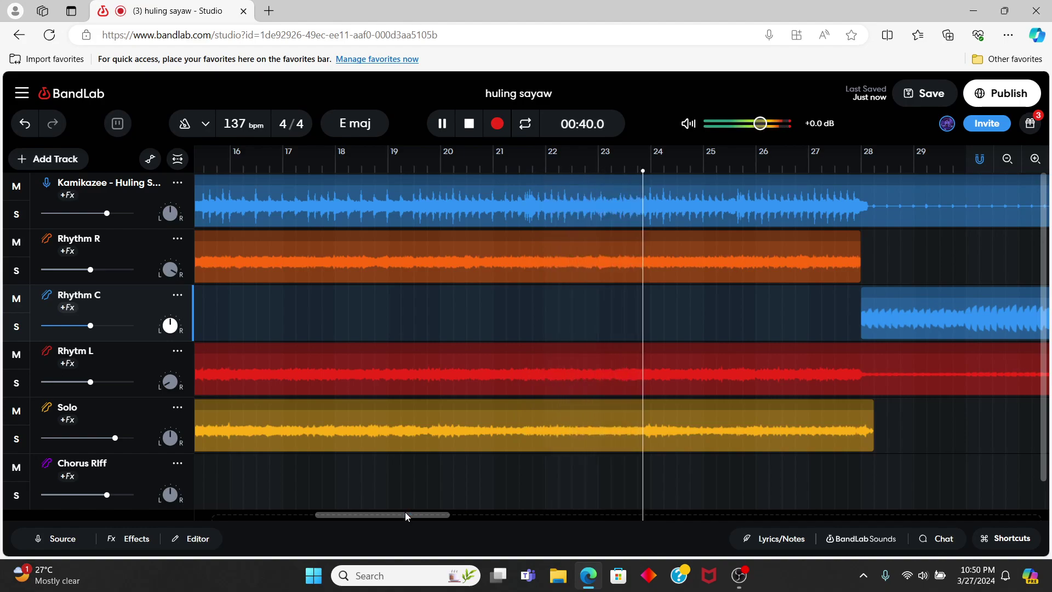
left_click_drag(405, 512, 475, 502)
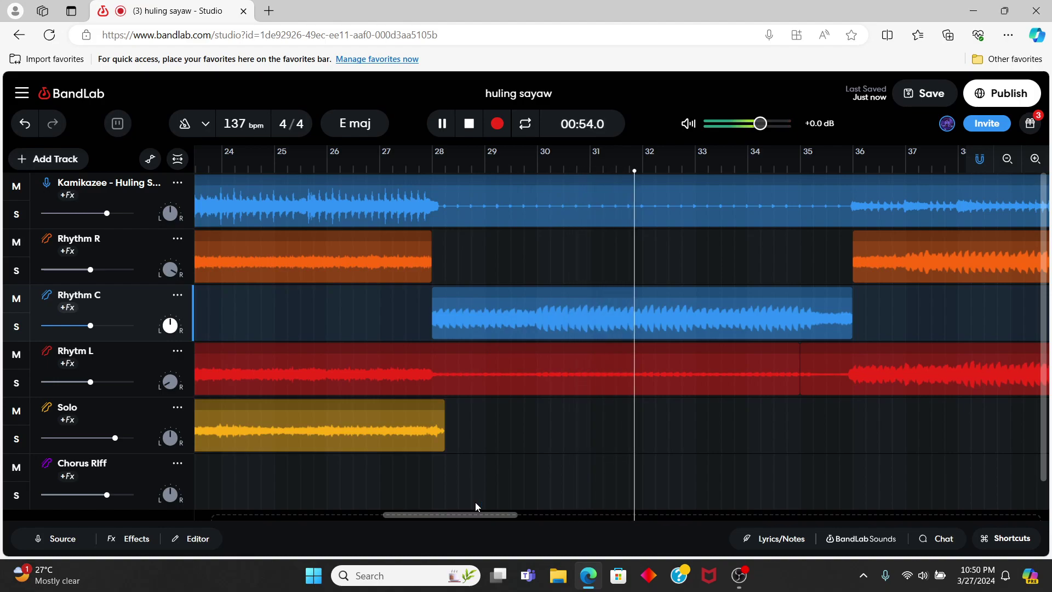
Step: Compare the break between bars 28 and 36 with the Rhytm L track muted and unmuted during playback
left_click(25, 384)
left_click(24, 382)
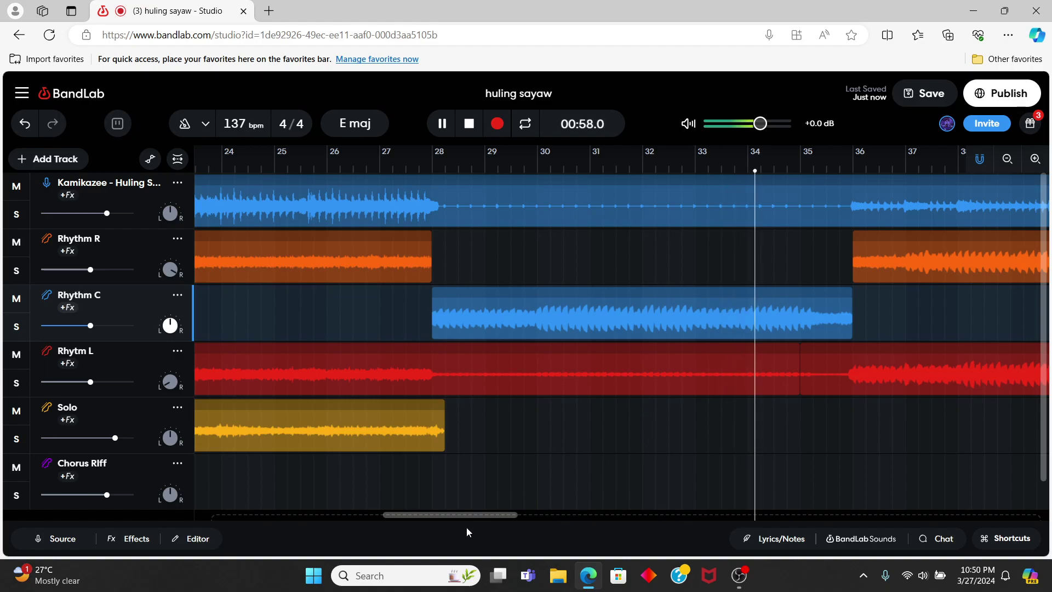
left_click(16, 354)
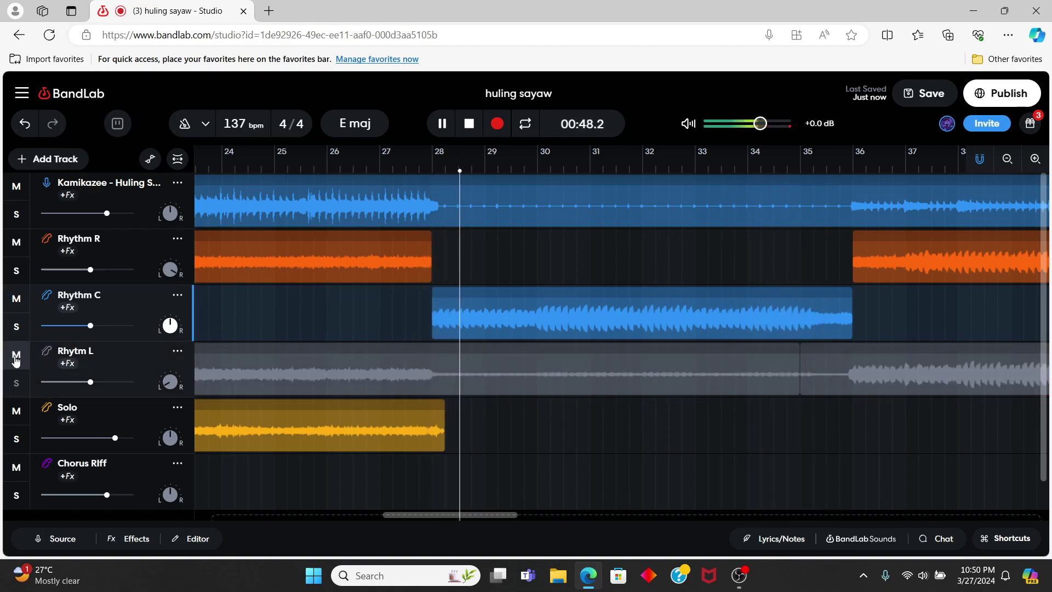
left_click(16, 355)
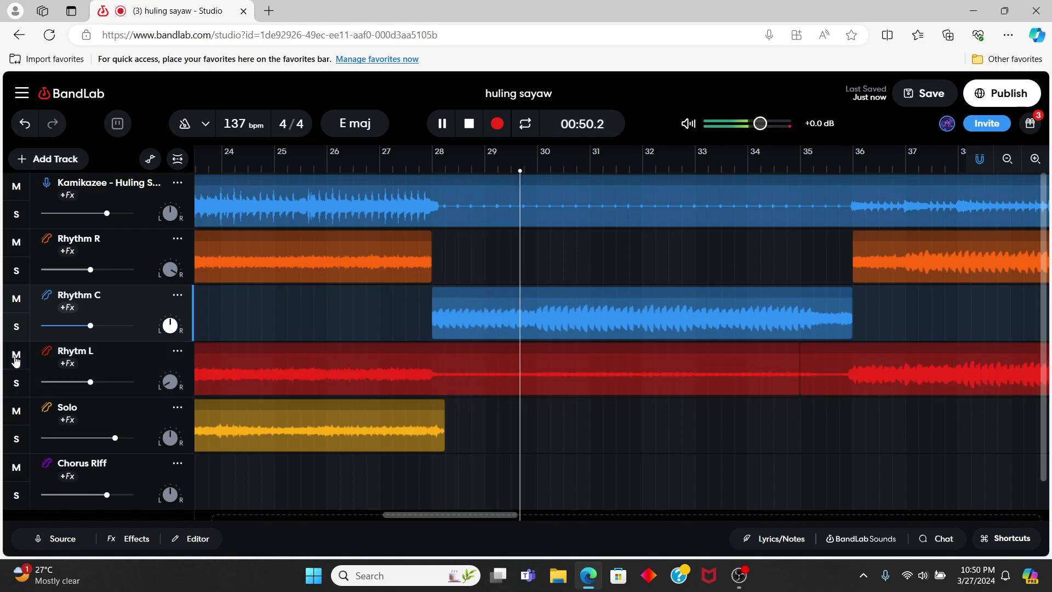
left_click(16, 356)
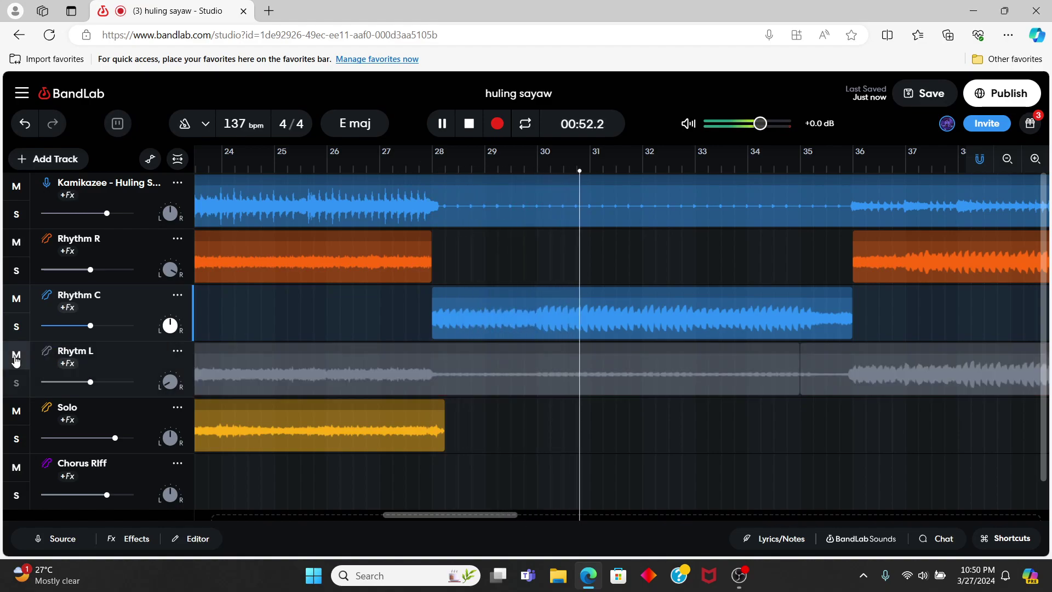
left_click(16, 357)
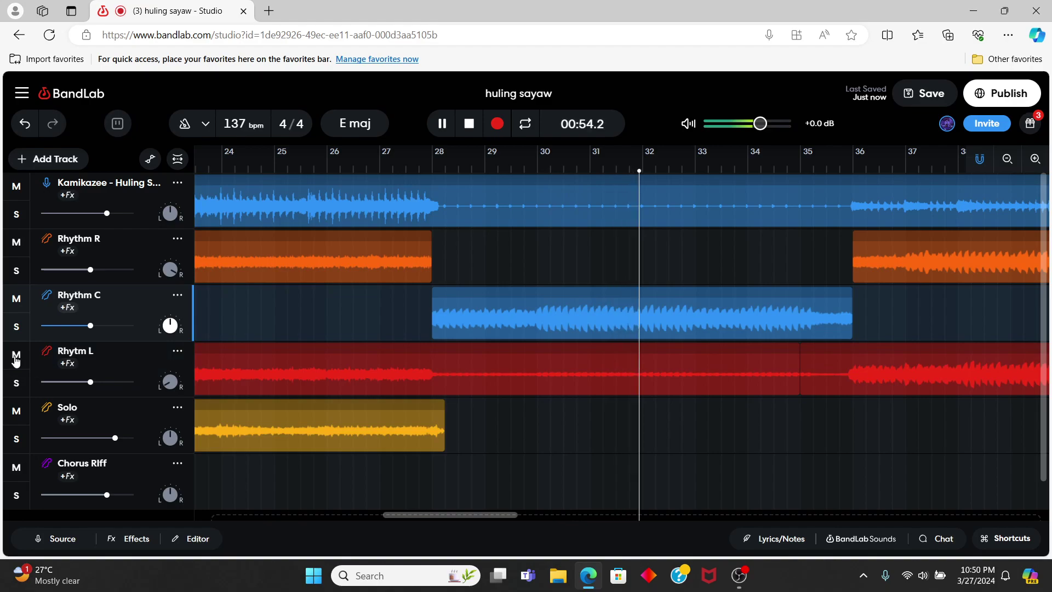
left_click(16, 356)
left_click(16, 357)
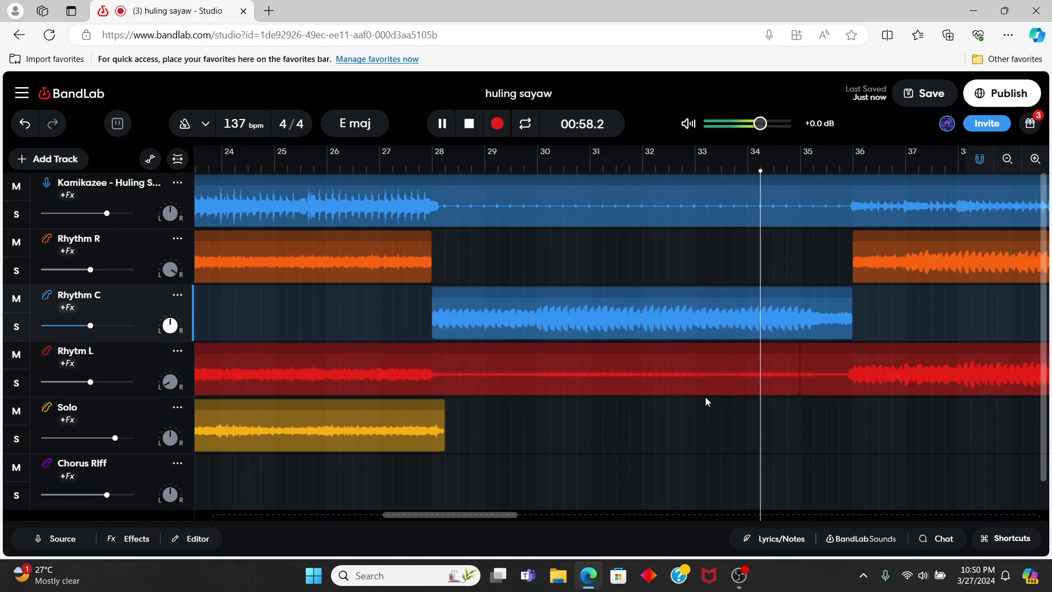
Step: Split the Rhytm L region at bar 3, where the first guitar break begins
key("Return")
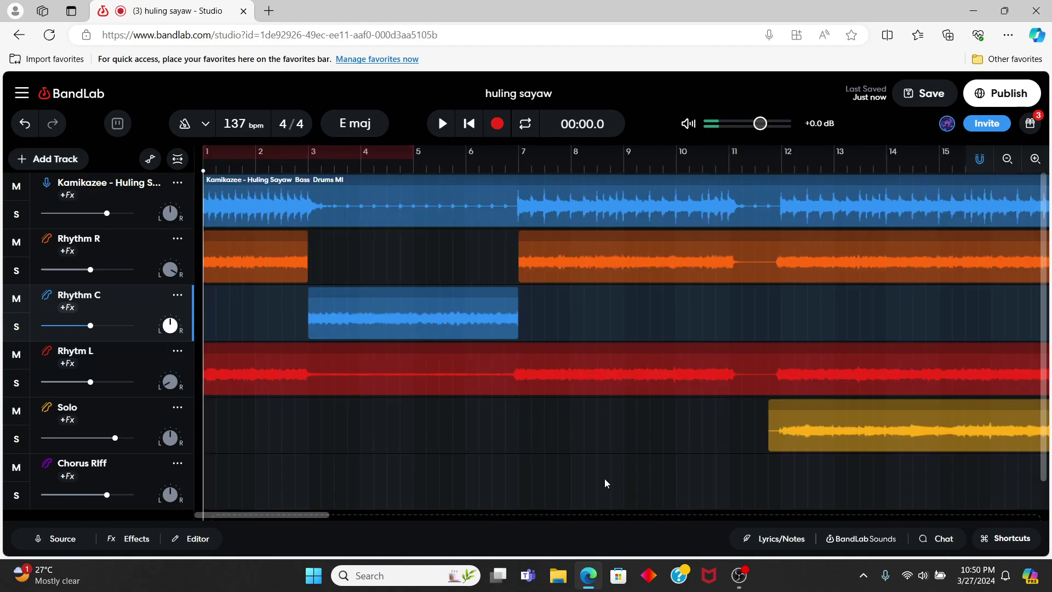
left_click(291, 165)
key("space")
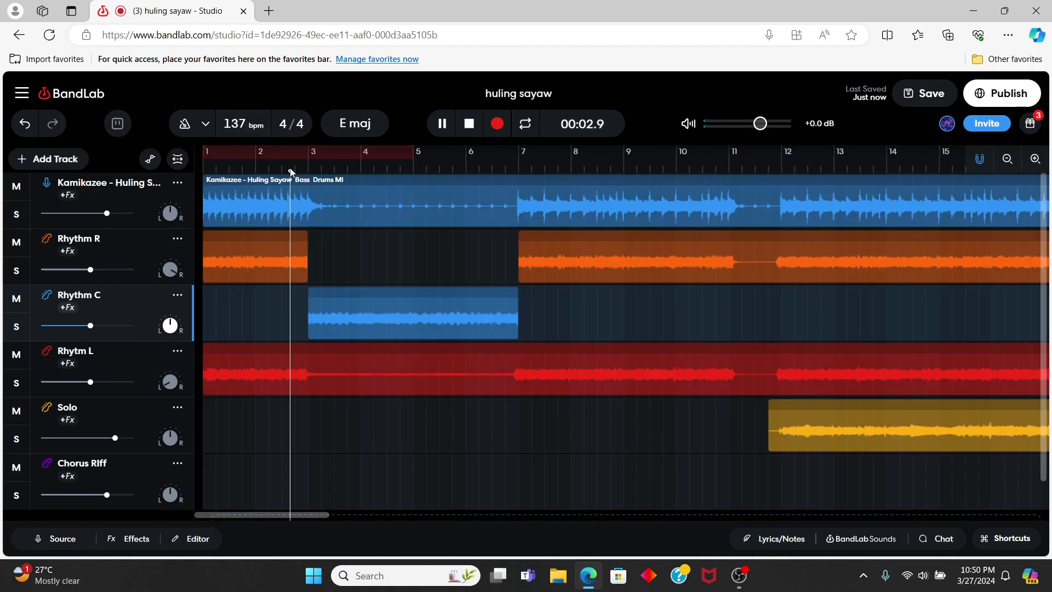
key("space")
left_click(315, 174)
key("space")
key("space")
left_click(376, 366)
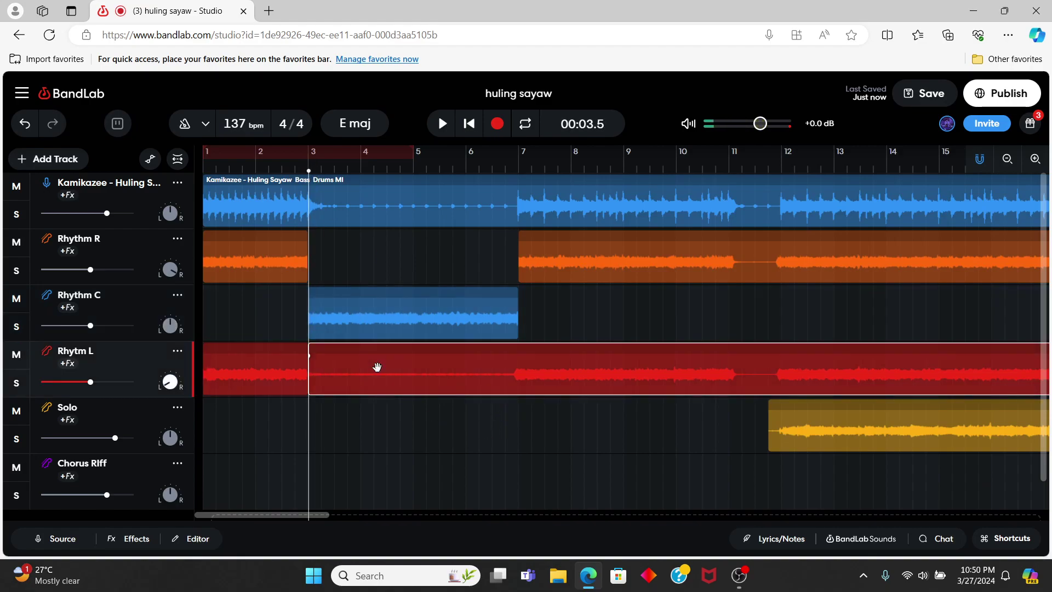
Step: Split Rhytm L just before bar 7 and delete its near-silent section from bar 3 up to that split
left_click(520, 170)
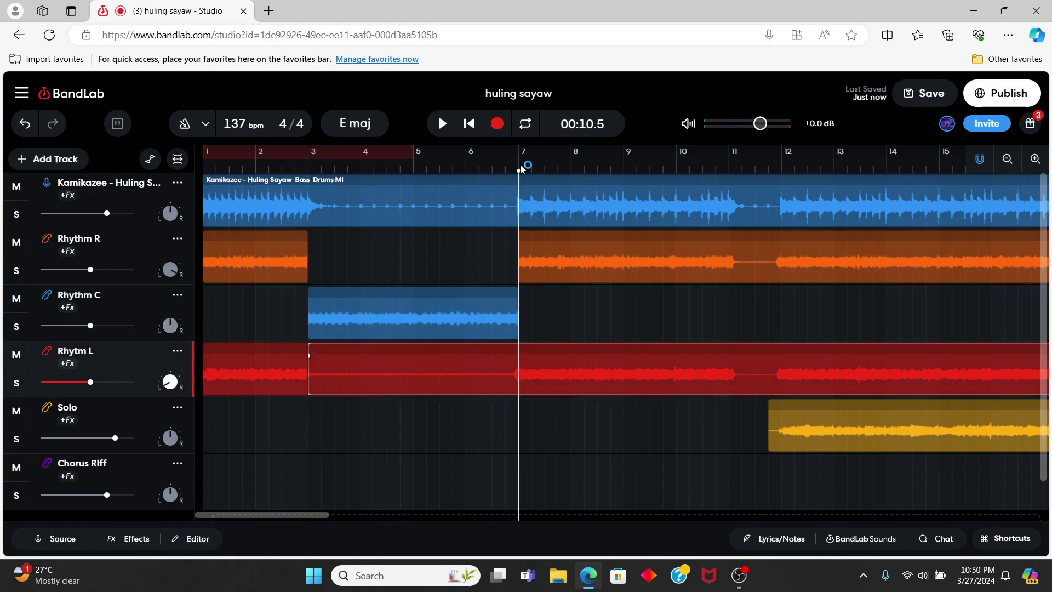
left_click(508, 171)
key("space")
key("space")
key("space")
key("space")
key("ctrl+e")
left_click(430, 376)
key("Delete")
Step: Play the mix from just after bar 6 across the point where Rhytm L re-enters before bar 7
left_click(476, 165)
key("space")
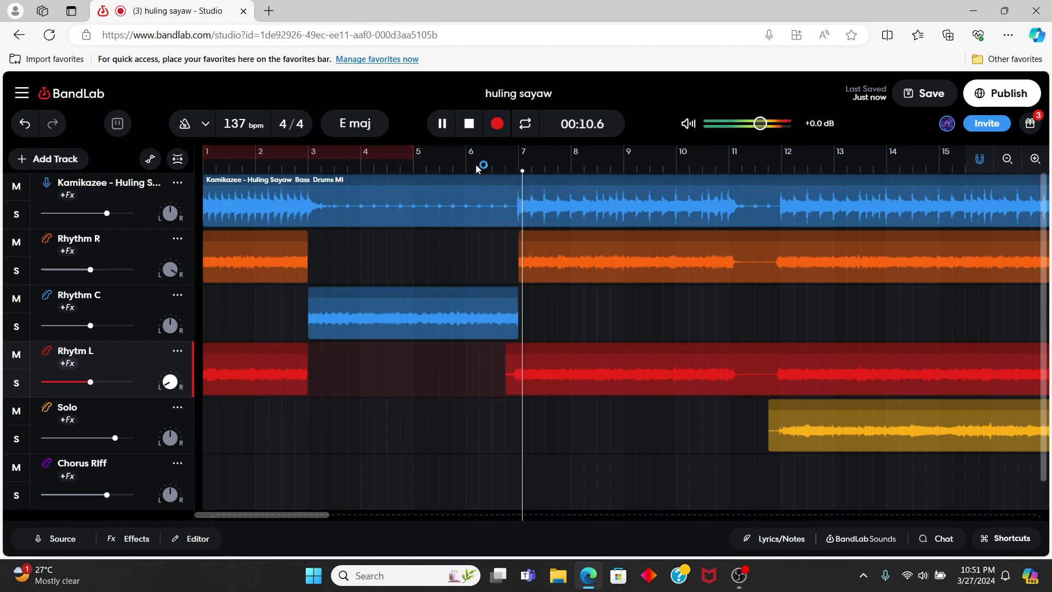
key("space")
scroll(606, 478, "right", 5)
key("space")
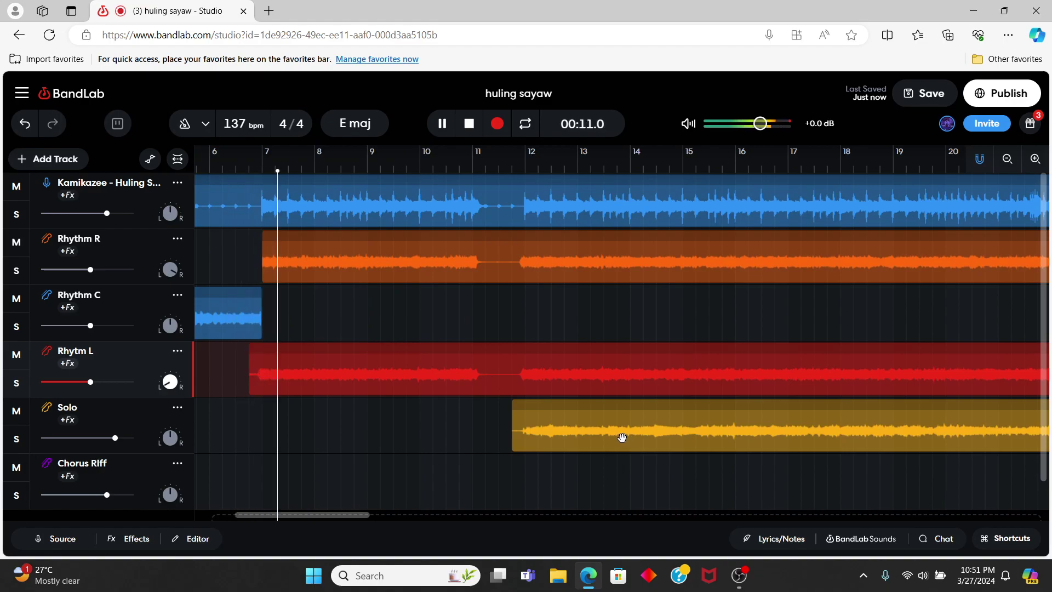
Step: Play the mix from just before bar 12 and again from just before bar 28, then stop at the second guitar break
left_click(512, 162)
scroll(727, 316, "right", 2)
scroll(791, 237, "right", 2)
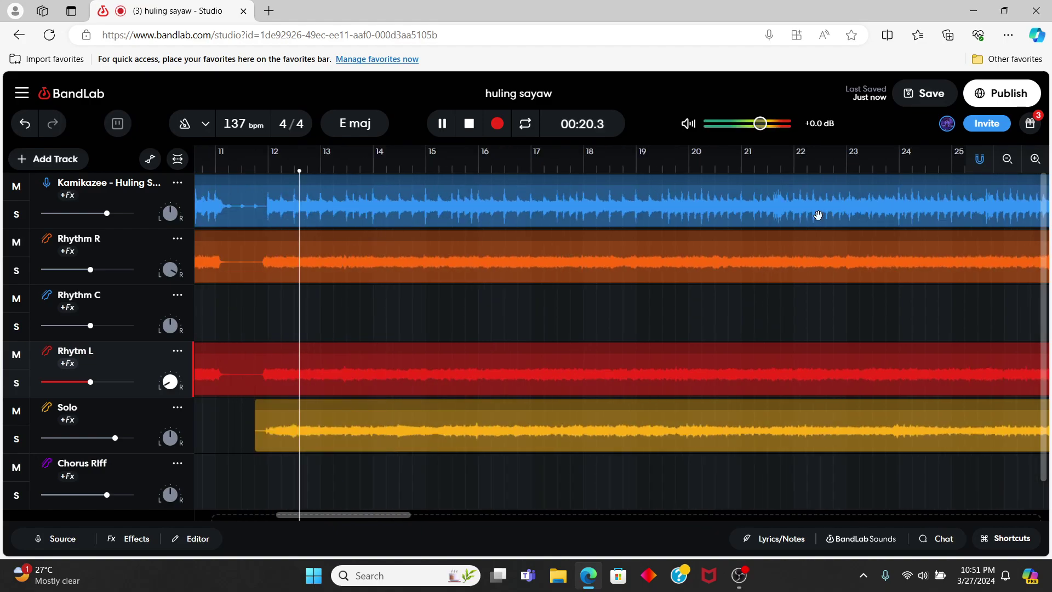
left_click(850, 170)
scroll(845, 175, "right", 3)
left_click(845, 172)
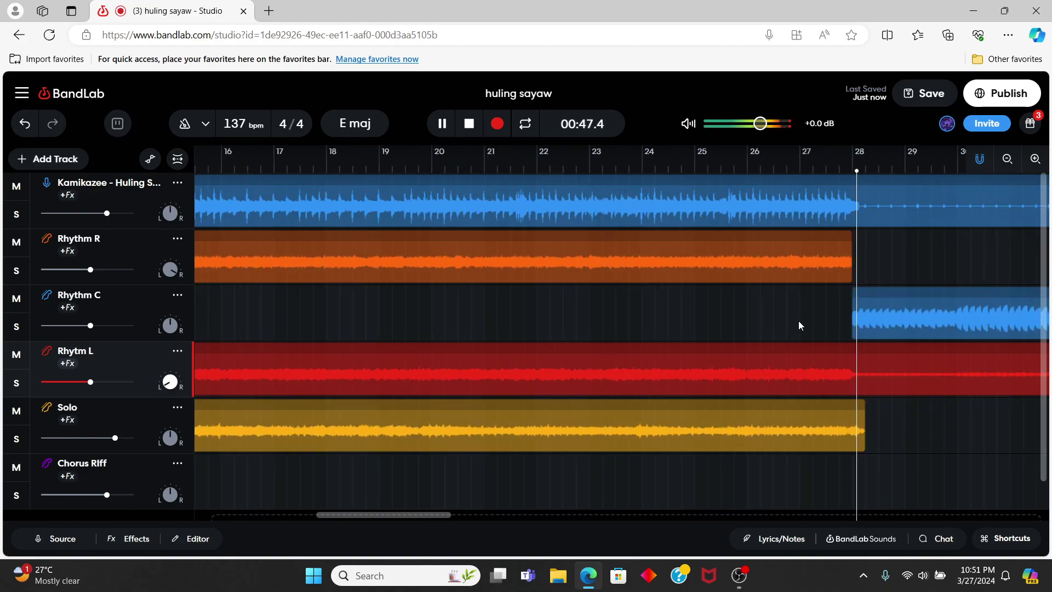
scroll(803, 329, "right", 3)
key("space")
scroll(665, 258, "right", 6)
scroll(667, 281, "right", 5)
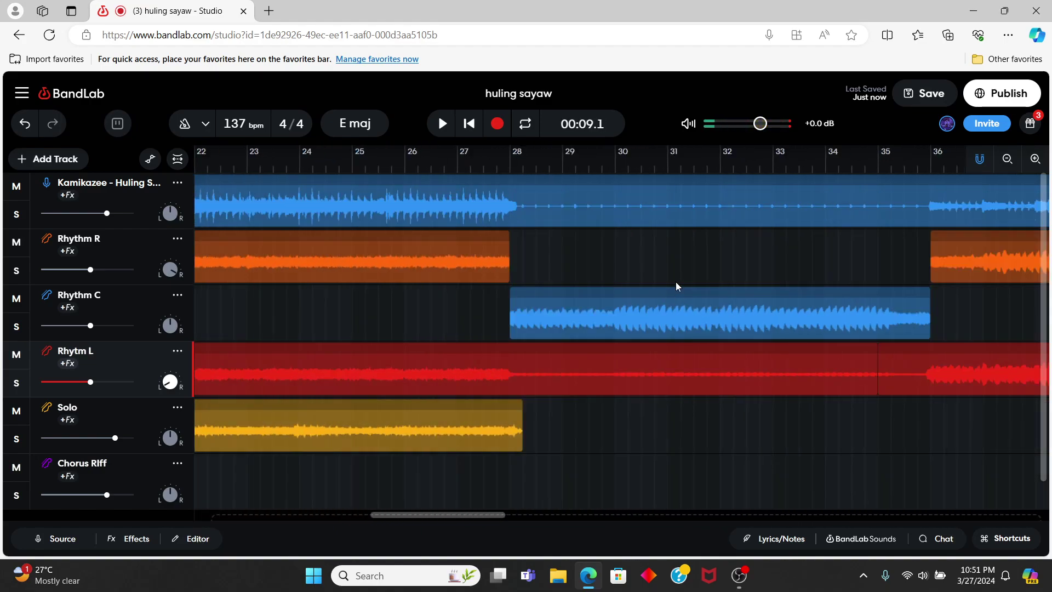
Step: Split Rhytm L at bar 28 and delete its near-silent section from there to the existing split just before bar 35
left_click_drag(534, 171, 509, 171)
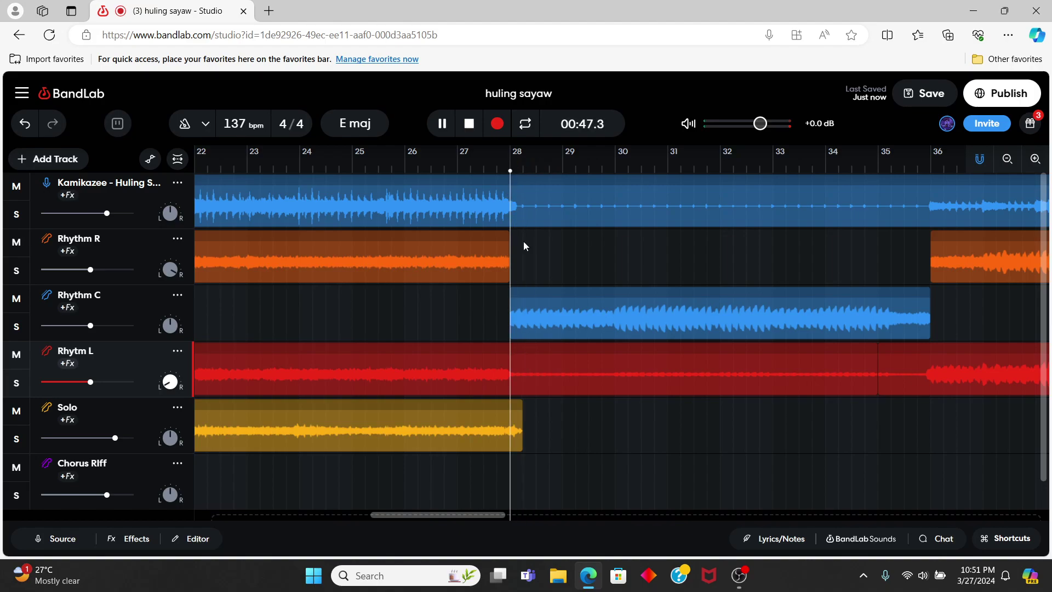
left_click(582, 380)
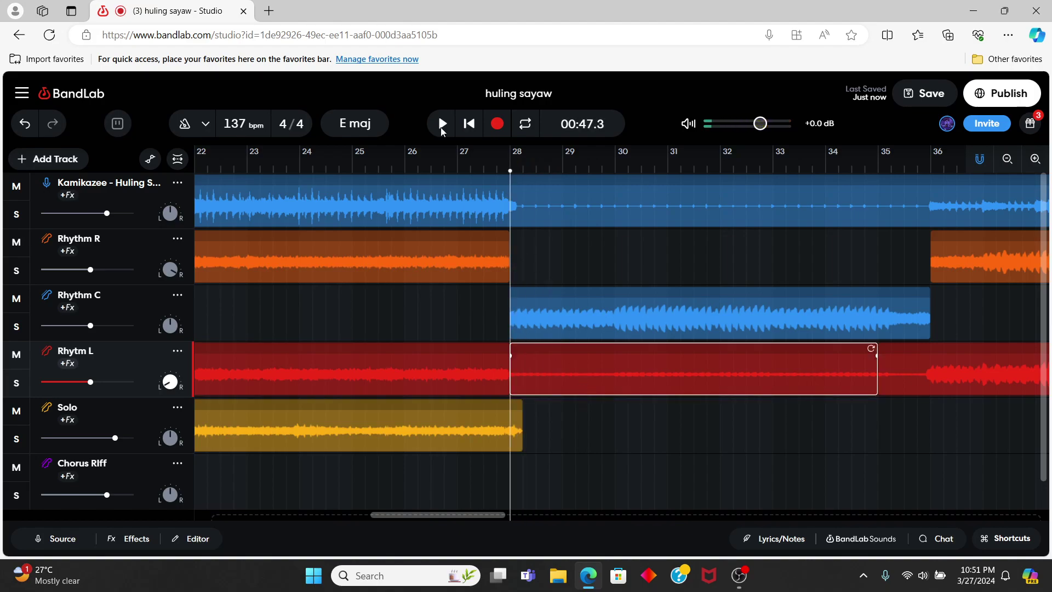
key("space")
key("space")
left_click(471, 159)
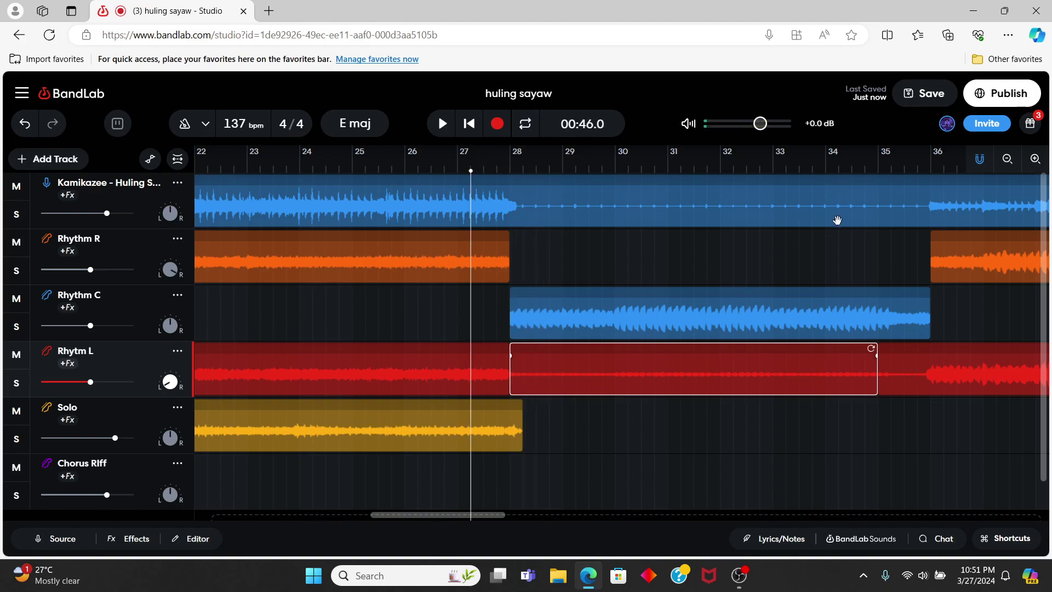
key("Delete")
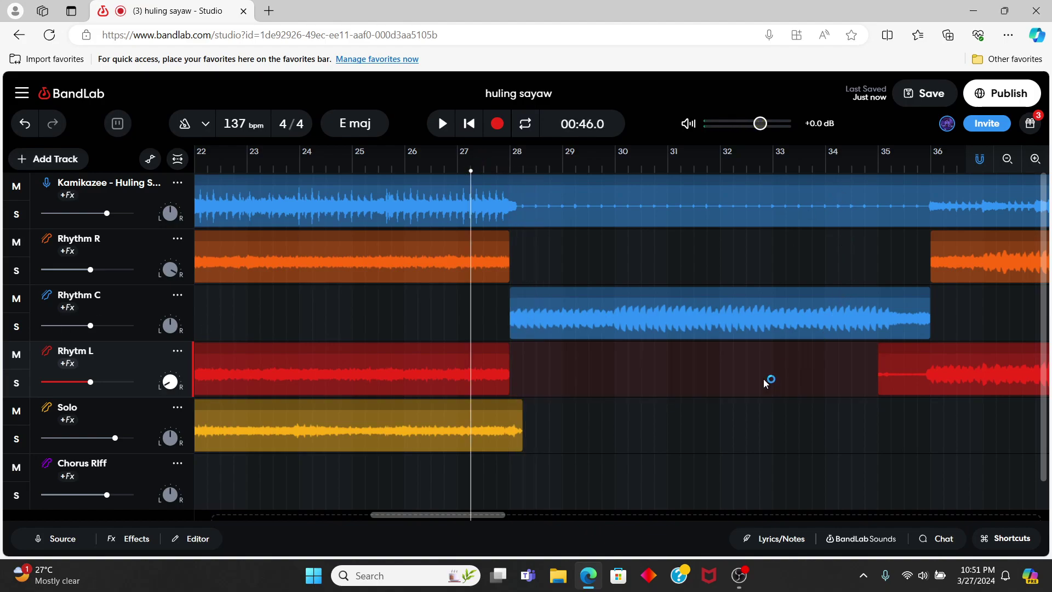
Step: Play across the Rhytm L cut at bar 28 from just after bar 27, briefly soloing the track and replaying the passage
key("space")
left_click(14, 385)
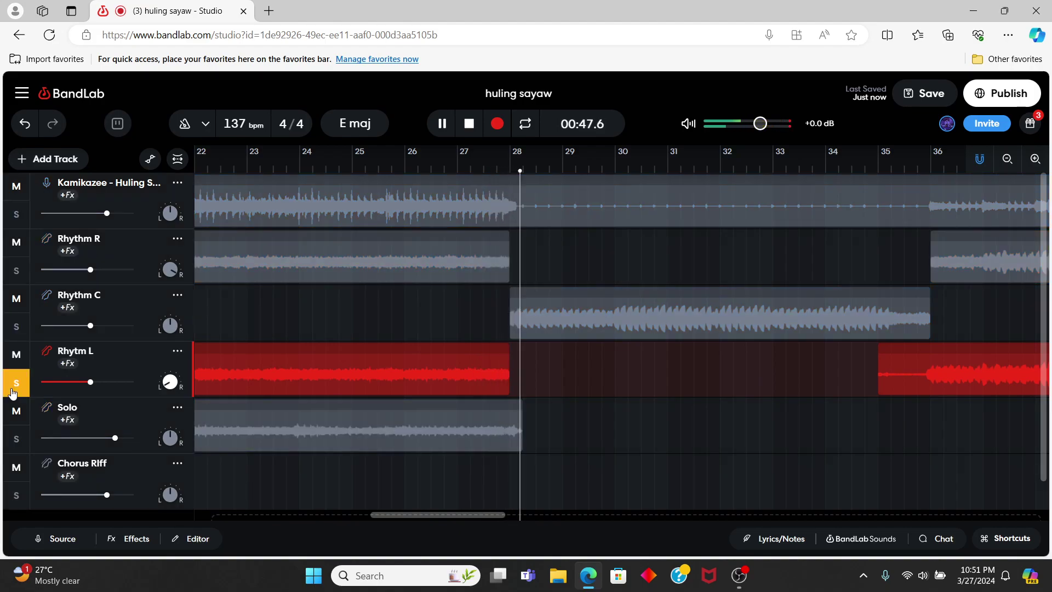
left_click(14, 391)
key("space")
key("space")
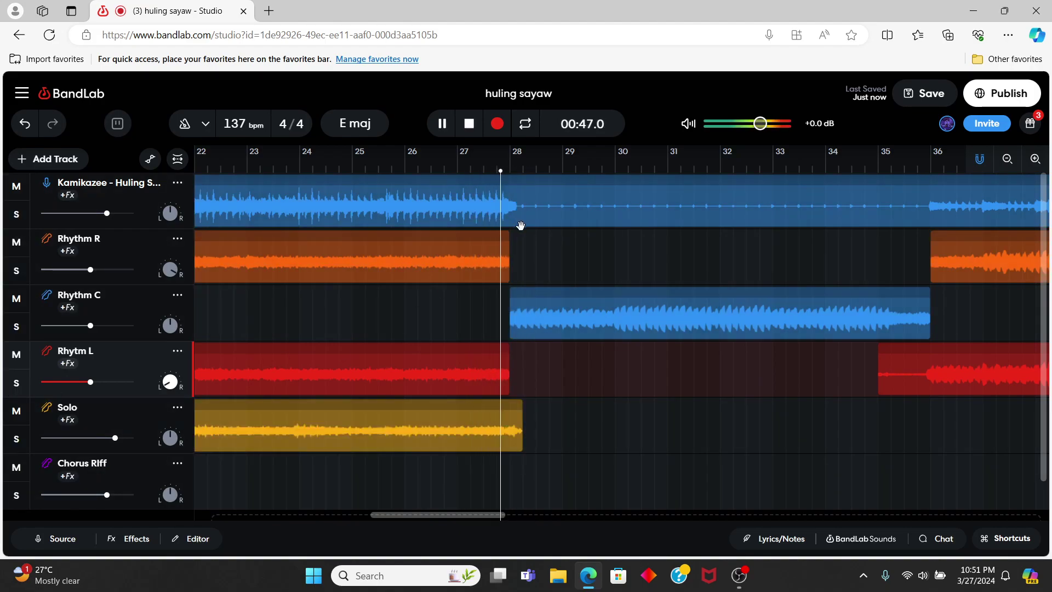
left_click(475, 165)
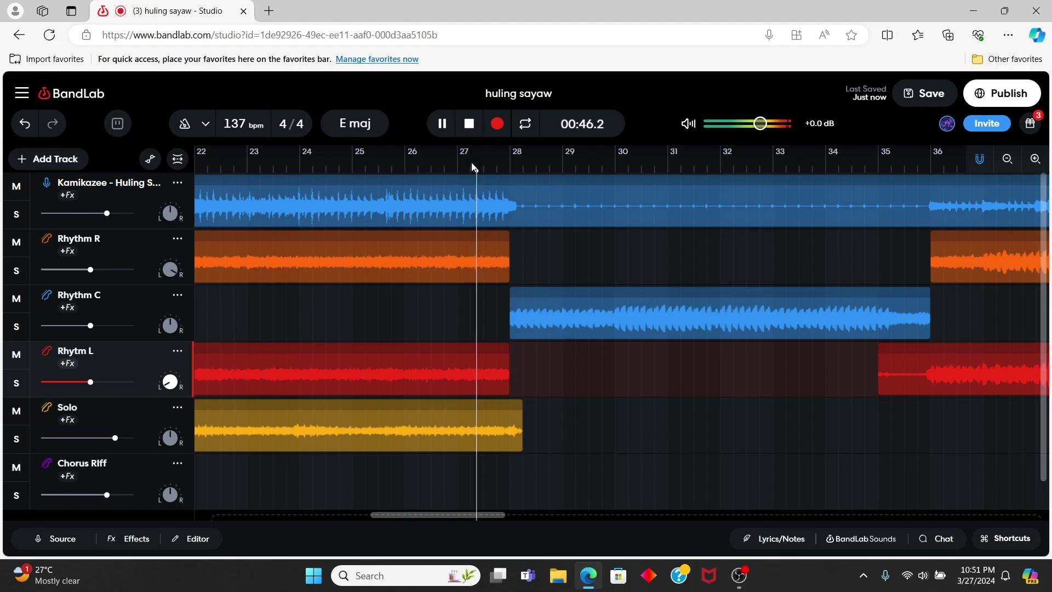
left_click(474, 164)
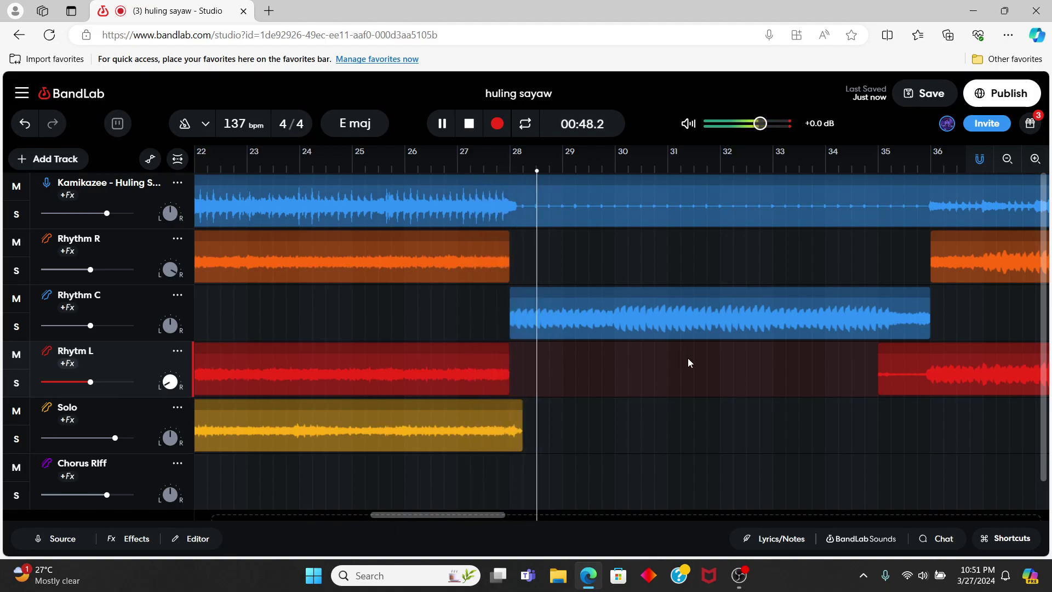
Step: Trim the start of Rhytm L's re-entry to just before bar 36 and extend the preceding region's end just past bar 28
scroll(789, 357, "right", 3)
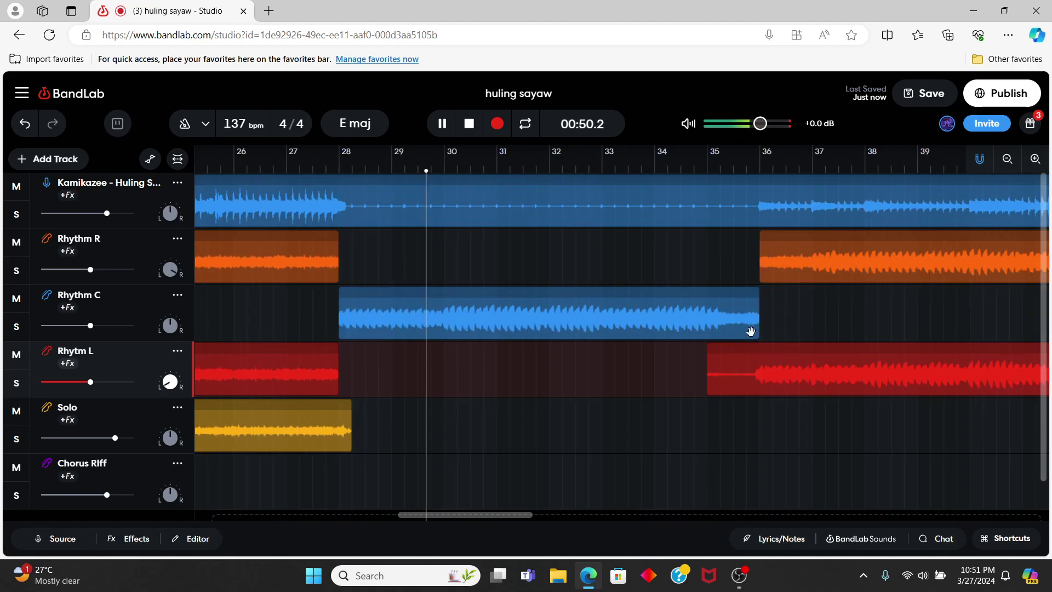
left_click_drag(707, 384, 750, 405)
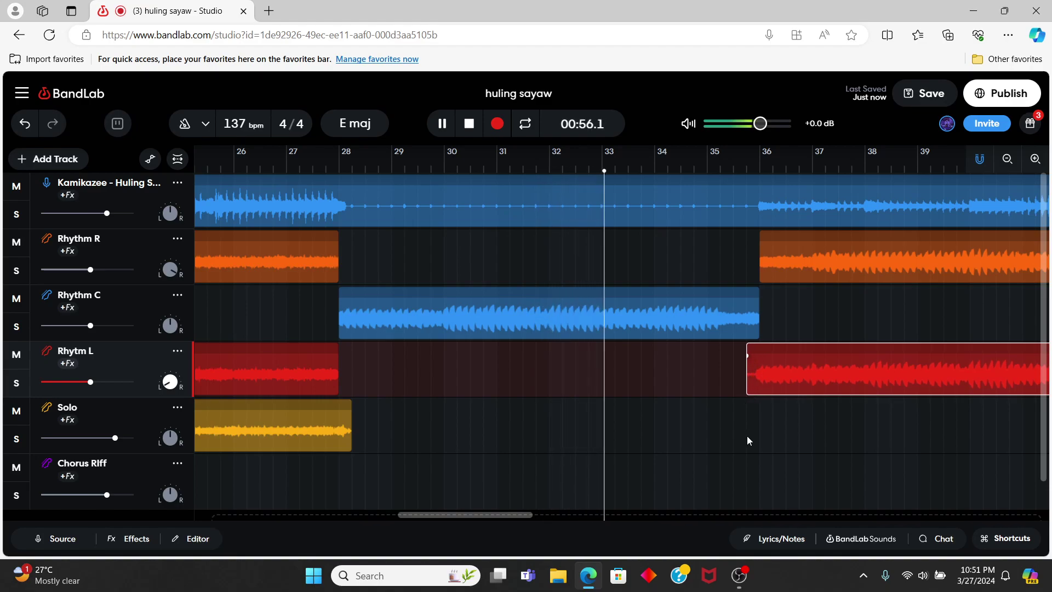
scroll(748, 440, "right", 2)
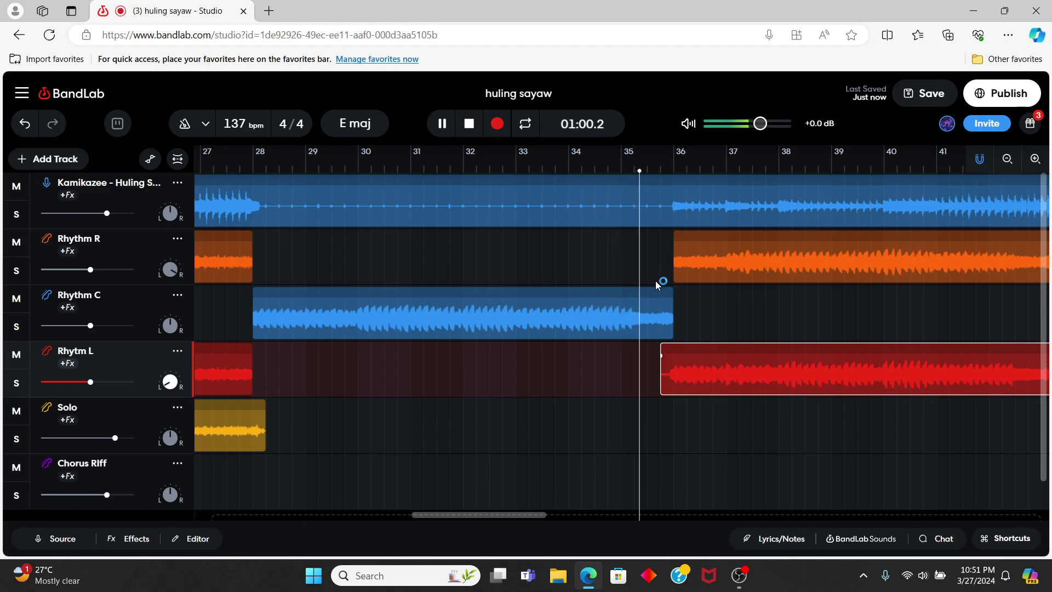
left_click_drag(252, 386, 262, 387)
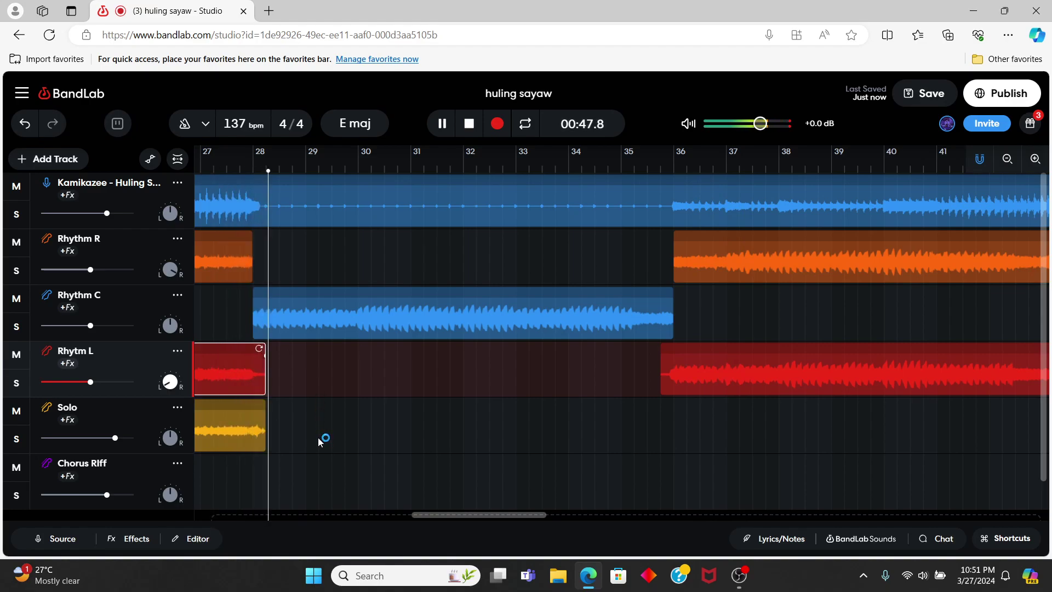
left_click(546, 379)
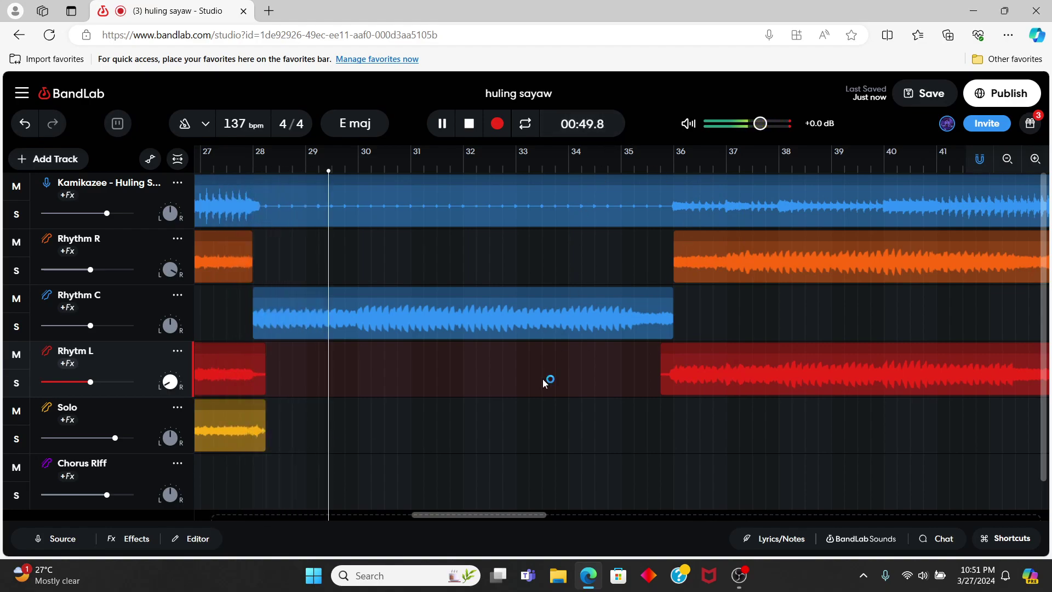
Step: Stop playback and extend the end of Rhytm L's opening region to just past bar 3
left_click(660, 168)
key("space")
scroll(611, 418, "left", 10)
scroll(613, 422, "left", 3)
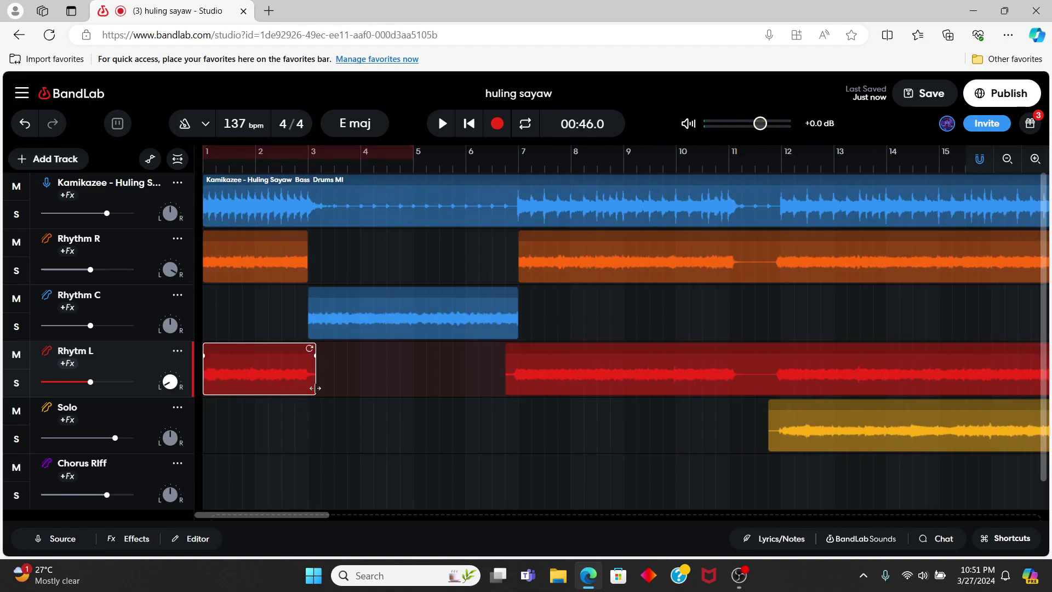
Step: Play the transition into the first guitar break from just before bar 3, with Rhytm L soloed and with the full mix
left_click(296, 173)
key("space")
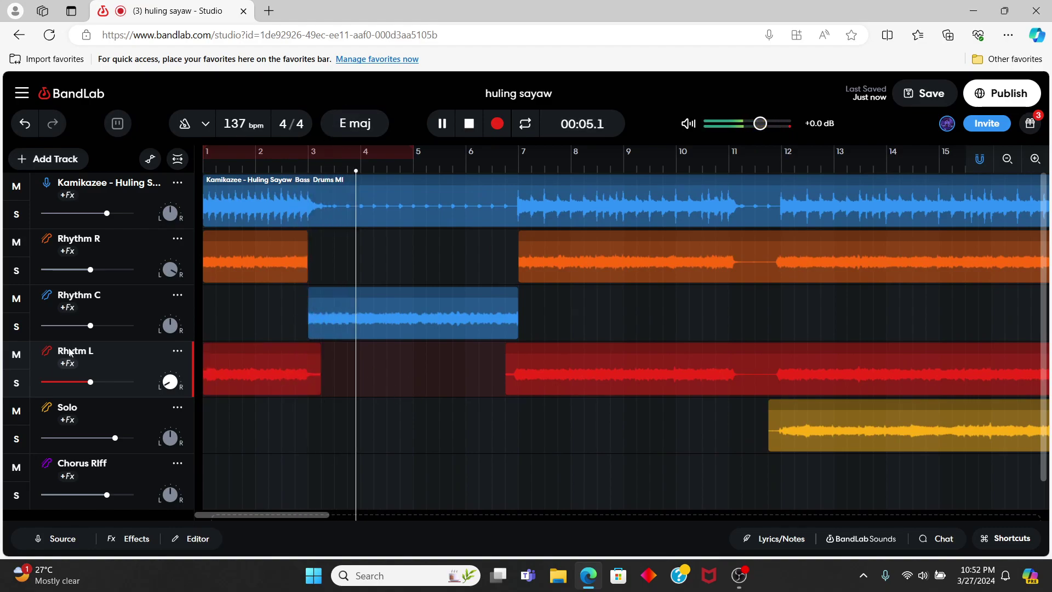
left_click(17, 382)
left_click(297, 171)
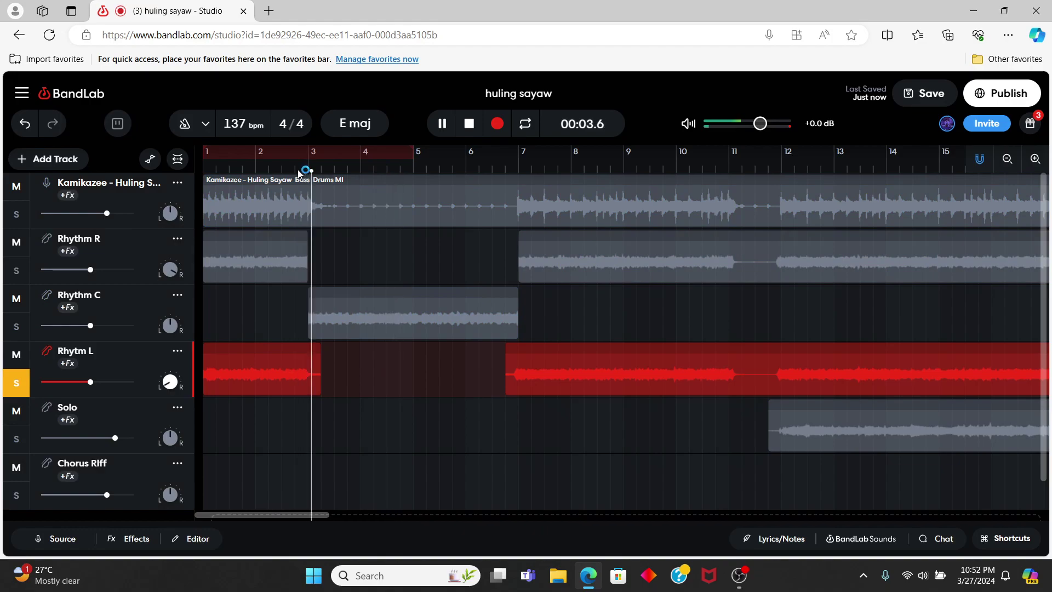
left_click(16, 383)
left_click(278, 170)
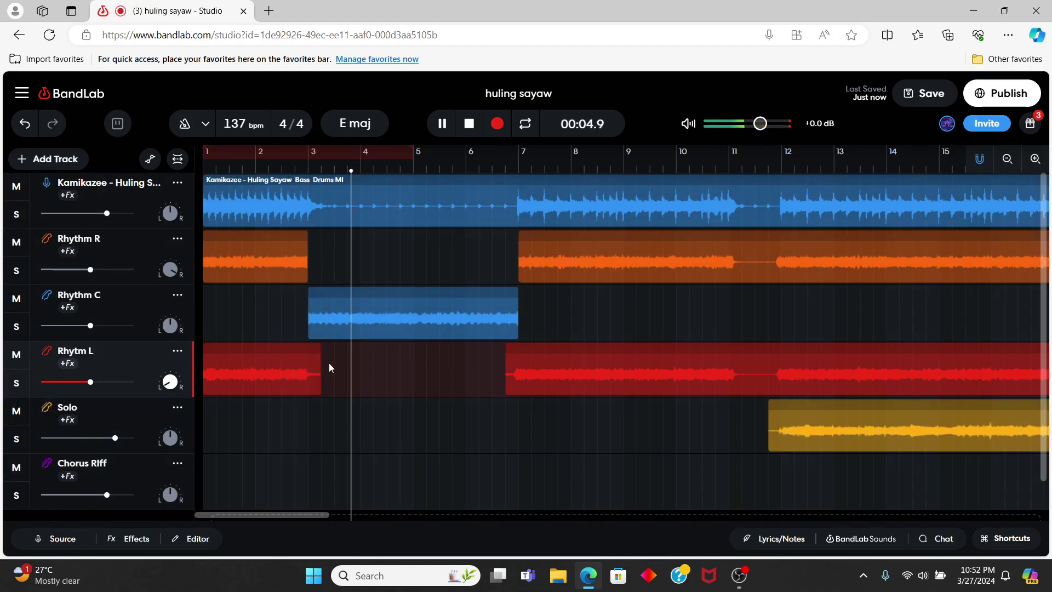
key("space")
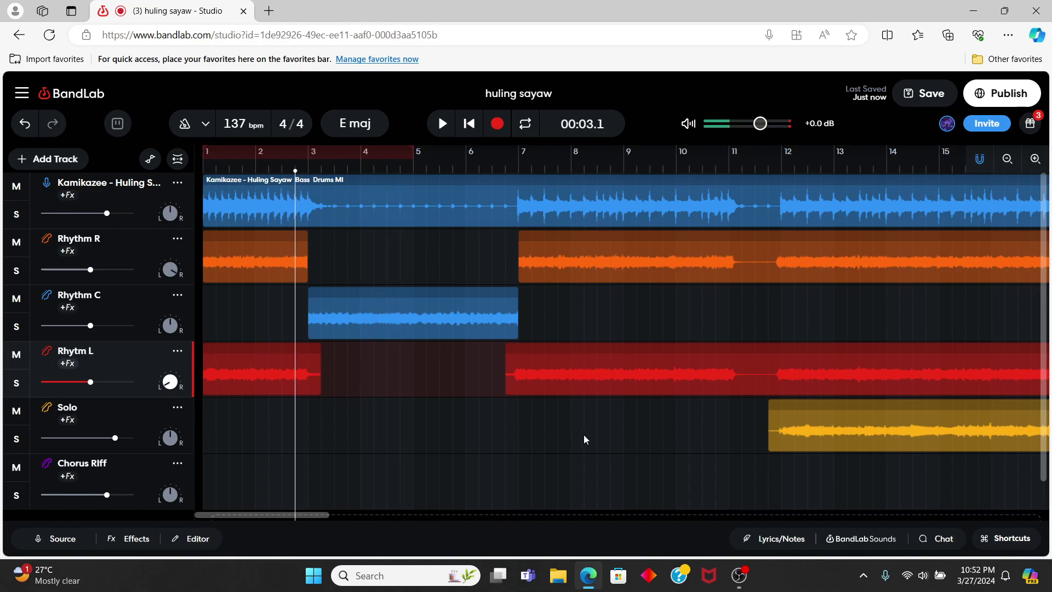
Step: Spot-check the mix by playing from just before bars 28 and 36, midway through bar 43, and around bar 51
scroll(617, 413, "right", 10)
scroll(617, 413, "right", 10)
left_click(429, 161)
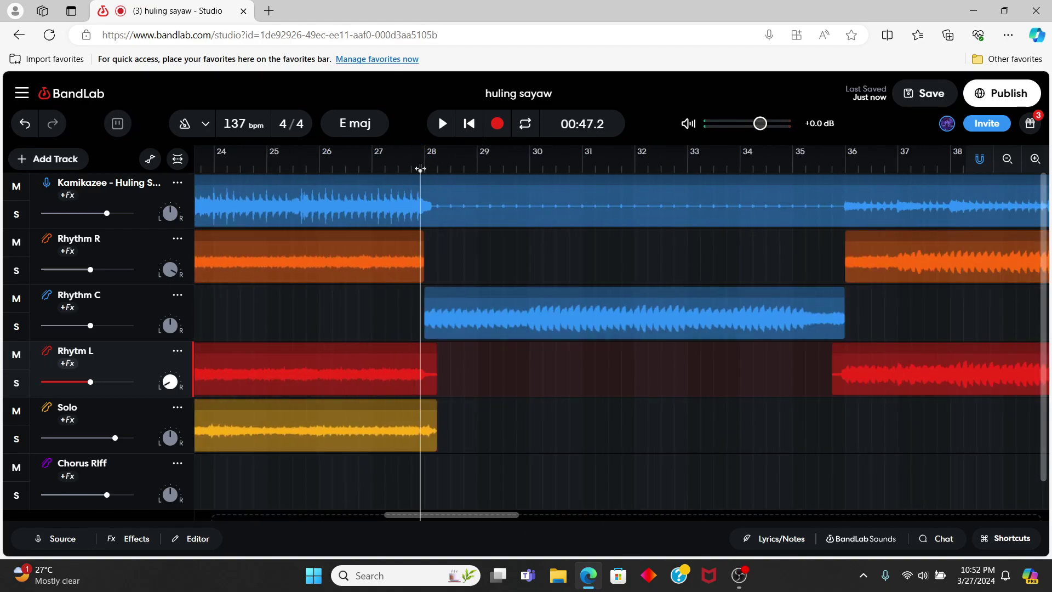
key("space")
left_click(834, 164)
scroll(751, 441, "right", 8)
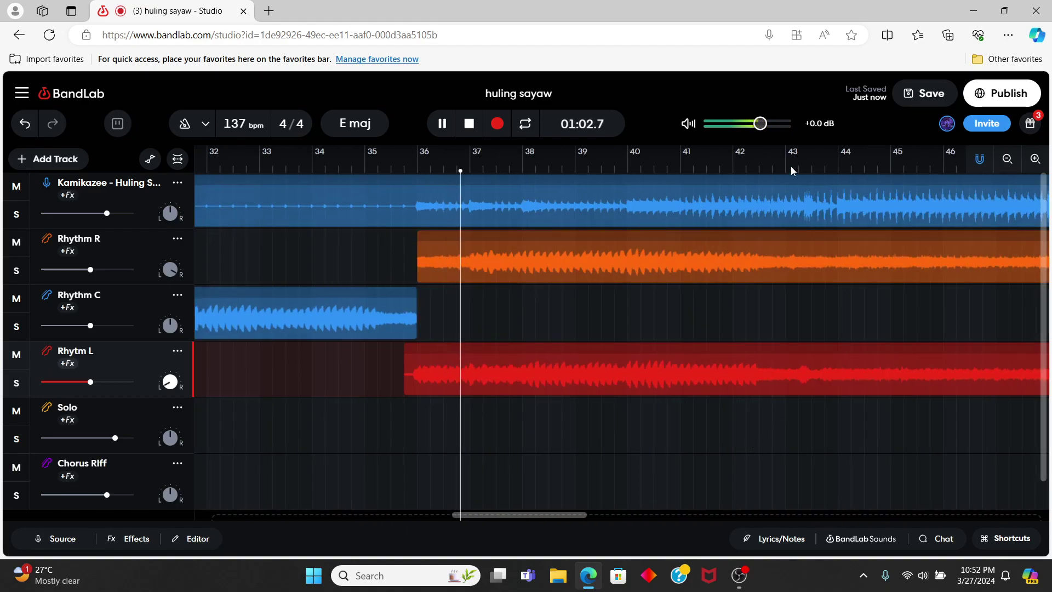
left_click(822, 161)
scroll(811, 160, "right", 10)
left_click(733, 164)
scroll(812, 406, "right", 5)
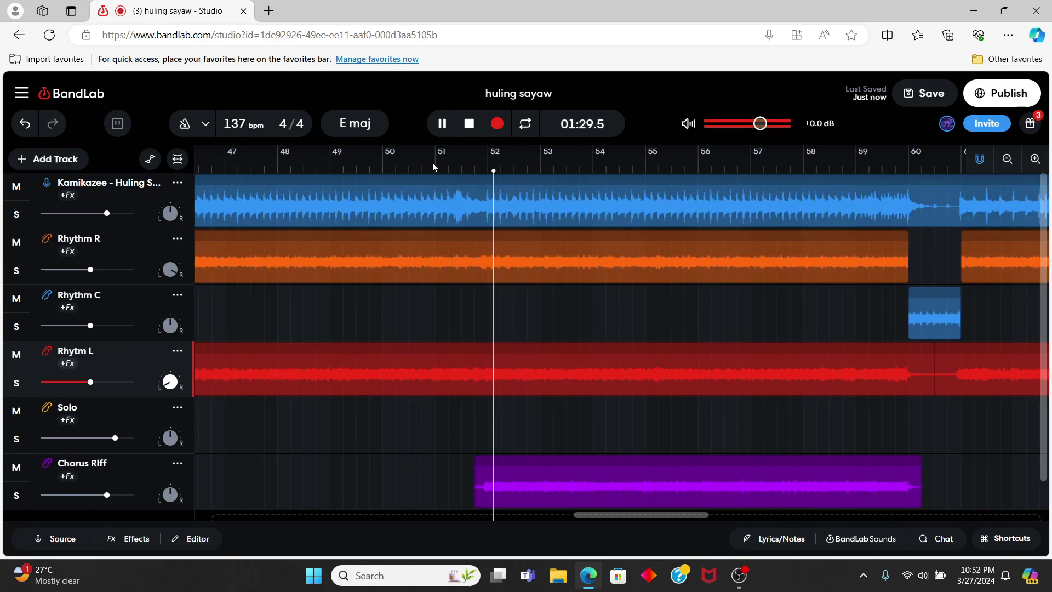
Step: Play the mix from just before the bar 60 guitar break to the closing bars, save the project and stop playback
scroll(744, 364, "right", 2)
scroll(735, 379, "down", 1)
scroll(735, 379, "right", 2)
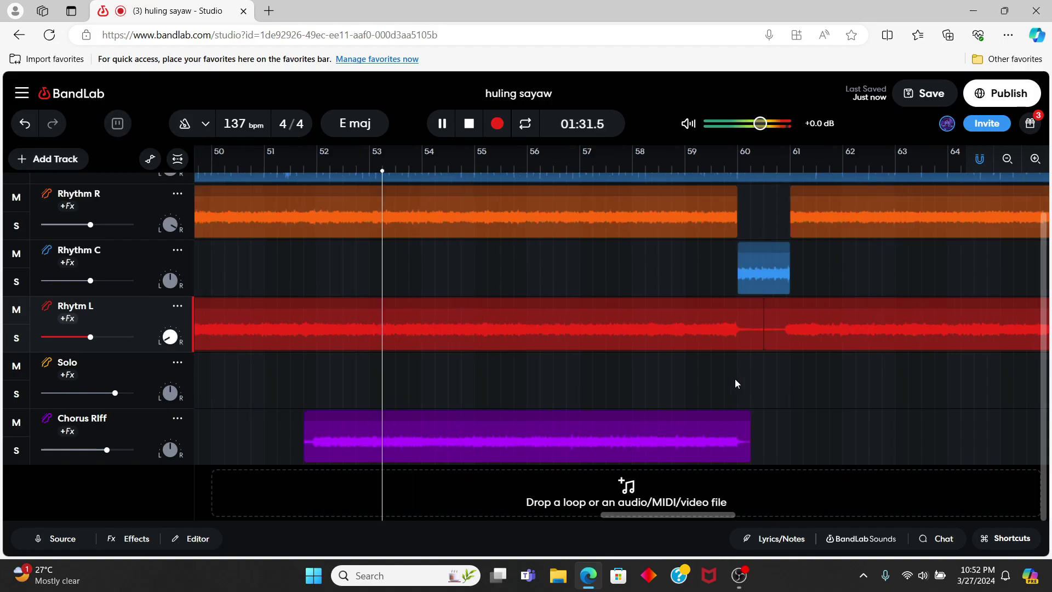
scroll(735, 379, "up", 1)
left_click(717, 159)
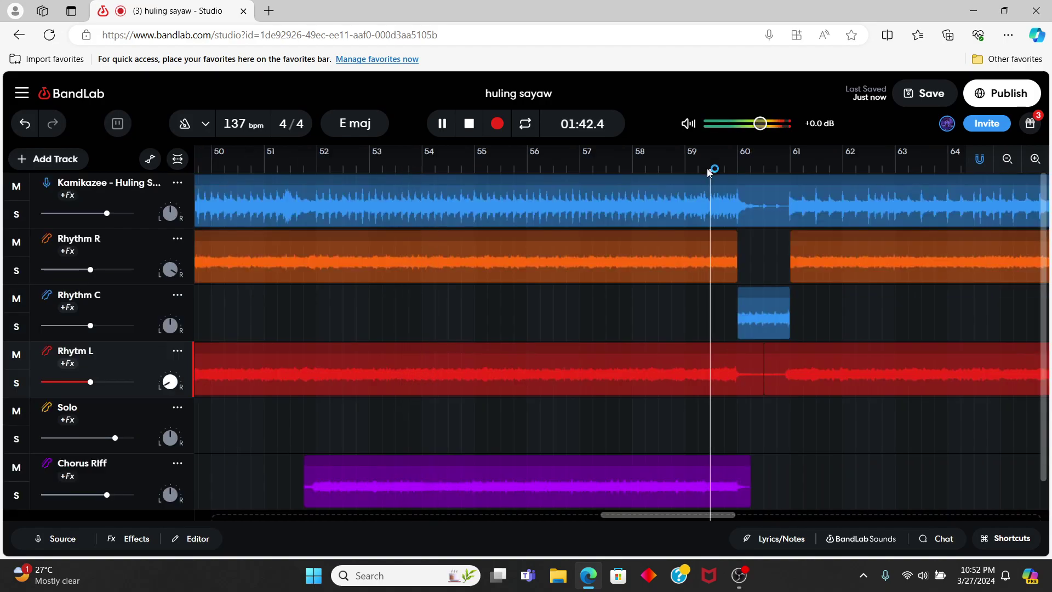
scroll(885, 419, "right", 4)
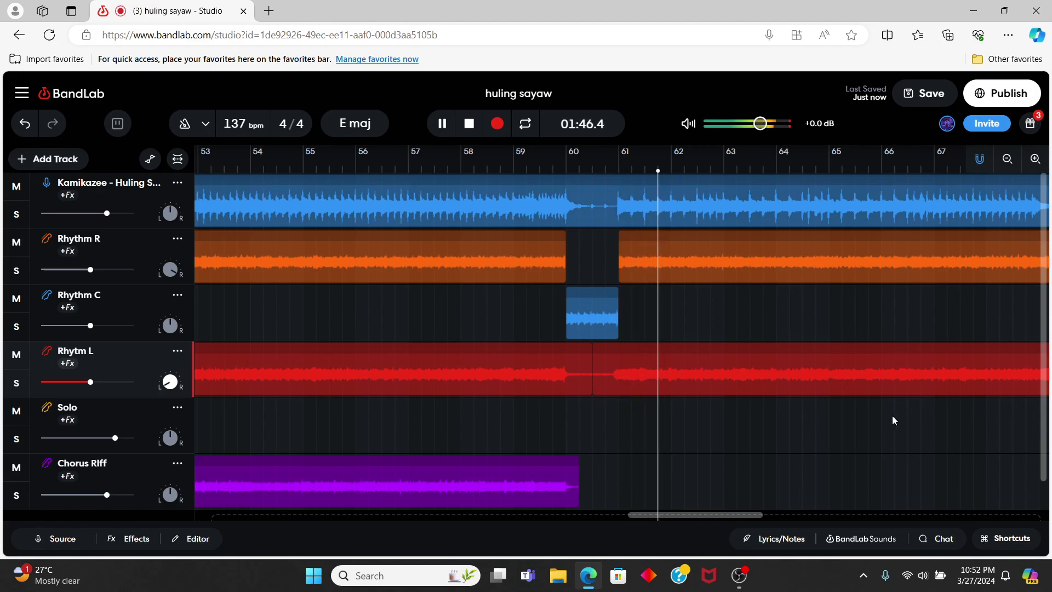
scroll(892, 416, "right", 2)
scroll(893, 416, "right", 2)
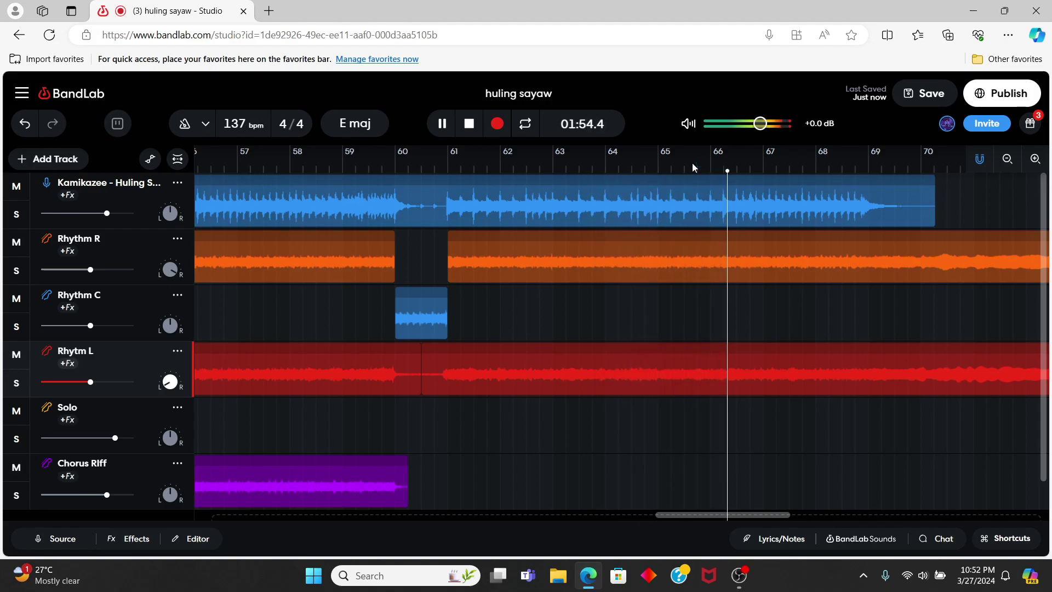
scroll(737, 413, "right", 3)
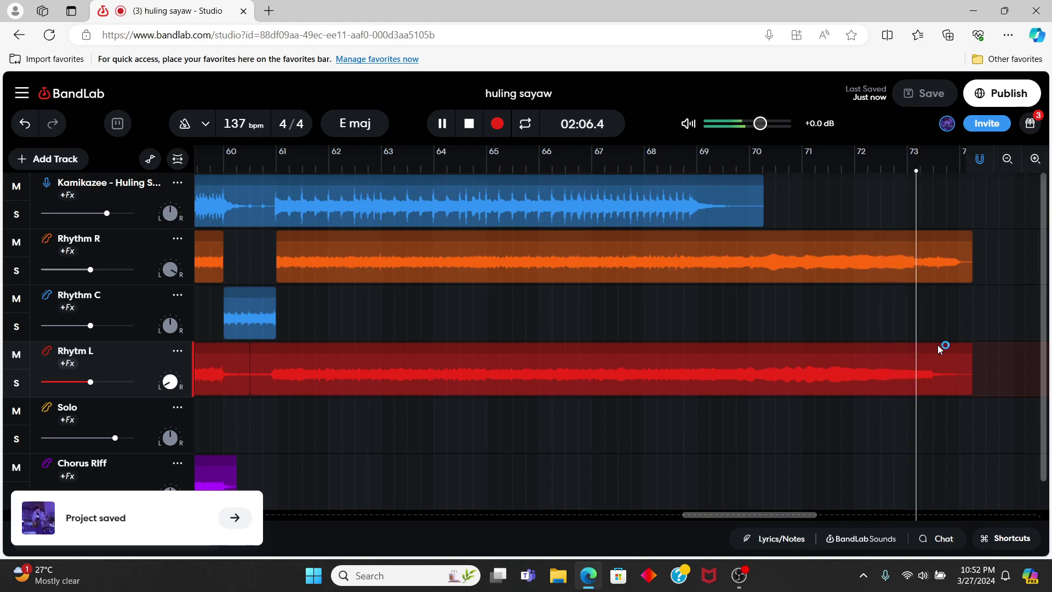
key("space")
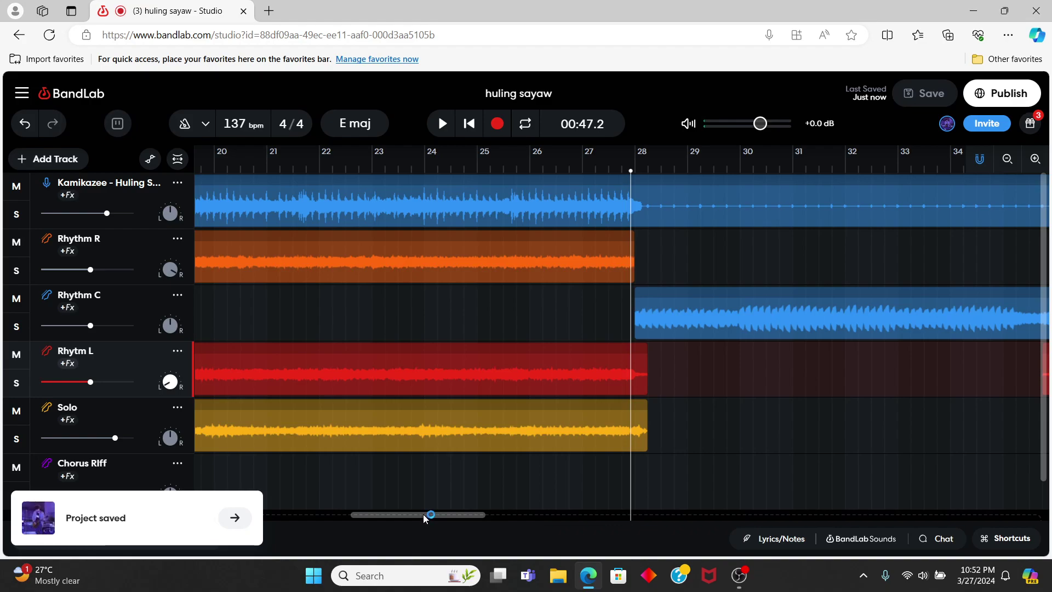
Step: Return the playhead to bar 1 and play the full mix, following it through the guitar breaks and the Chorus RIff section
left_click_drag(424, 516, 96, 503)
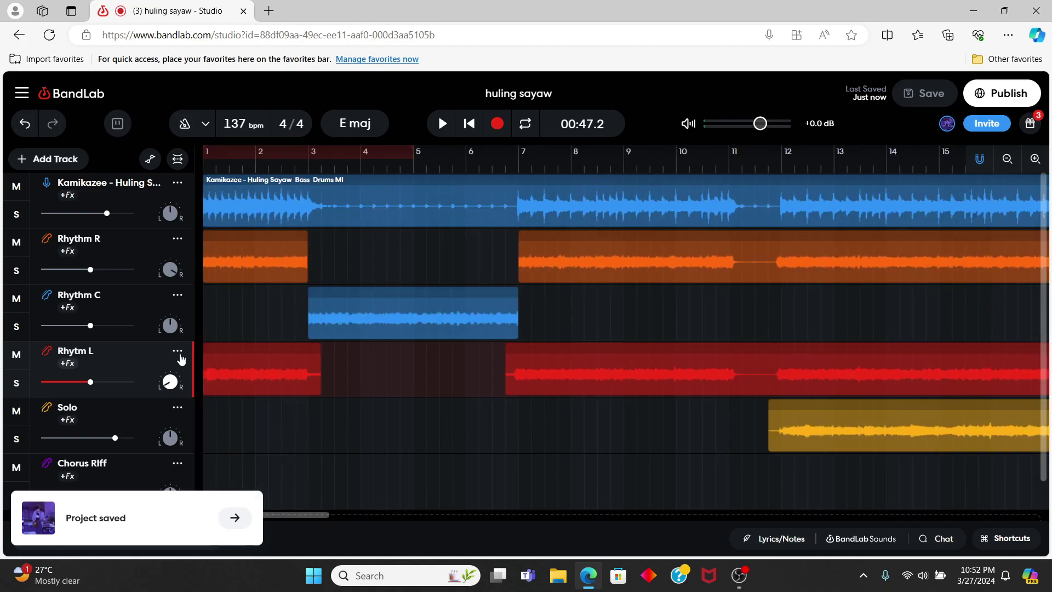
left_click_drag(261, 171, 154, 183)
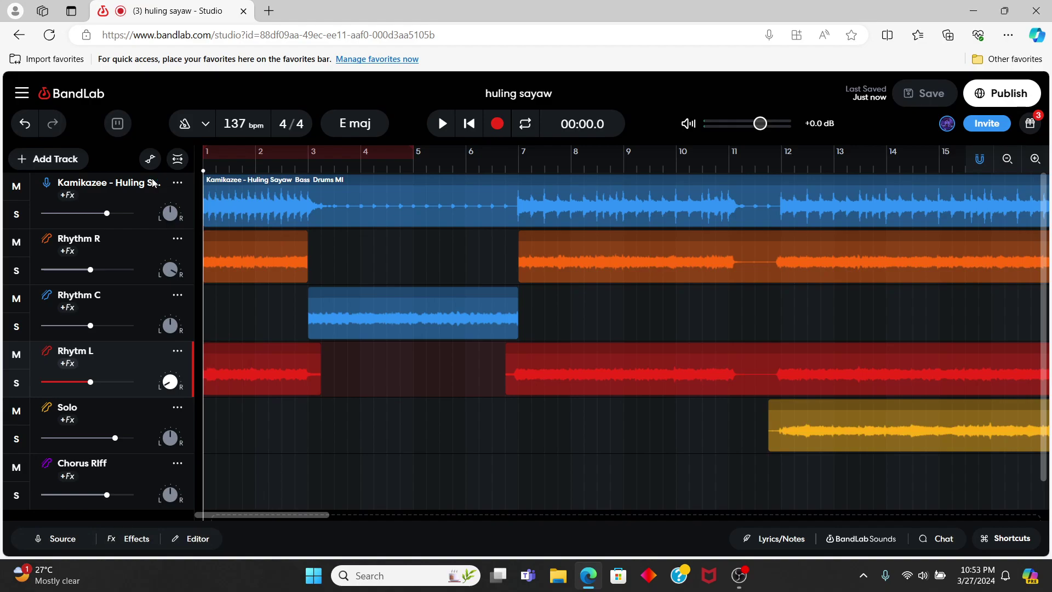
key("space")
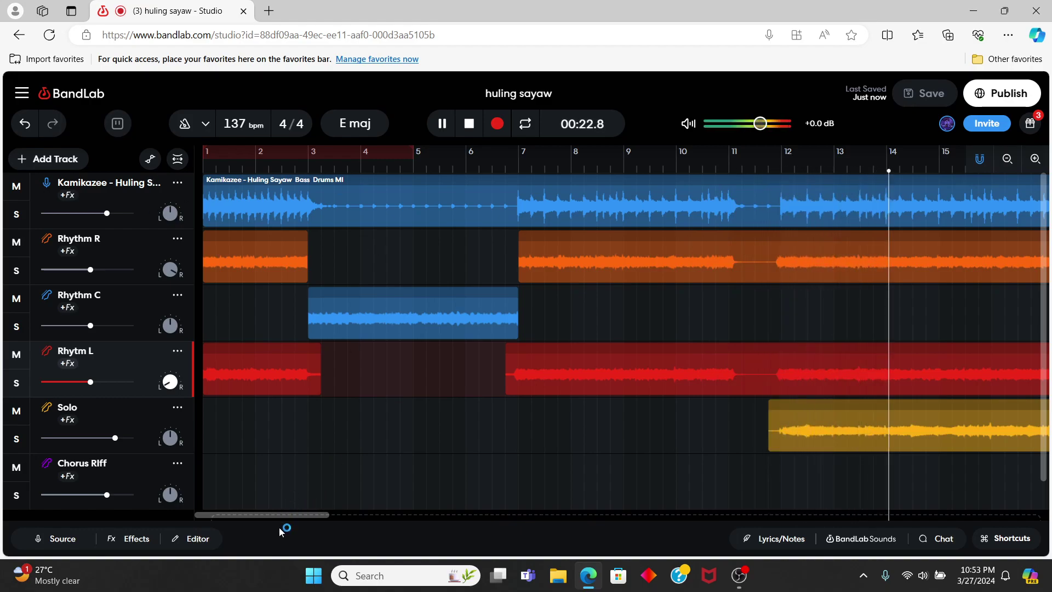
left_click_drag(291, 515, 404, 498)
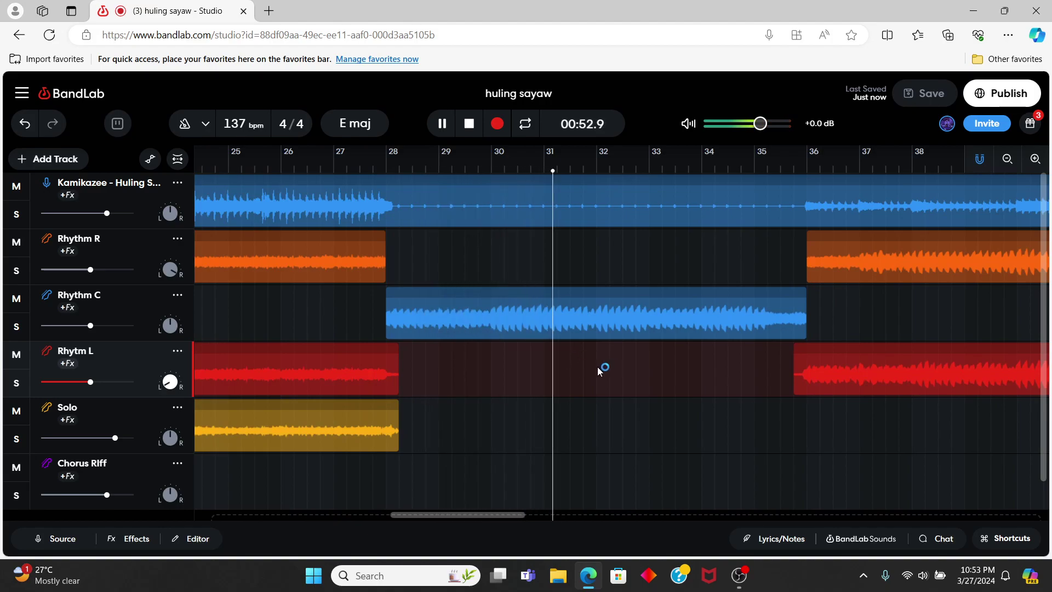
scroll(613, 367, "right", 3)
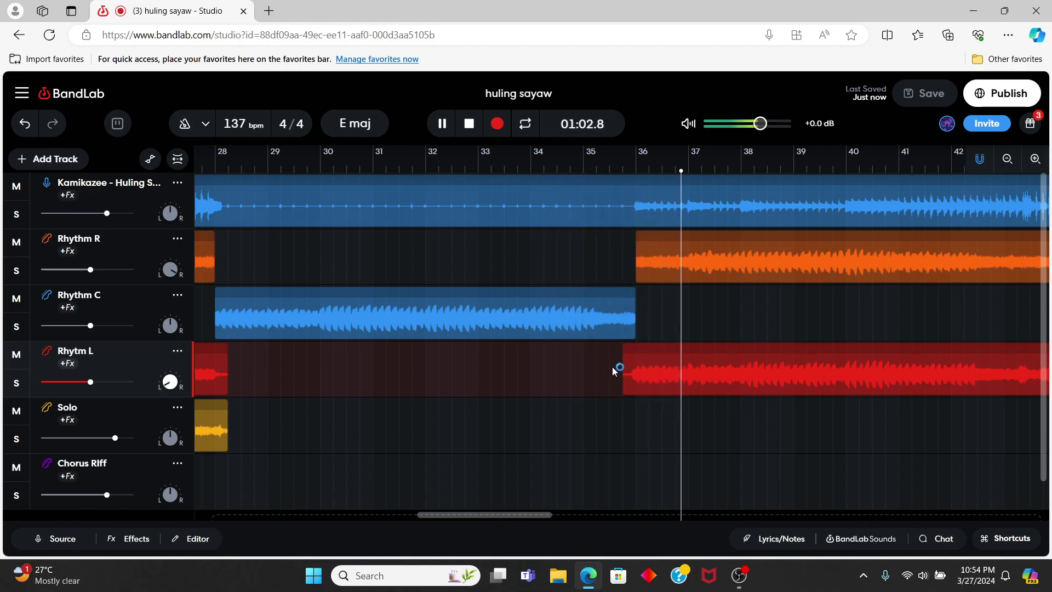
scroll(612, 367, "right", 5)
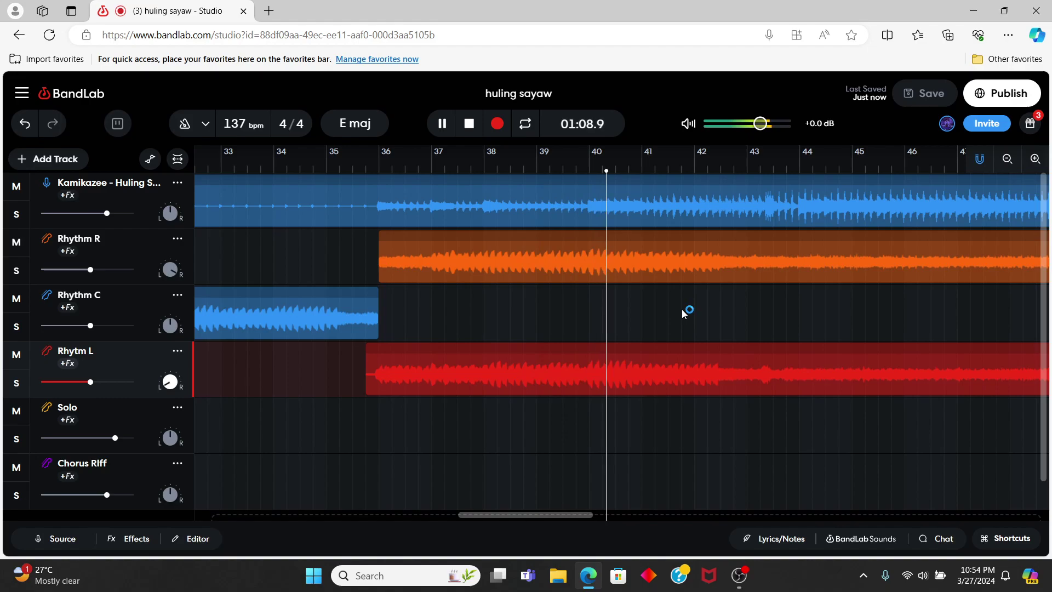
scroll(682, 309, "right", 2)
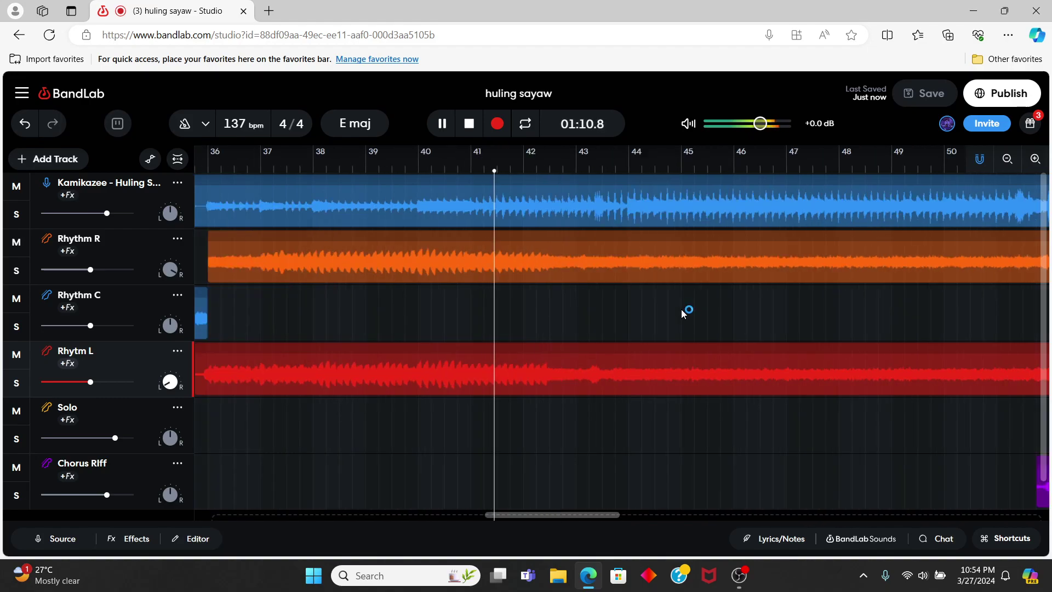
scroll(682, 309, "right", 1)
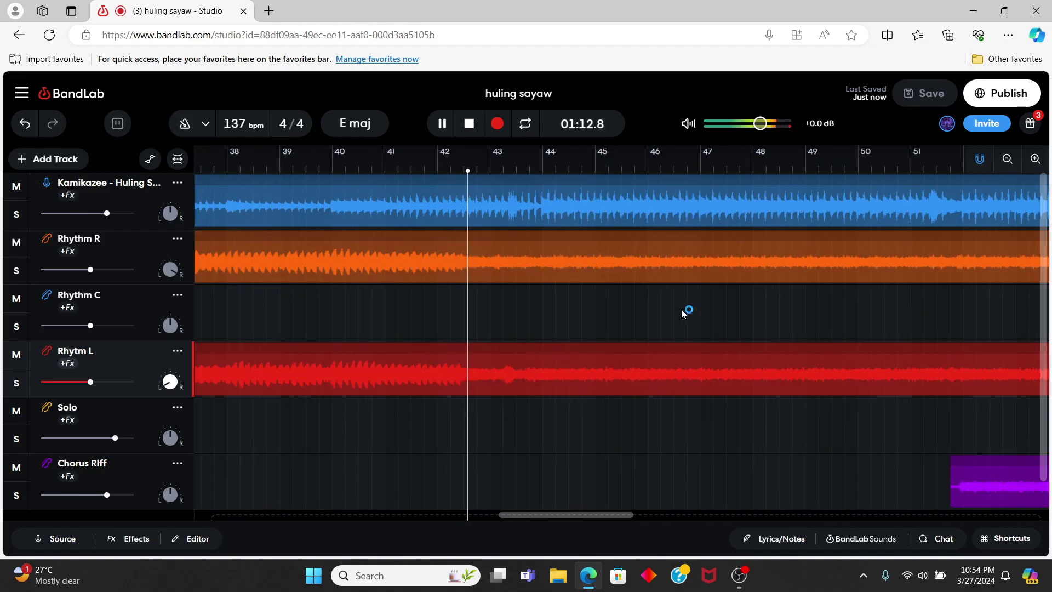
scroll(682, 309, "right", 3)
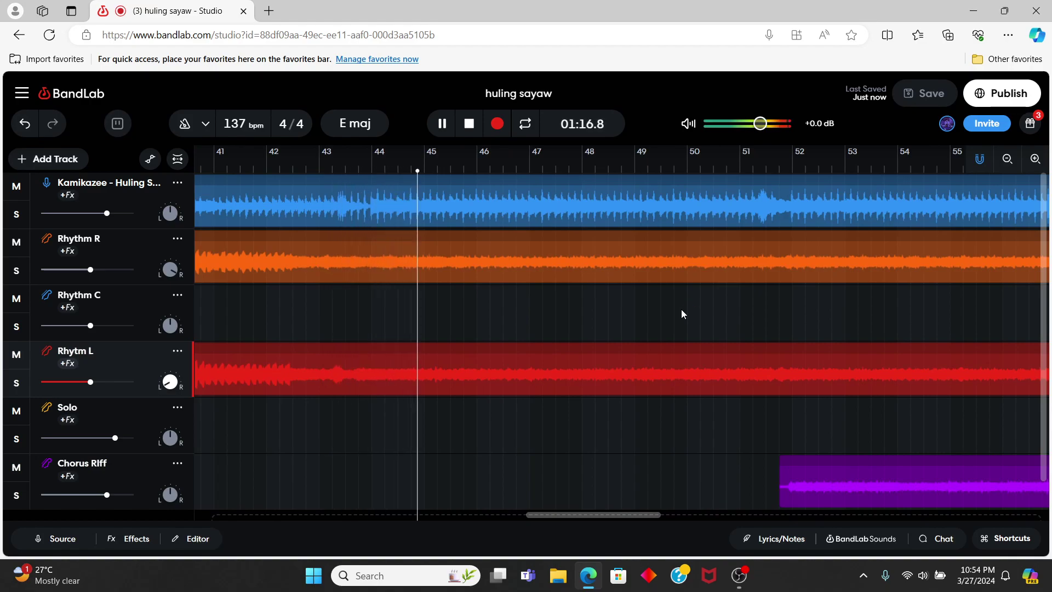
scroll(682, 309, "right", 1)
scroll(682, 310, "right", 1)
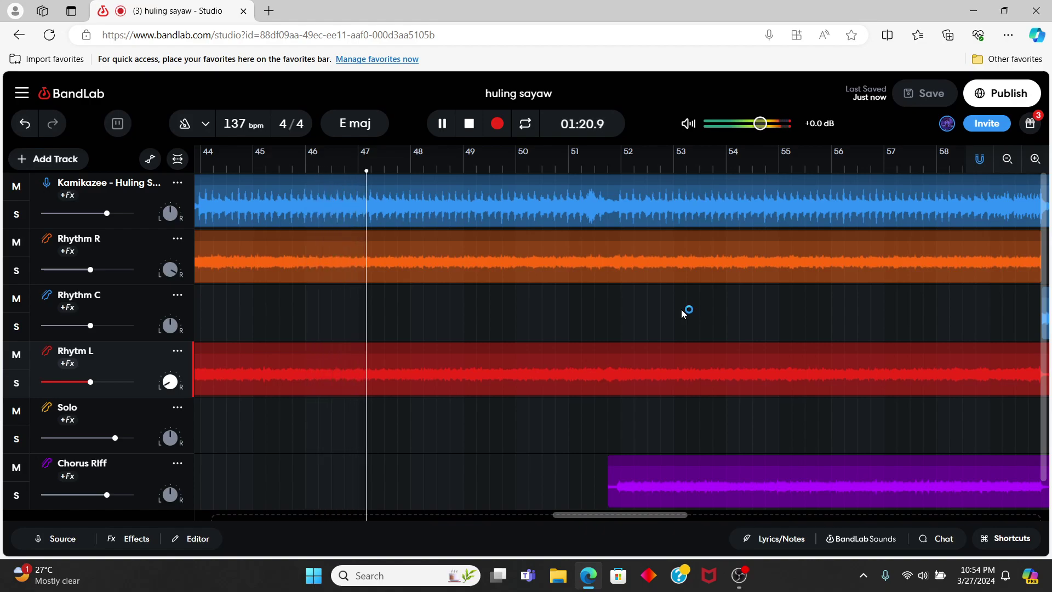
scroll(734, 301, "right", 1)
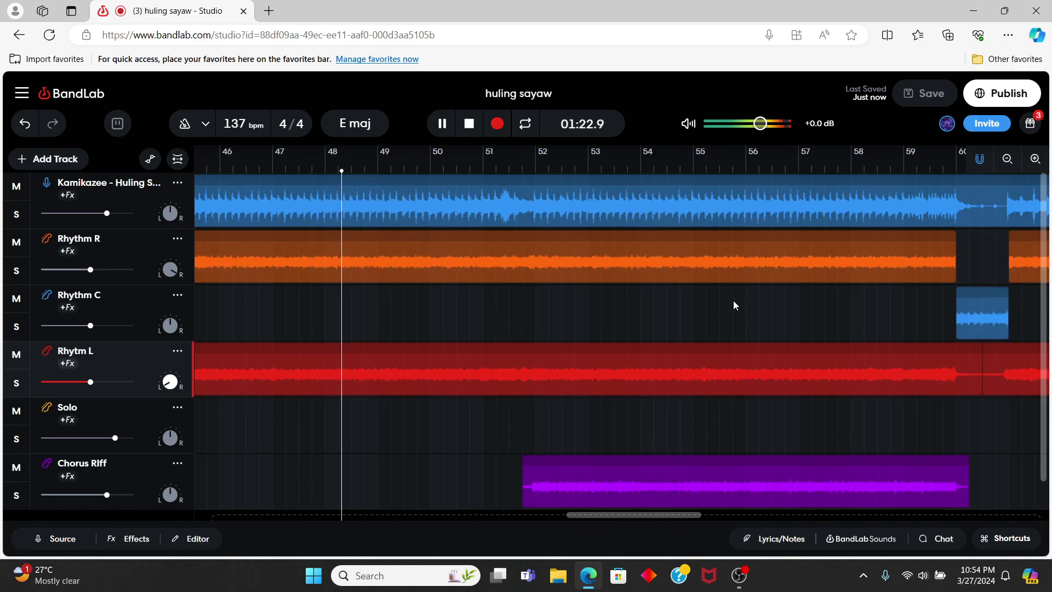
scroll(733, 301, "right", 1)
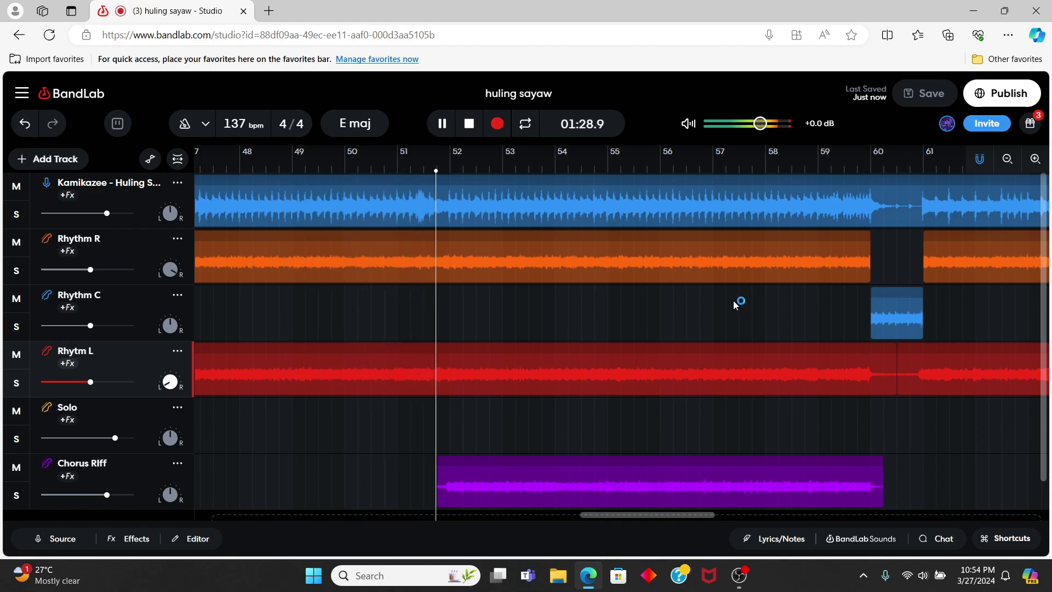
scroll(733, 300, "right", 2)
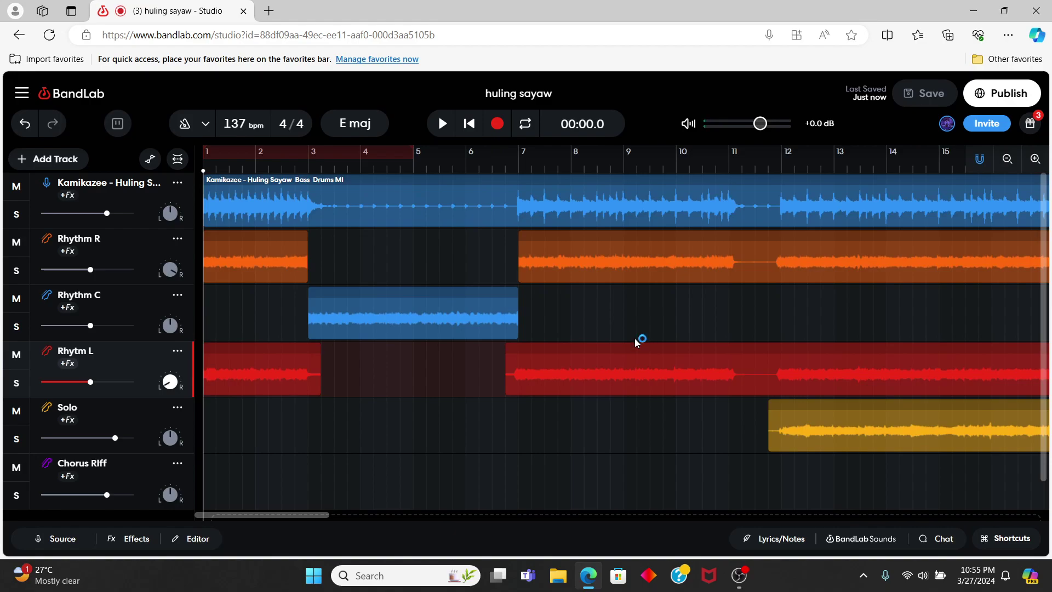
Step: Browse the Recommended, Amps & Cabs and Pedals effects available for the Rhythm R track, and close its effects without adding any
left_click(67, 251)
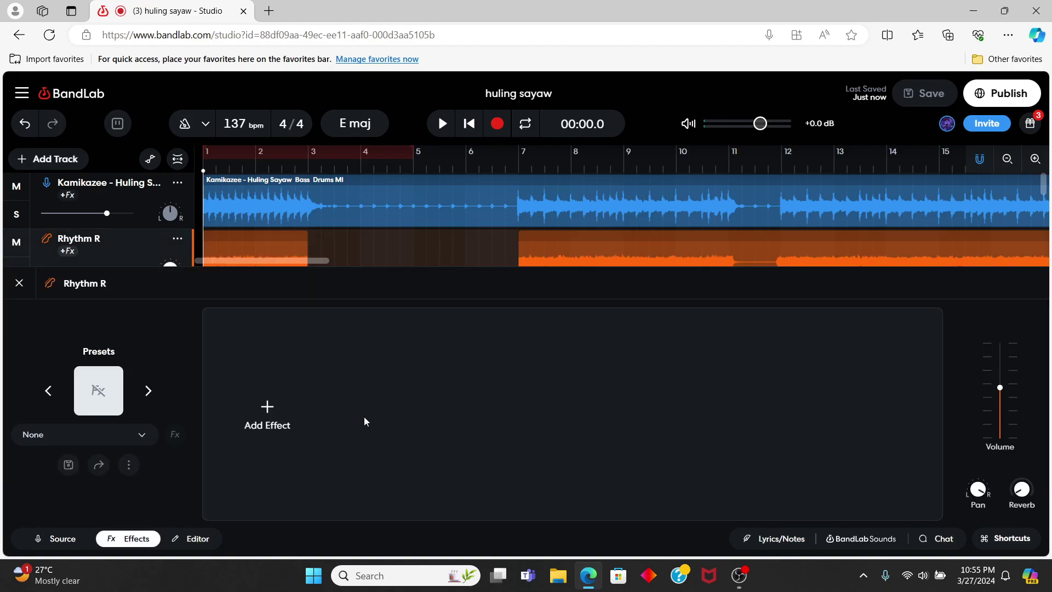
left_click(314, 425)
scroll(331, 126, "down", 2)
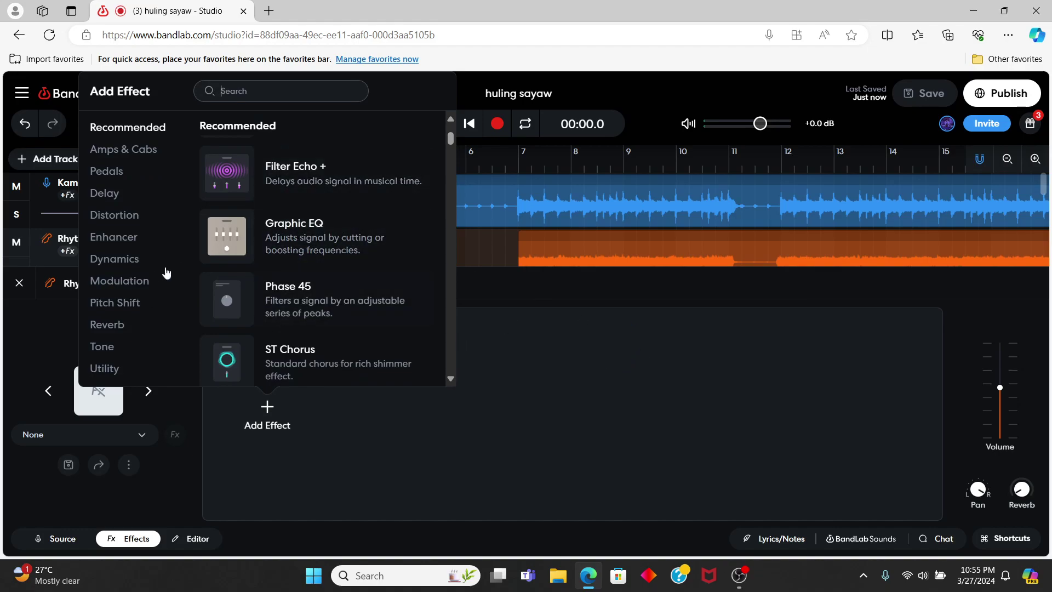
left_click(118, 175)
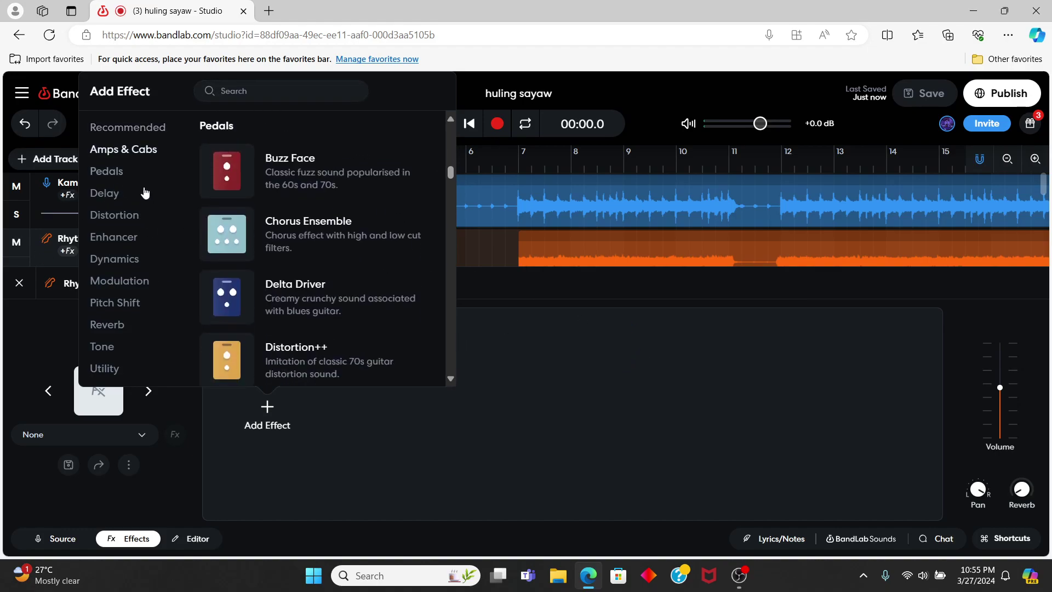
scroll(301, 221, "down", 3)
left_click(108, 132)
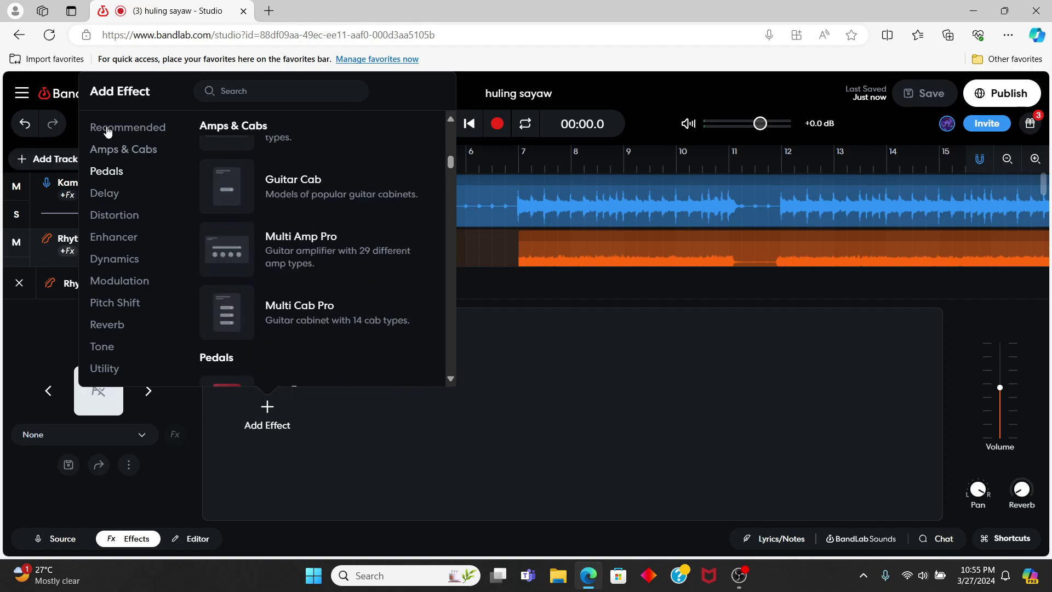
scroll(319, 279, "down", 1)
scroll(319, 279, "down", 1)
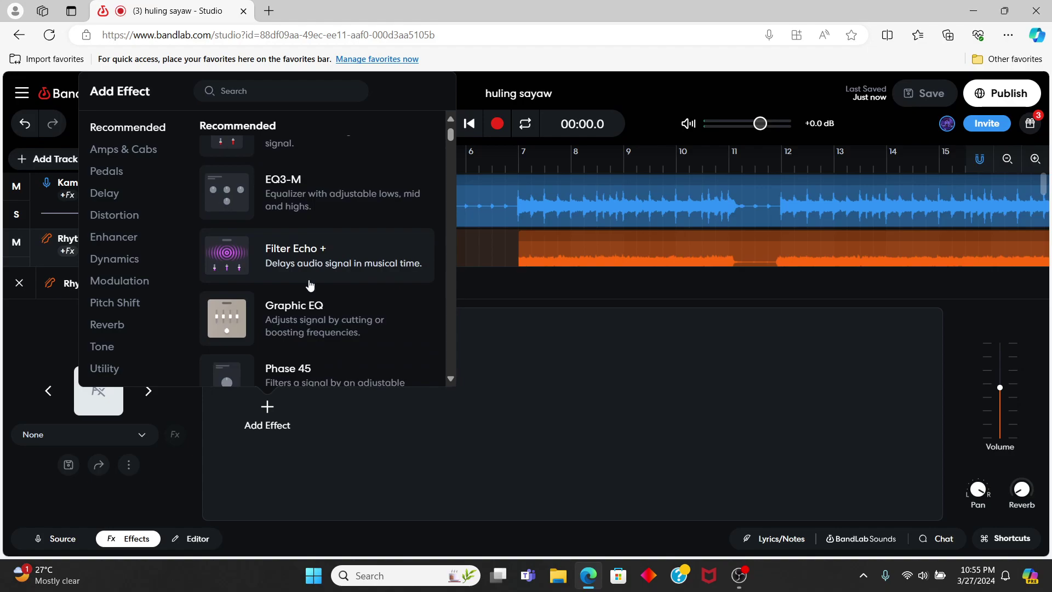
left_click(653, 383)
left_click(19, 283)
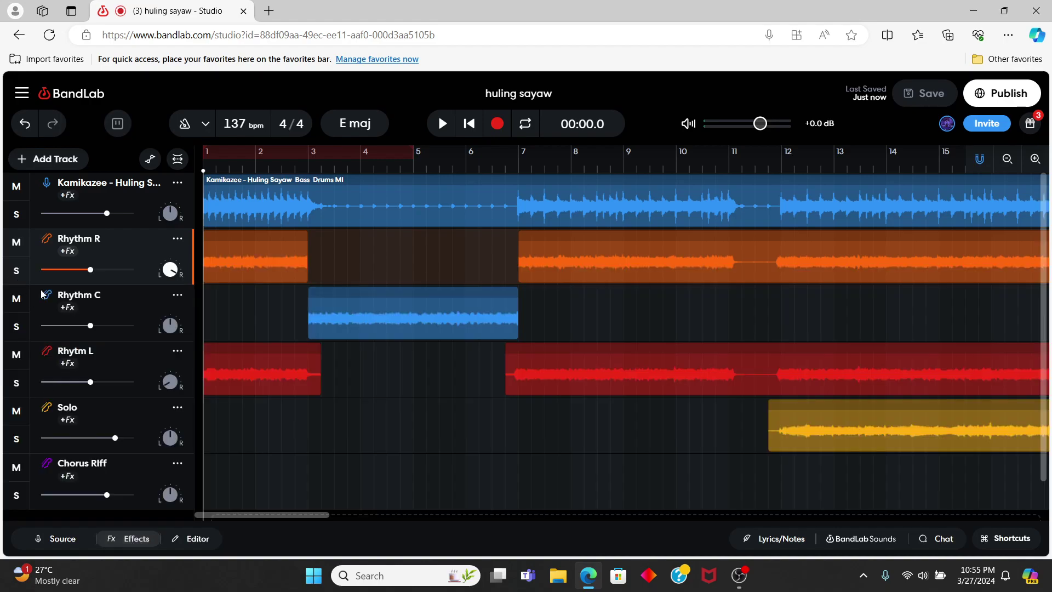